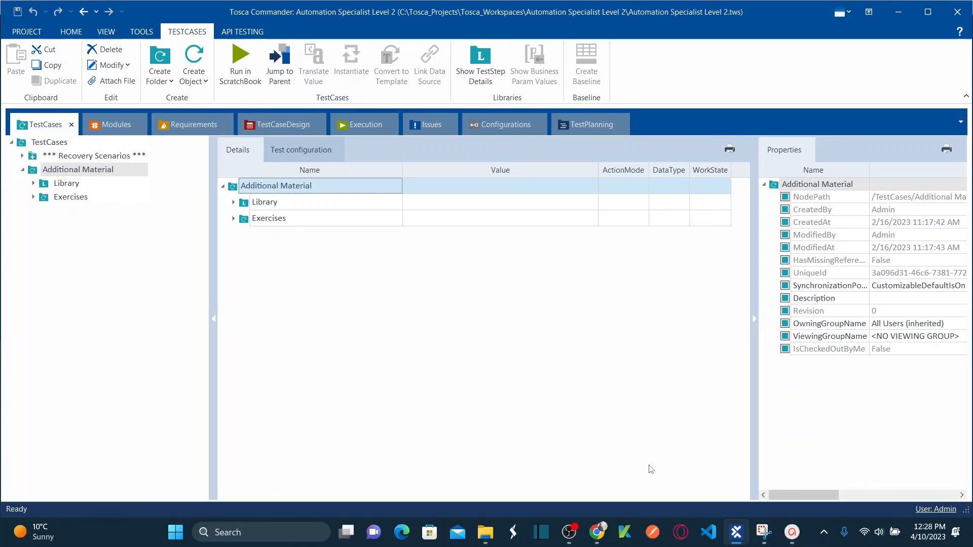
Step: Switch to Chrome and review the Demo Web Shop's Apparel & Shoes products and the shopping cart contents
{"action": "left_click", "coordinate": [599, 531]}
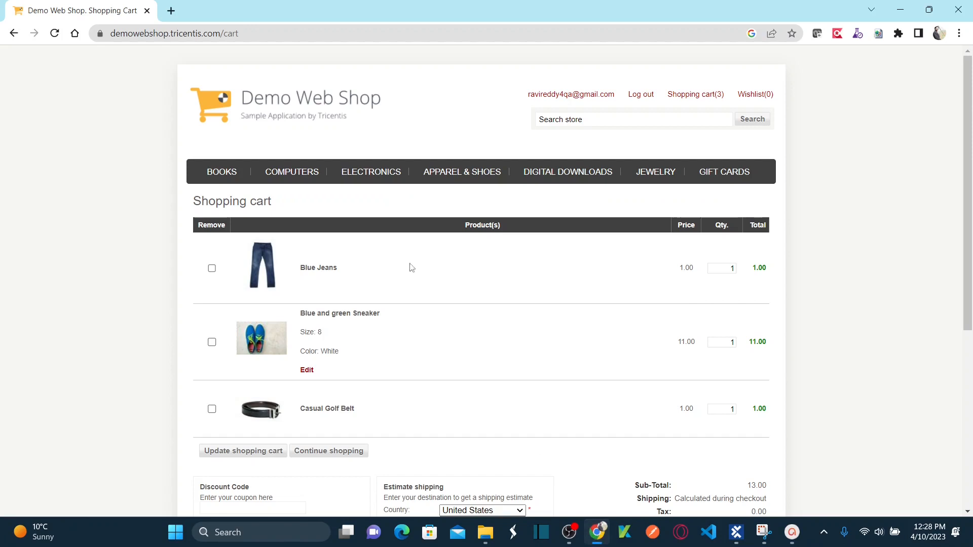
{"action": "left_click", "coordinate": [180, 33]}
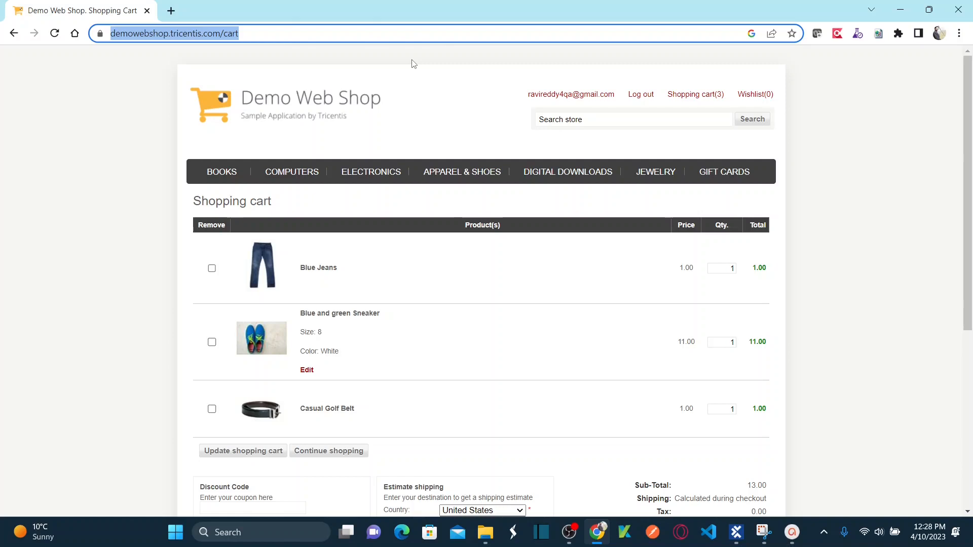
{"action": "left_click", "coordinate": [462, 176]}
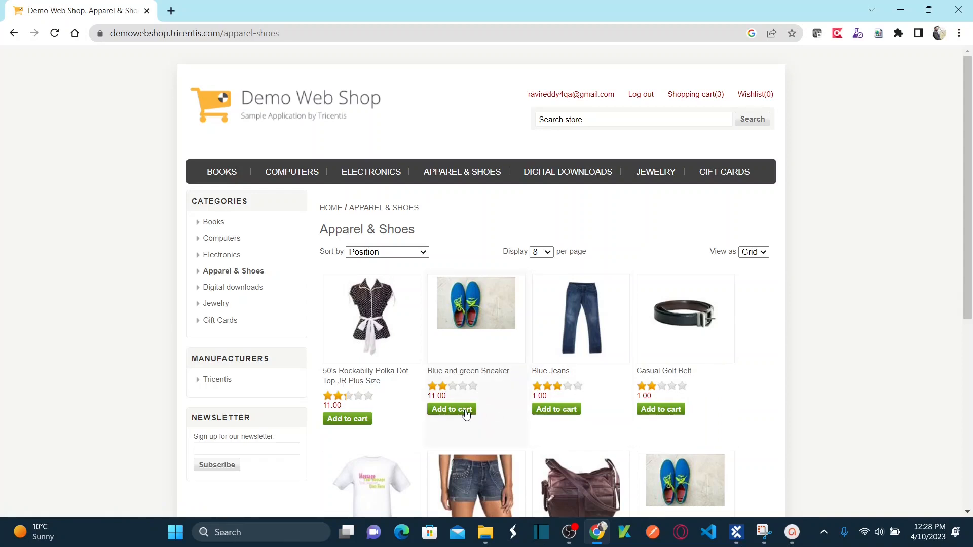
{"action": "left_click", "coordinate": [682, 97]}
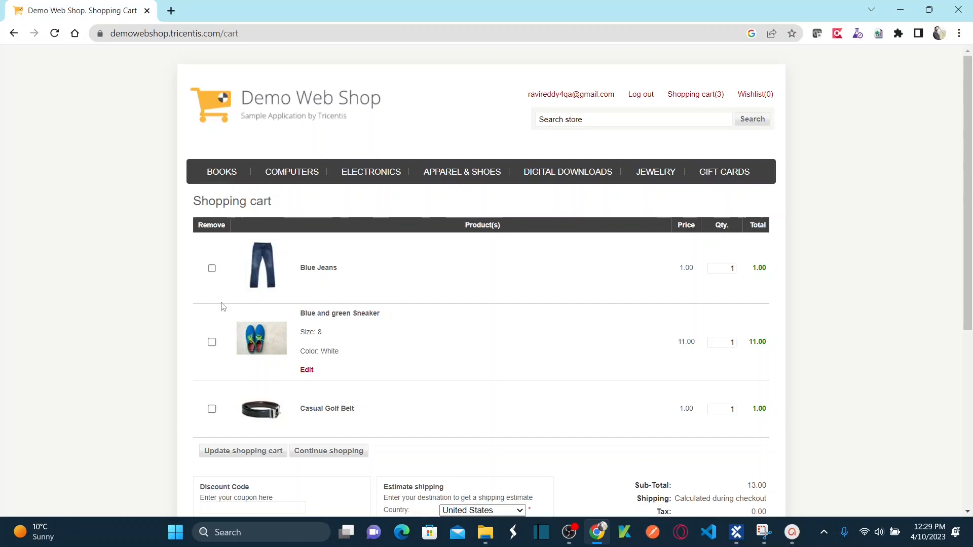
Step: Switch to ActivePresenter and read the slide on setting repetition on folder level
{"action": "left_click", "coordinate": [792, 533]}
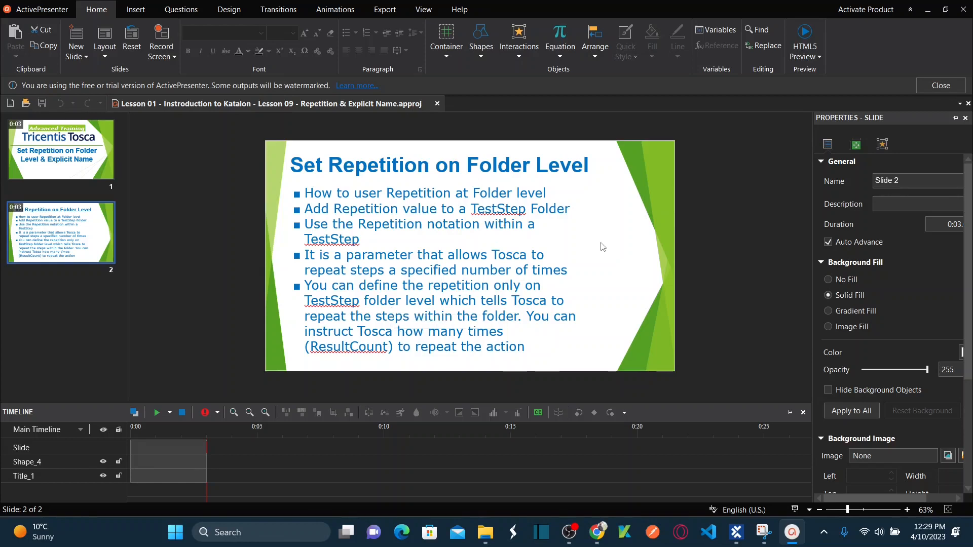
{"action": "left_click", "coordinate": [927, 10]}
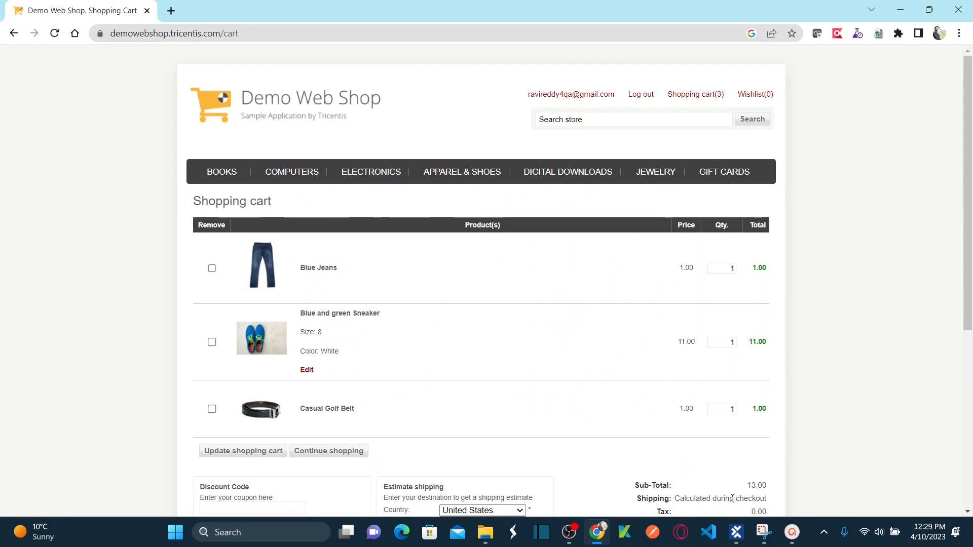
Step: Switch to Tosca Commander and open the Empty Shopping Cart test case in the Repetition folder under Exercises
{"action": "left_click", "coordinate": [730, 541]}
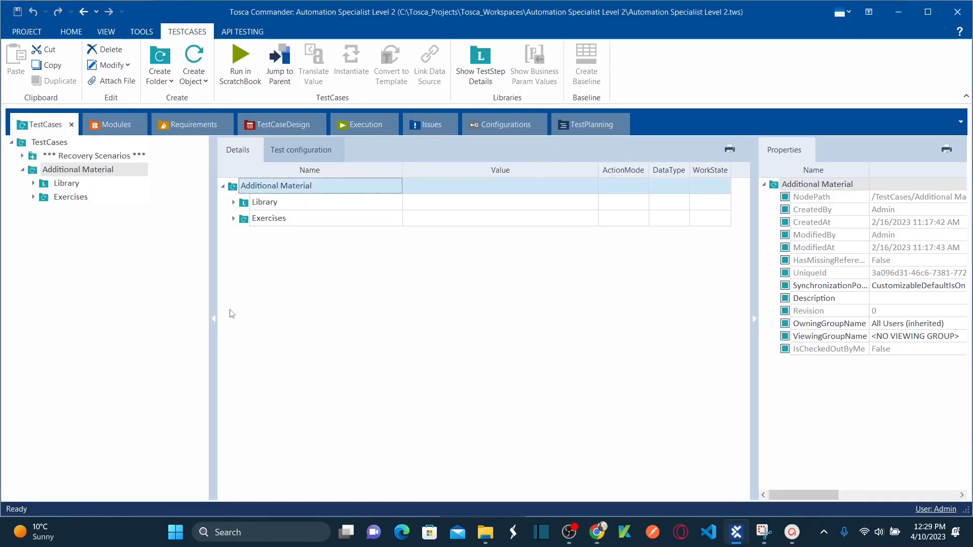
{"action": "left_click", "coordinate": [64, 203]}
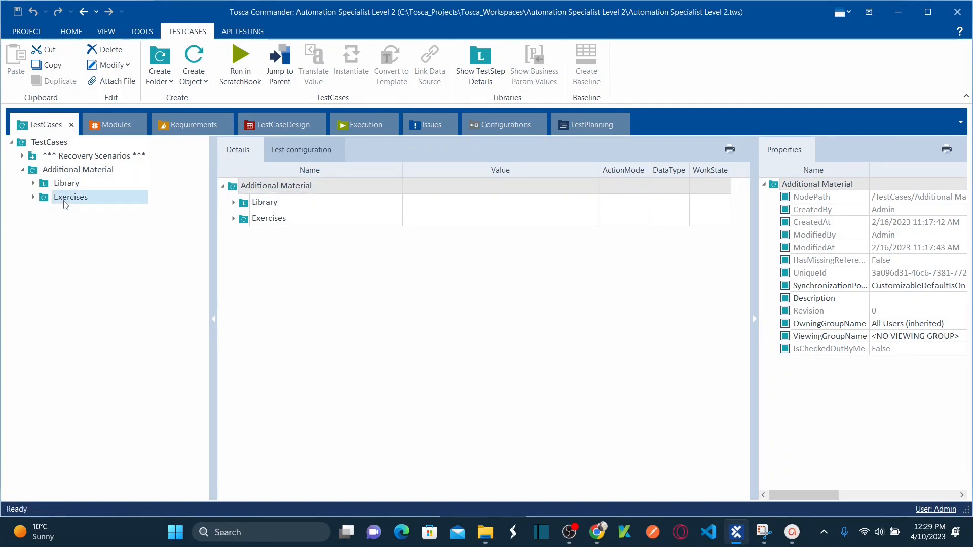
{"action": "left_click", "coordinate": [34, 197]}
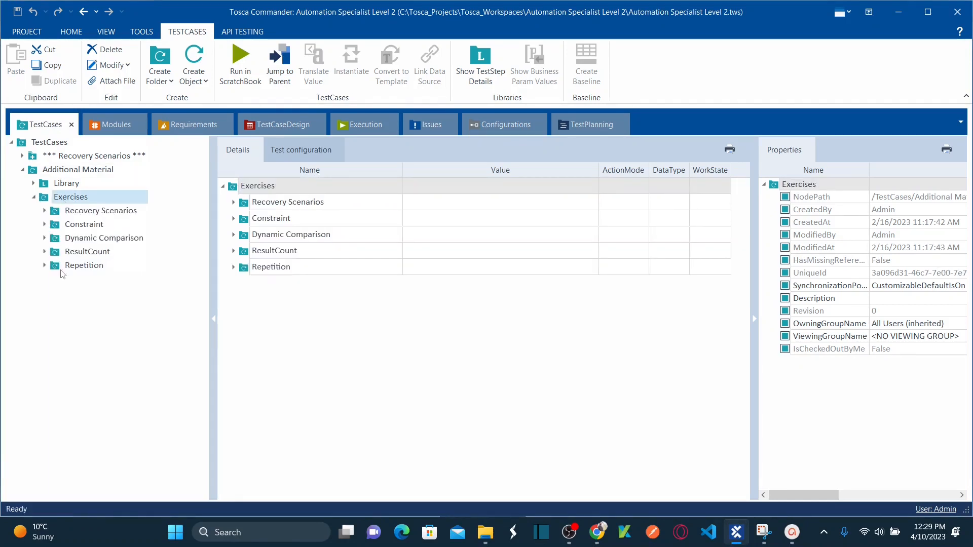
{"action": "left_click", "coordinate": [45, 267]}
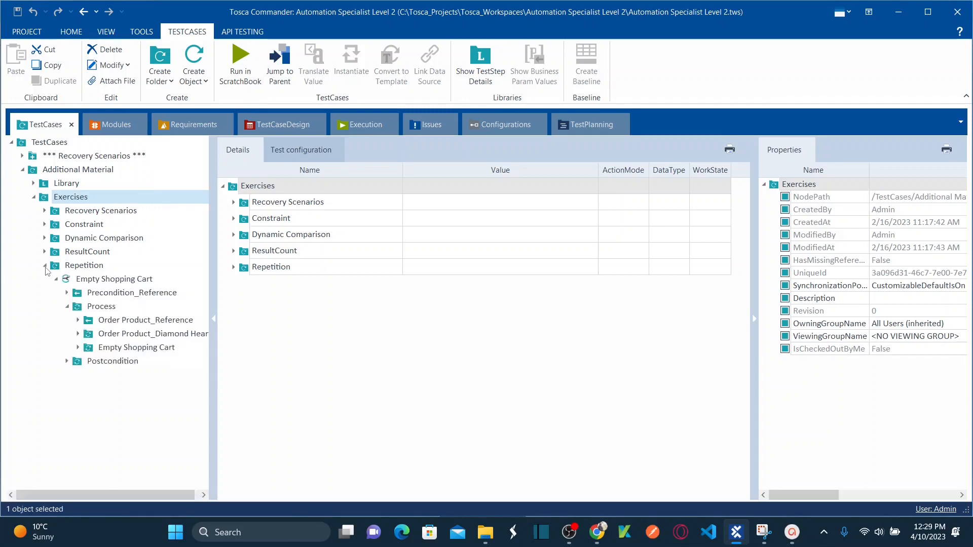
{"action": "left_click", "coordinate": [68, 307]}
{"action": "left_click", "coordinate": [84, 284]}
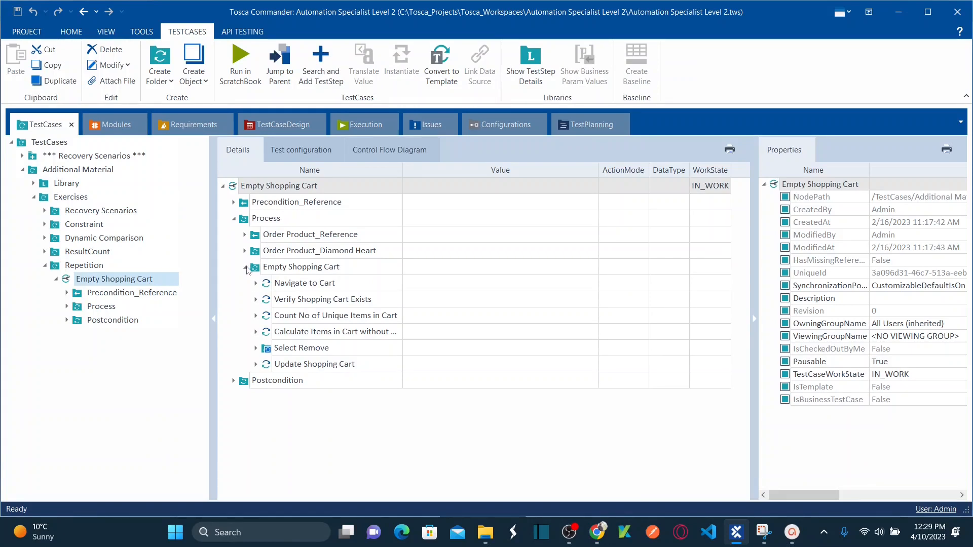
Step: Examine the Process folder of the Empty Shopping Cart test case and the test steps in its Empty Shopping Cart subfolder
{"action": "left_click", "coordinate": [245, 268]}
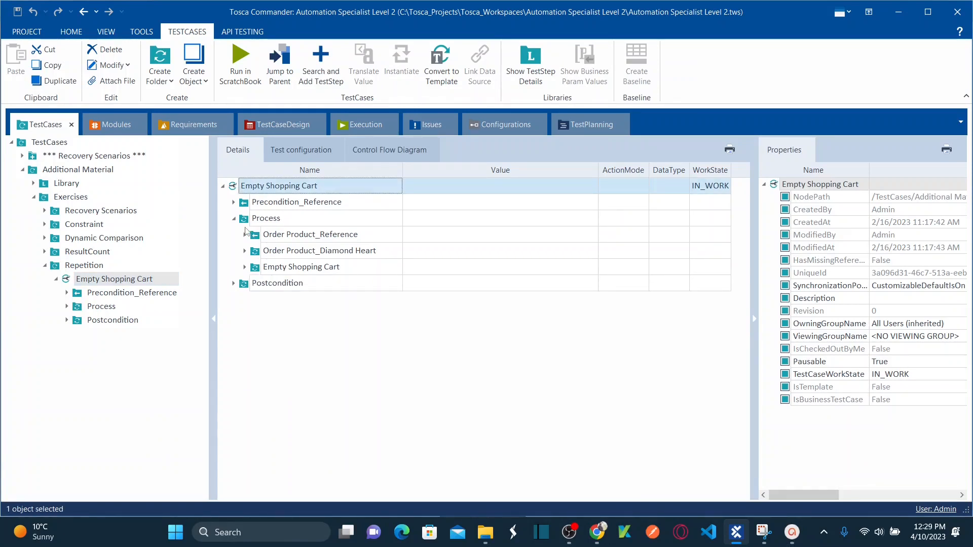
{"action": "left_click", "coordinate": [87, 308]}
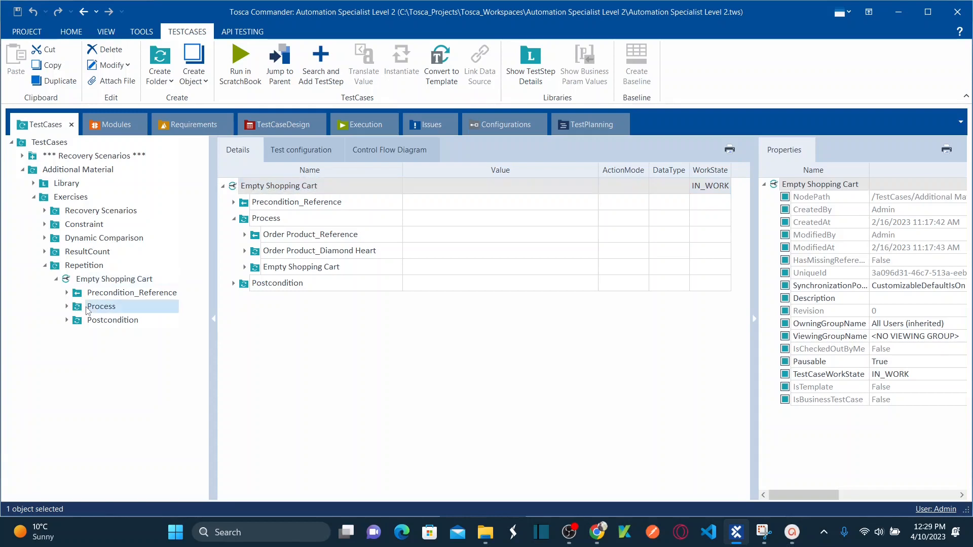
{"action": "left_click", "coordinate": [67, 307]}
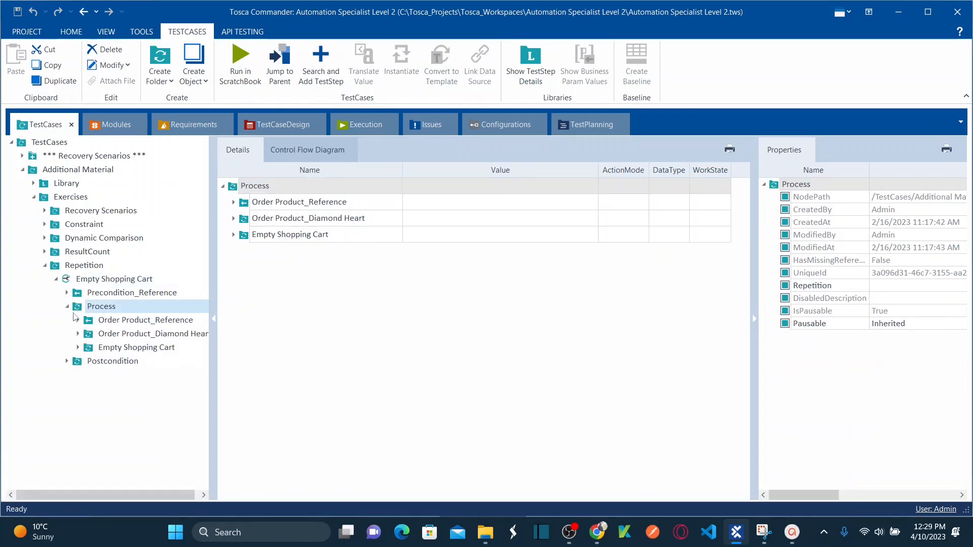
{"action": "left_click", "coordinate": [121, 350]}
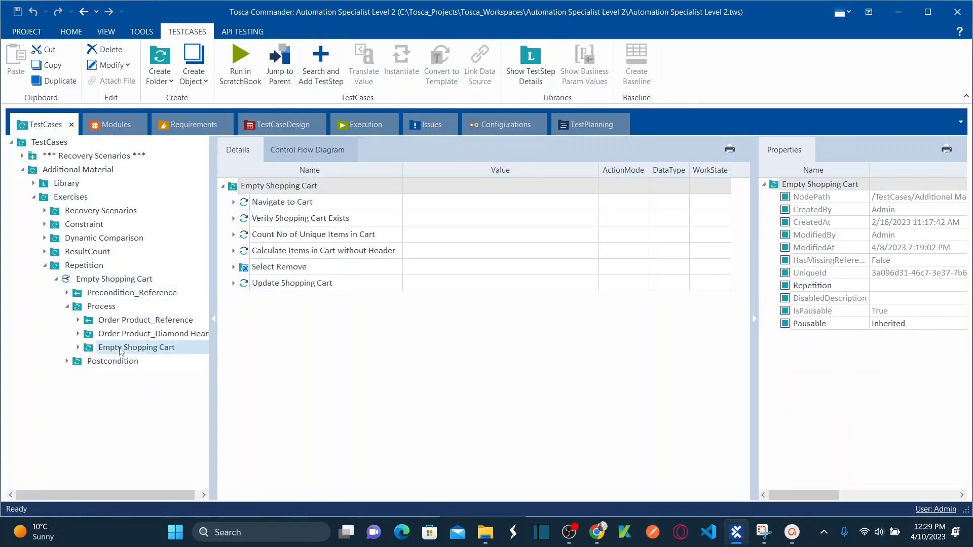
{"action": "left_click", "coordinate": [121, 282]}
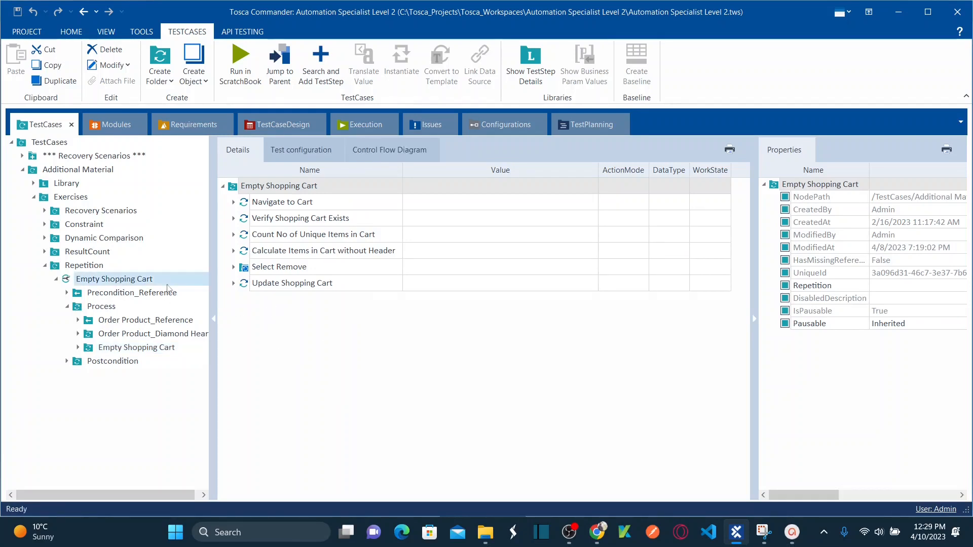
{"action": "left_click", "coordinate": [233, 220]}
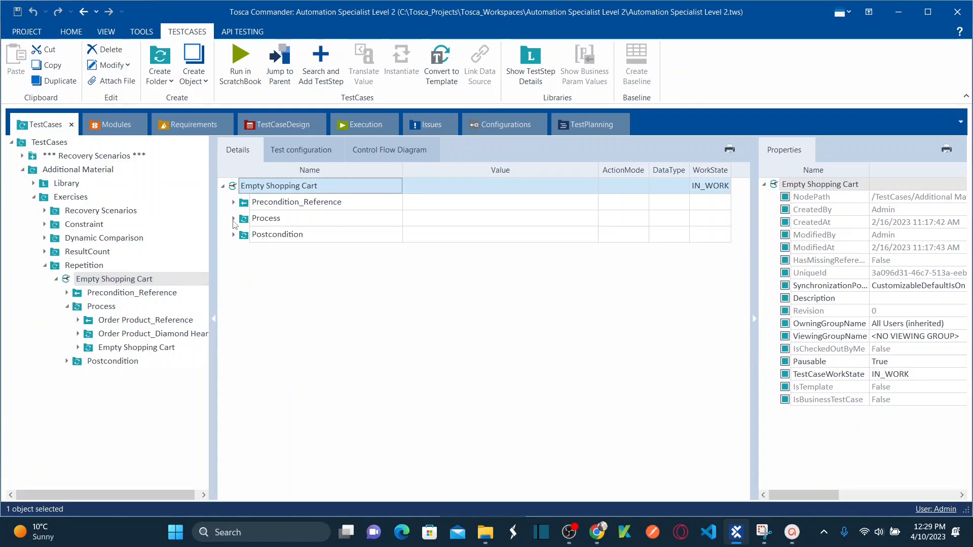
{"action": "left_click", "coordinate": [234, 219]}
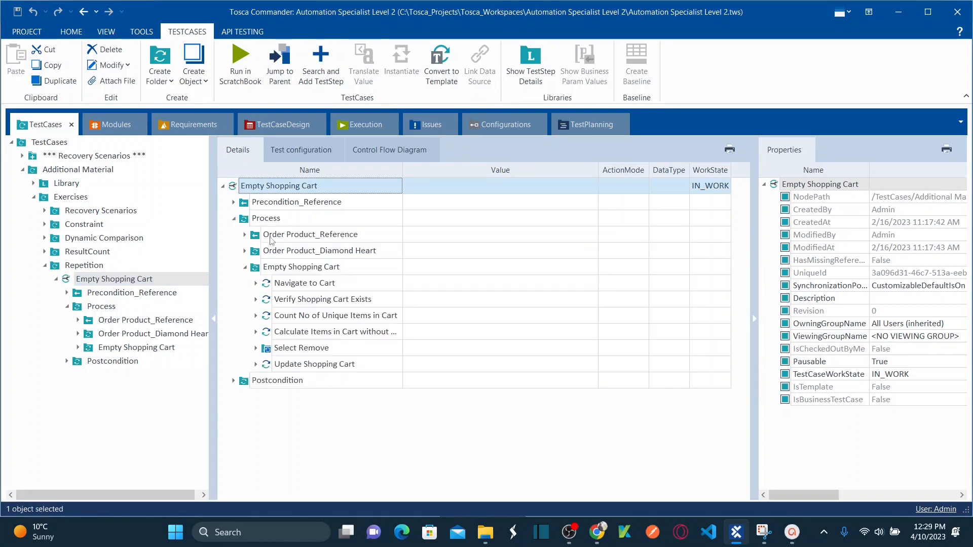
{"action": "left_click", "coordinate": [246, 268]}
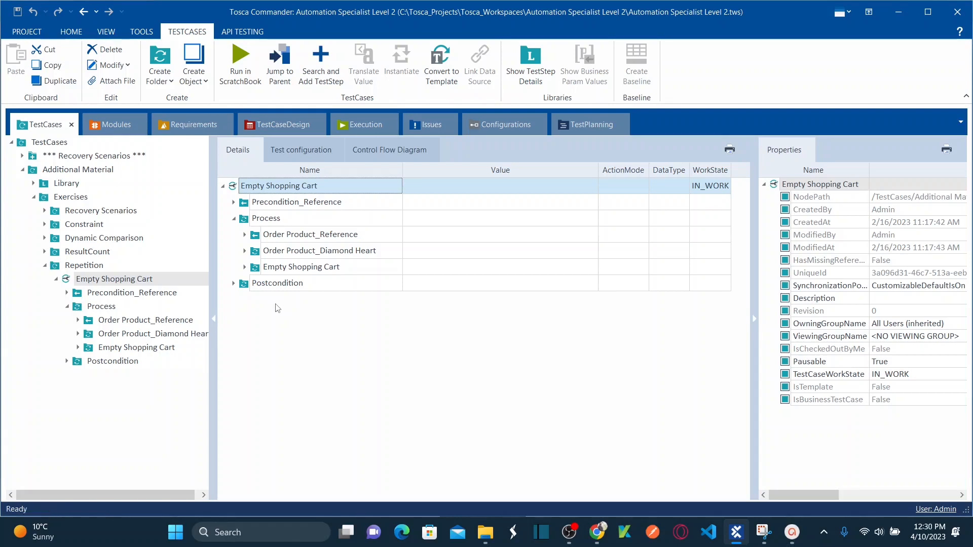
{"action": "left_click", "coordinate": [572, 535]}
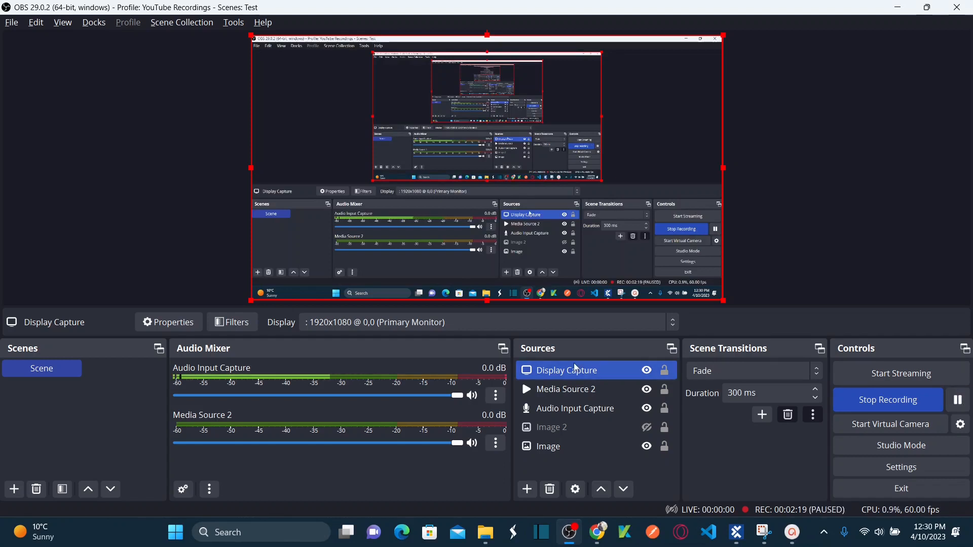
{"action": "key", "text": "alt+Tab"}
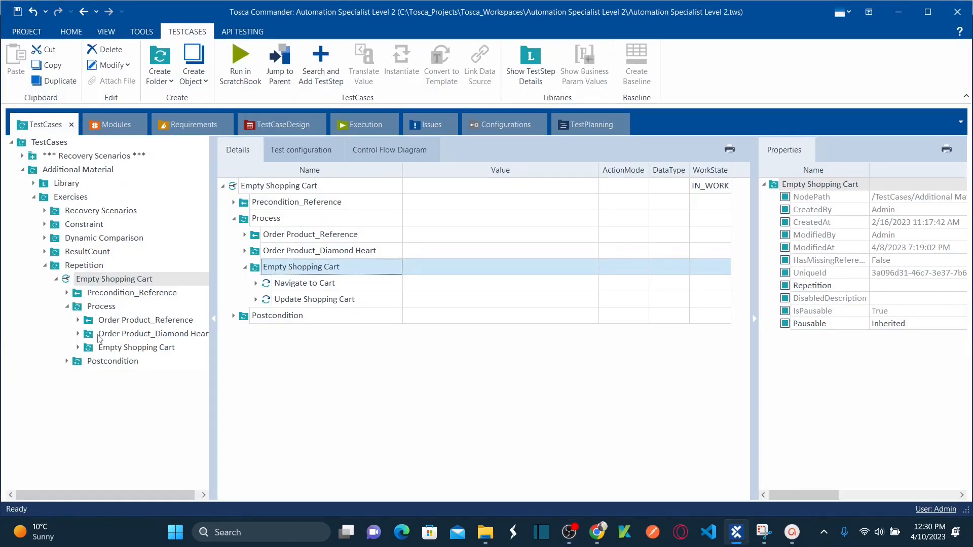
Step: Open the Empty Shopping Cart folder under Process and inspect the values in Navigate to Cart and Update Shopping Cart
{"action": "left_click", "coordinate": [95, 349]}
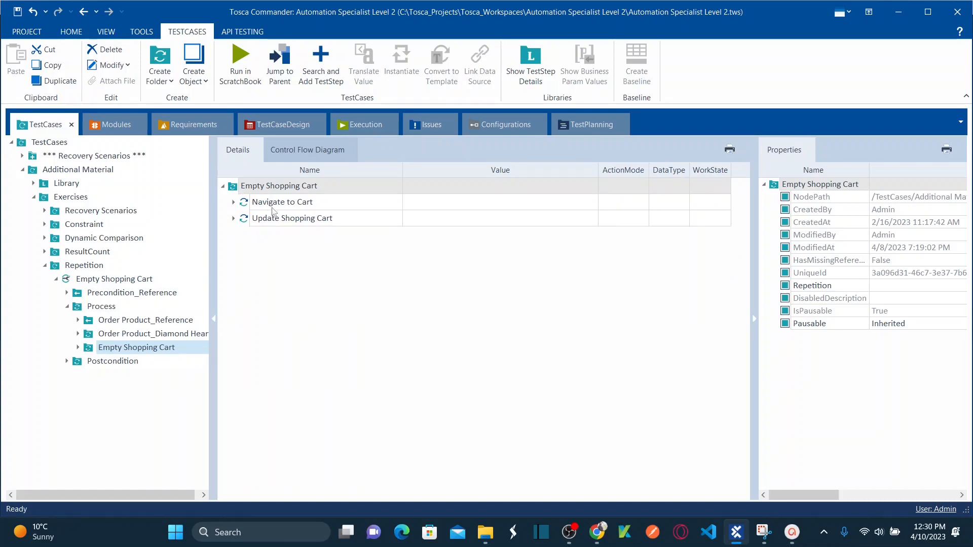
{"action": "left_click", "coordinate": [234, 202]}
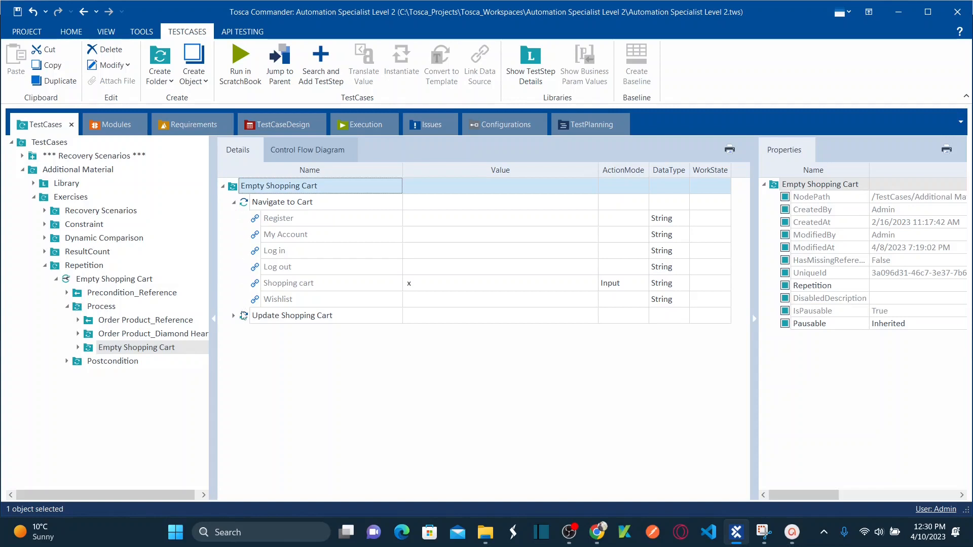
{"action": "left_click", "coordinate": [234, 317]}
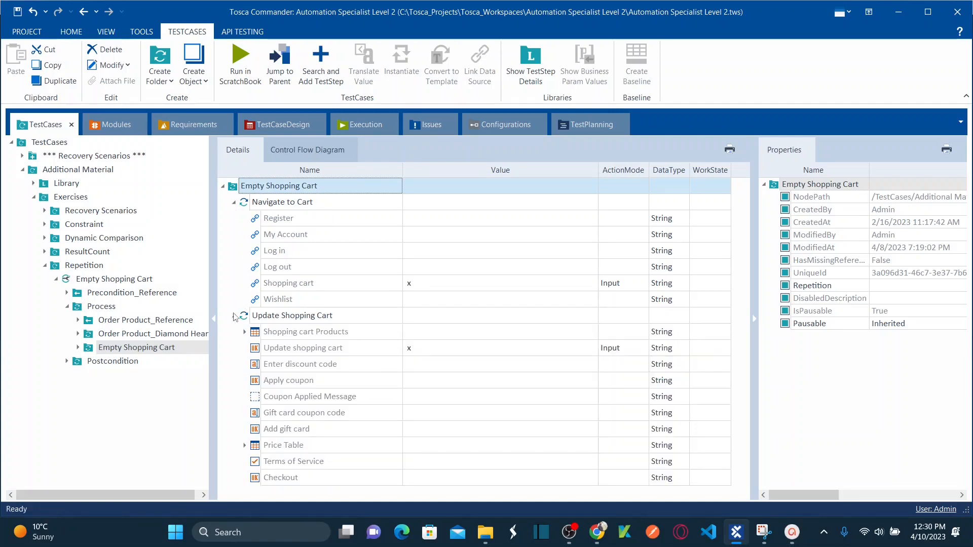
{"action": "left_click", "coordinate": [234, 316]}
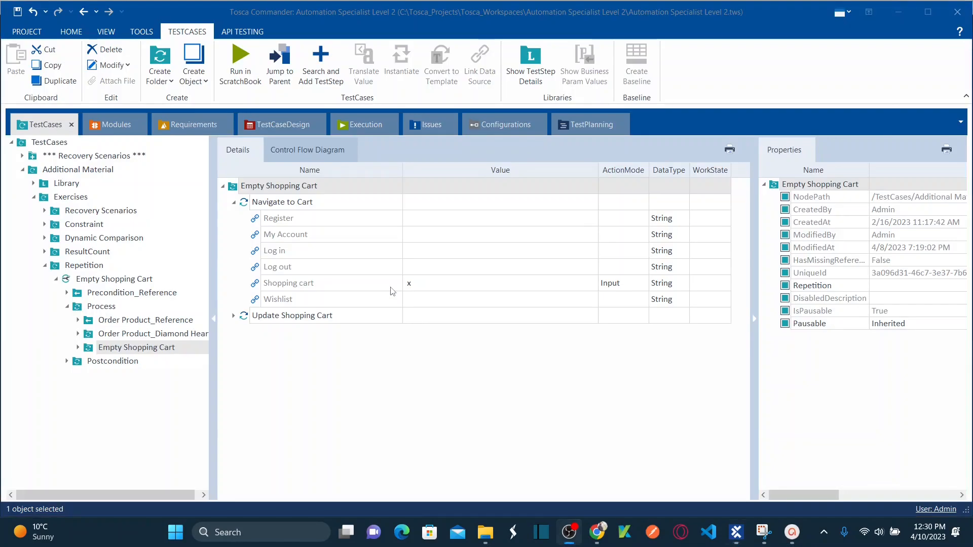
Step: Switch to the Demo Web Shop cart and mark Blue Jeans, Blue and green Sneaker and Casual Golf Belt for removal
{"action": "key", "text": "alt+Tab"}
{"action": "key", "text": "alt+Tab"}
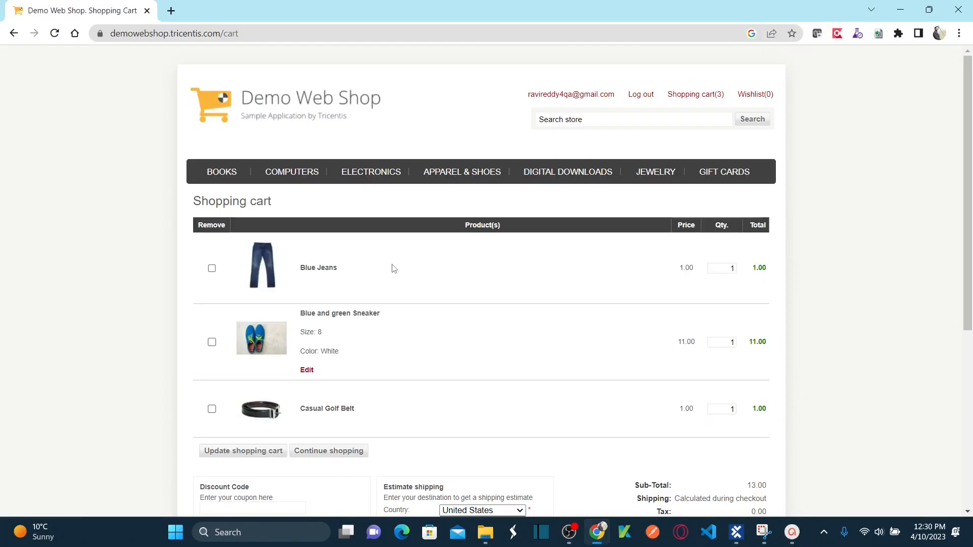
{"action": "left_click", "coordinate": [211, 268]}
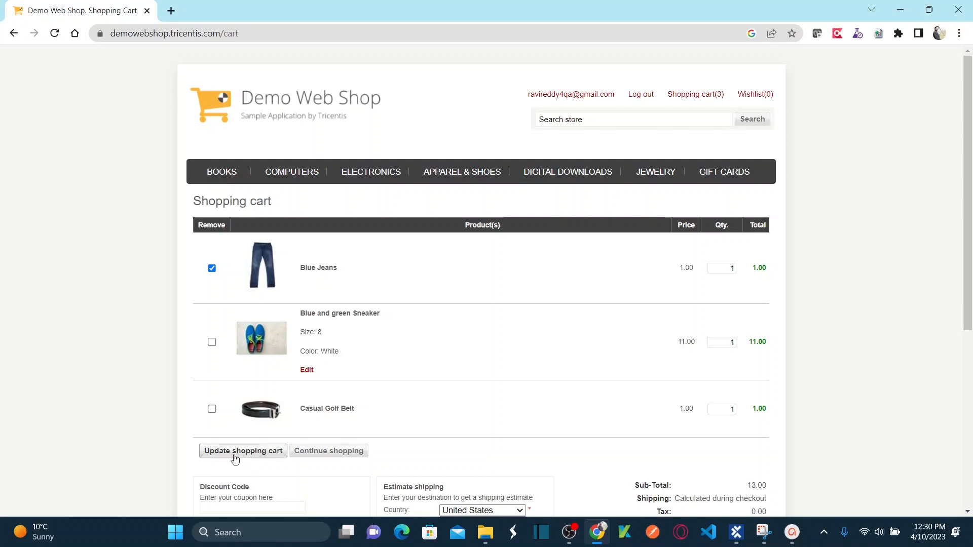
{"action": "left_click", "coordinate": [212, 342]}
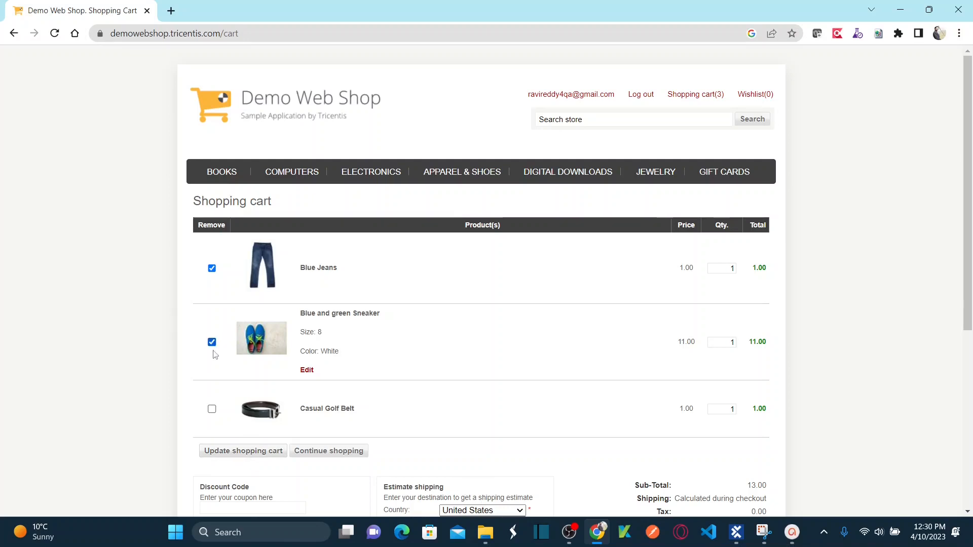
{"action": "left_click", "coordinate": [212, 409]}
{"action": "left_click", "coordinate": [213, 269]}
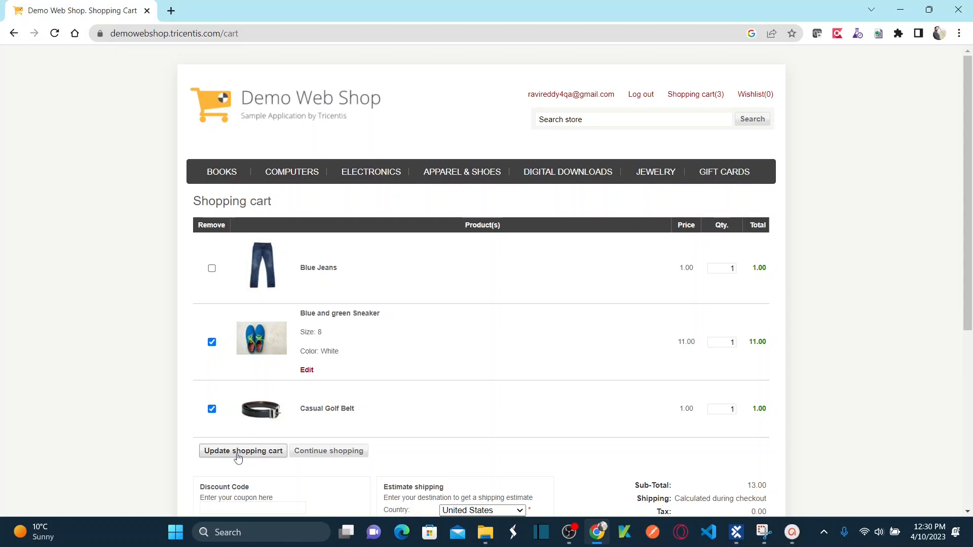
{"action": "left_click", "coordinate": [213, 269]}
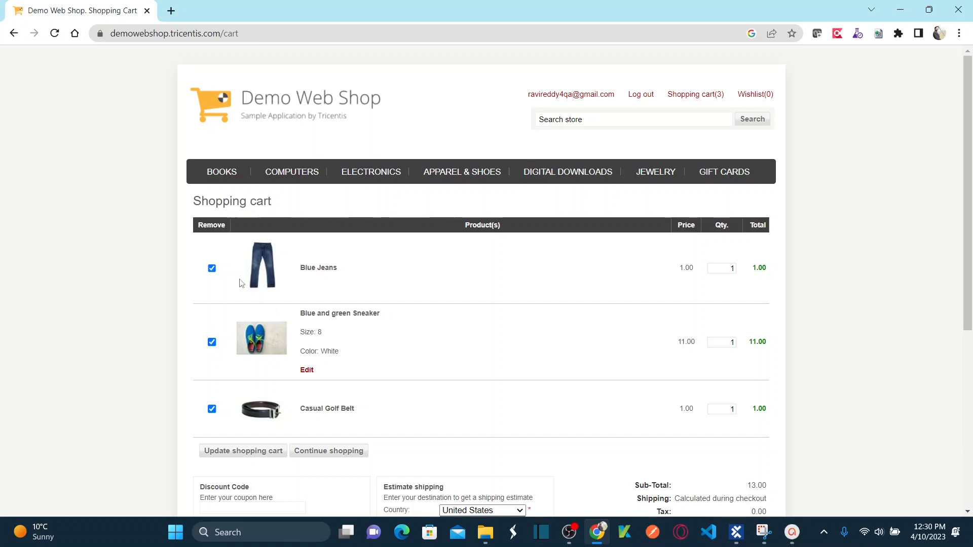
Step: Clear the removal marks from all three products in the shopping cart without updating it
{"action": "left_click", "coordinate": [212, 268]}
{"action": "left_click", "coordinate": [212, 343]}
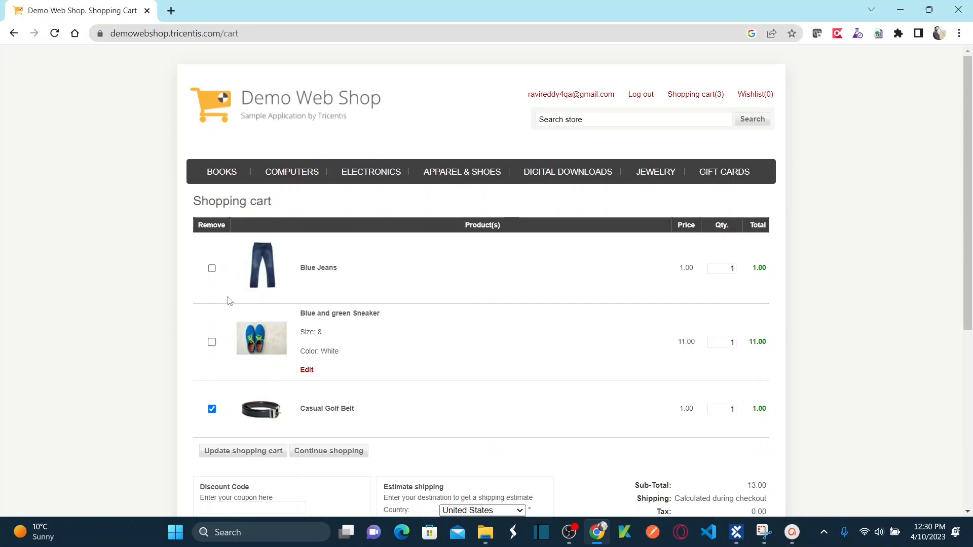
{"action": "left_click", "coordinate": [212, 270]}
{"action": "left_click", "coordinate": [212, 343]}
{"action": "left_click", "coordinate": [212, 409]}
{"action": "left_click", "coordinate": [212, 342]}
{"action": "left_click", "coordinate": [212, 268]}
Step: Switch back to Tosca Commander and collapse the Navigate to Cart step in the Empty Shopping Cart folder
{"action": "key", "text": "alt+Tab"}
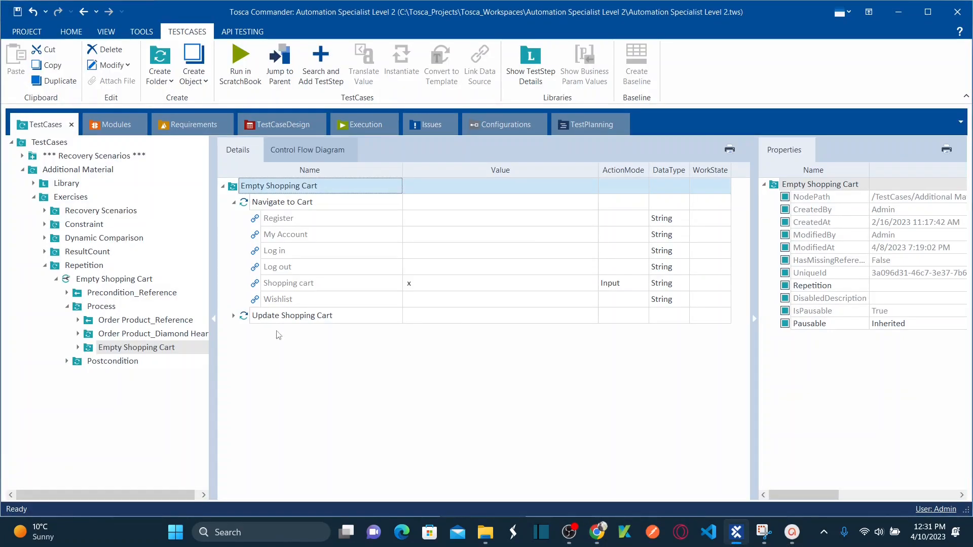
{"action": "left_click", "coordinate": [140, 352]}
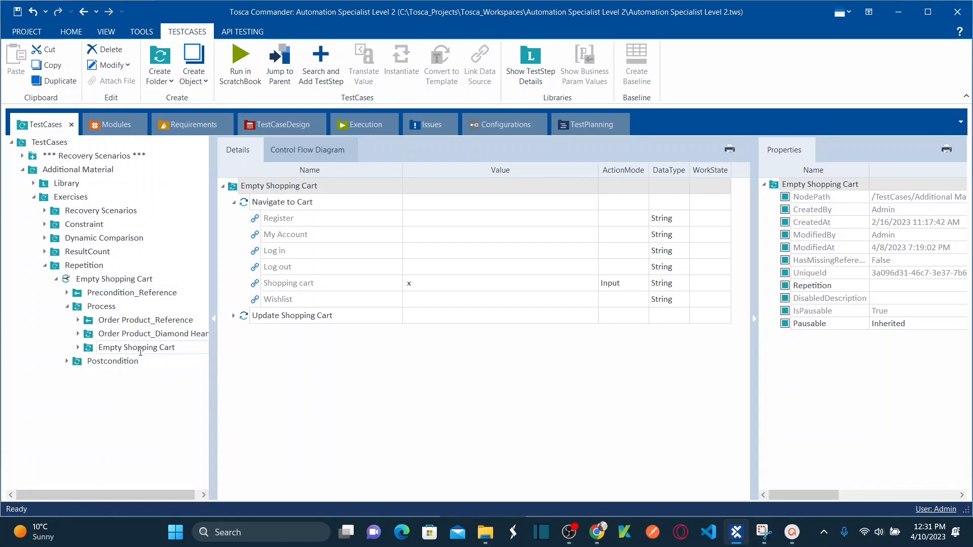
{"action": "left_click", "coordinate": [233, 191]}
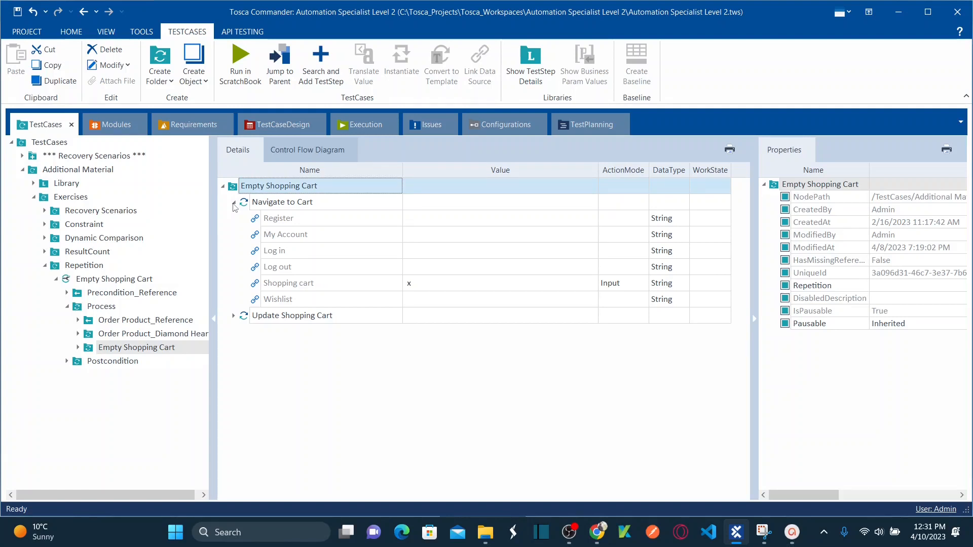
{"action": "left_click", "coordinate": [234, 203]}
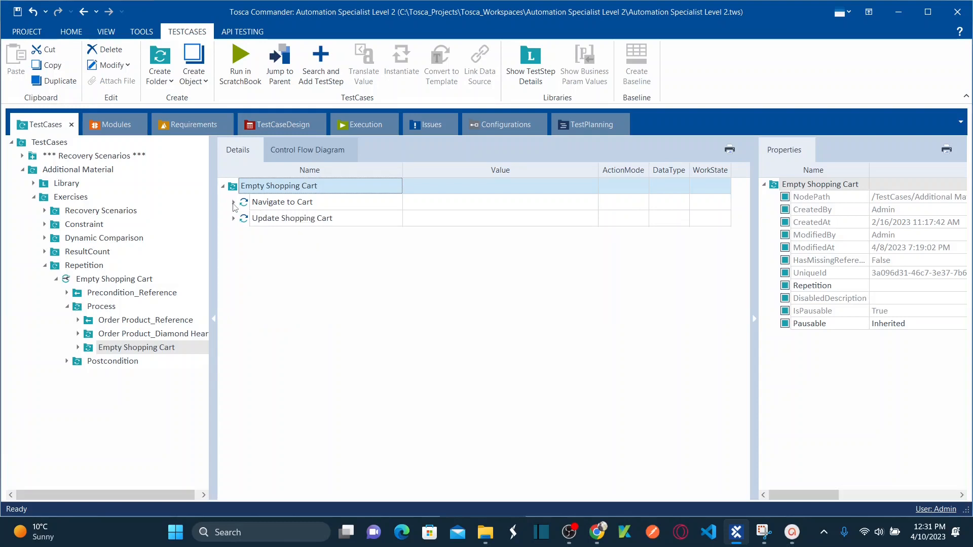
Step: Add the WebShop | Shopping Cart module as a TestStep to the Empty Shopping Cart folder
{"action": "left_click", "coordinate": [234, 203]}
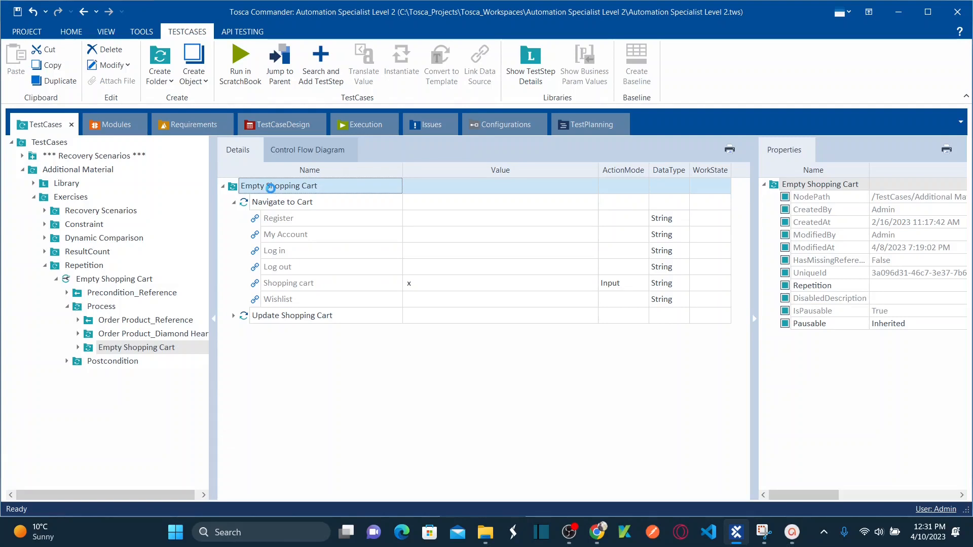
{"action": "key", "text": "ctrl+t"}
{"action": "type", "text": "shopping"}
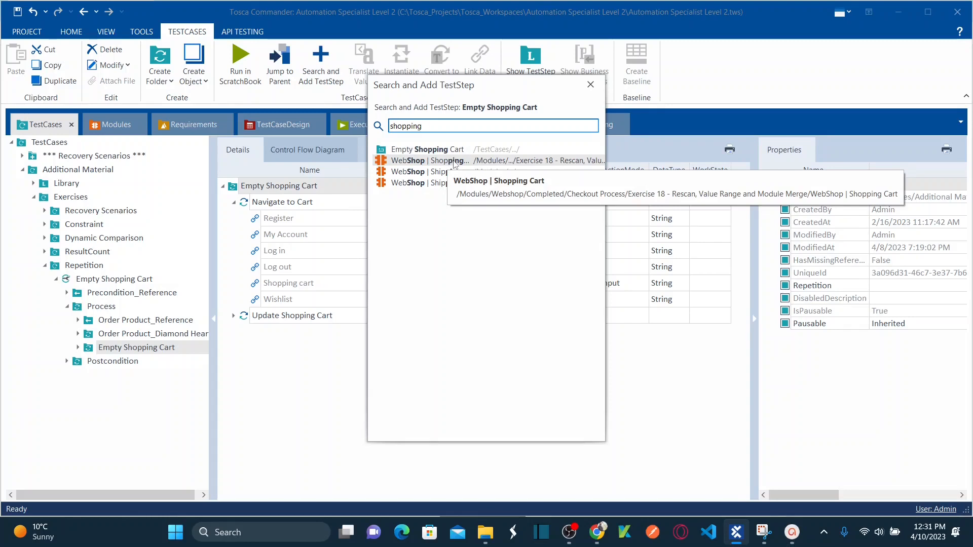
{"action": "double_click", "coordinate": [453, 161]}
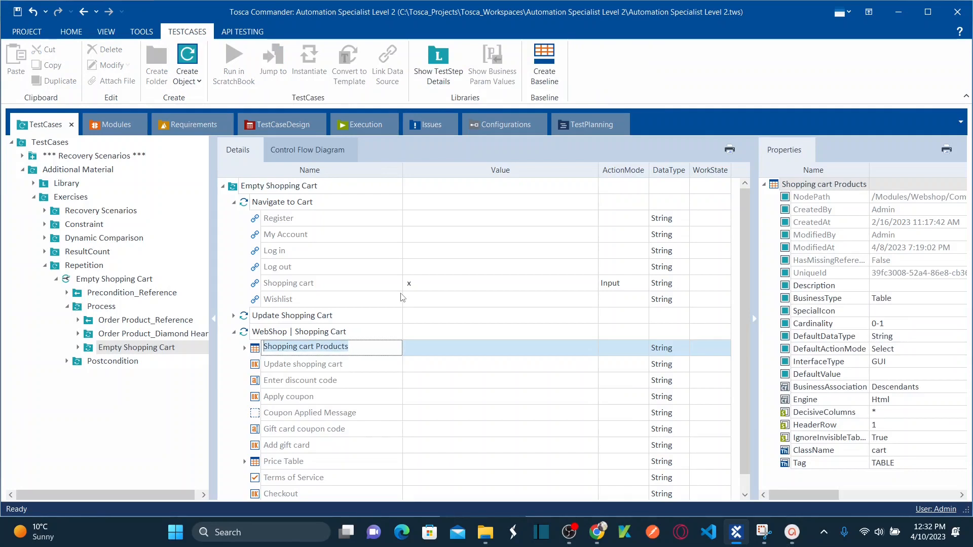
Step: Rename the new WebShop | Shopping Cart TestStep to Verify Table Exists
{"action": "left_click", "coordinate": [356, 333]}
{"action": "key", "text": "F2"}
{"action": "key", "text": "ctrl+shift+Left"}
{"action": "key", "text": "ctrl+shift+Left"}
{"action": "key", "text": "ctrl+shift+Left"}
{"action": "key", "text": "ctrl+shift+Left"}
{"action": "key", "text": "alt+Tab"}
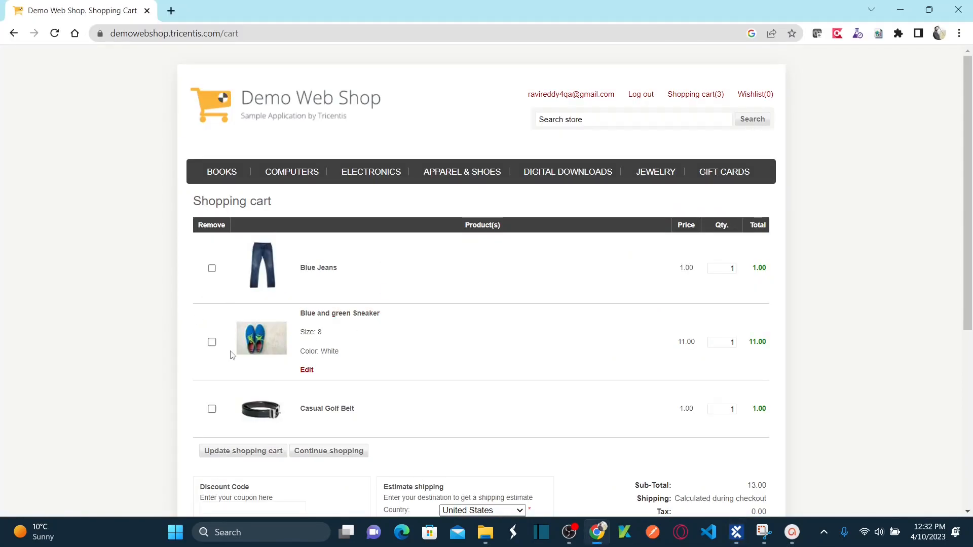
{"action": "key", "text": "alt+Tab"}
{"action": "left_click", "coordinate": [350, 331]}
{"action": "key", "text": "F2"}
{"action": "key", "text": "ctrl+shift+Left"}
{"action": "key", "text": "ctrl+shift+Left"}
{"action": "key", "text": "ctrl+shift+Left"}
{"action": "key", "text": "ctrl+shift+Left"}
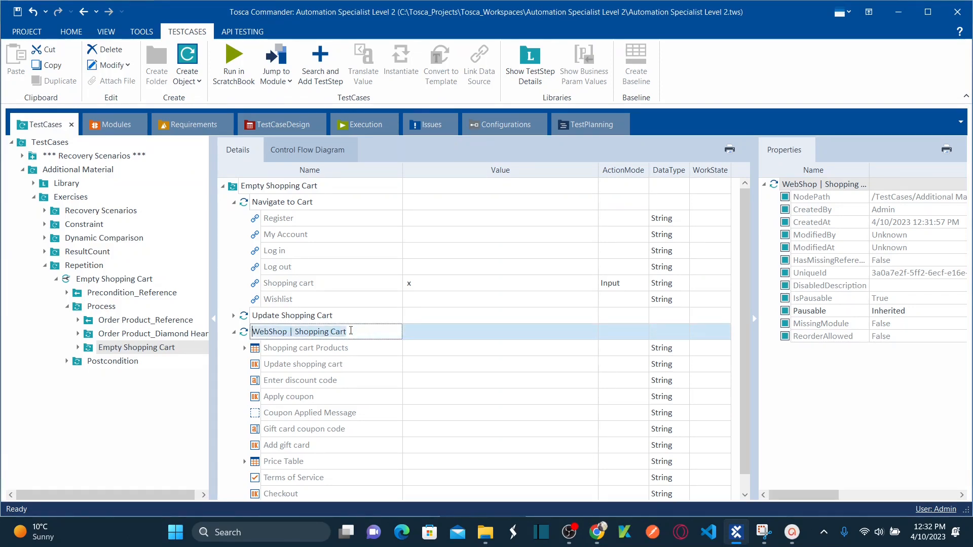
{"action": "type", "text": "Verify Tab"}
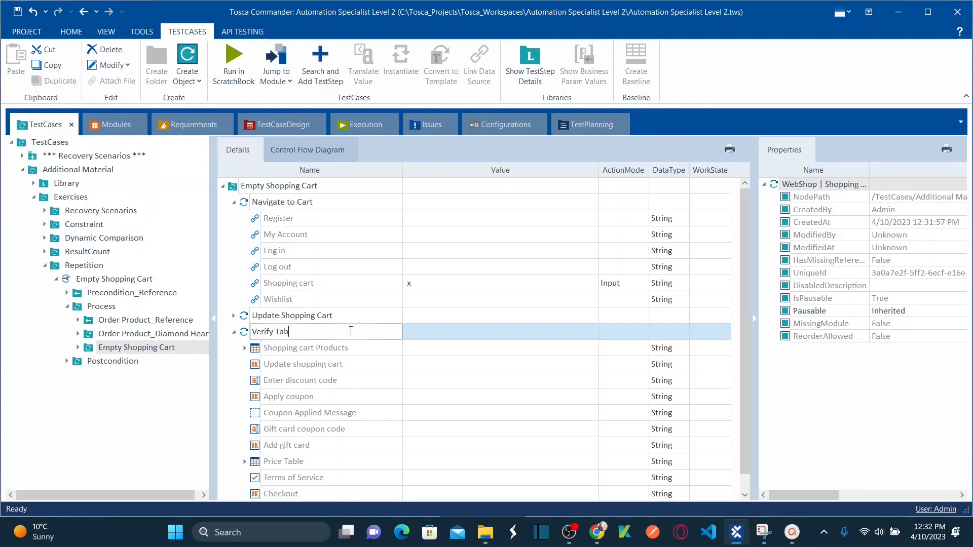
{"action": "type", "text": "le Exists"}
{"action": "left_click", "coordinate": [303, 366]}
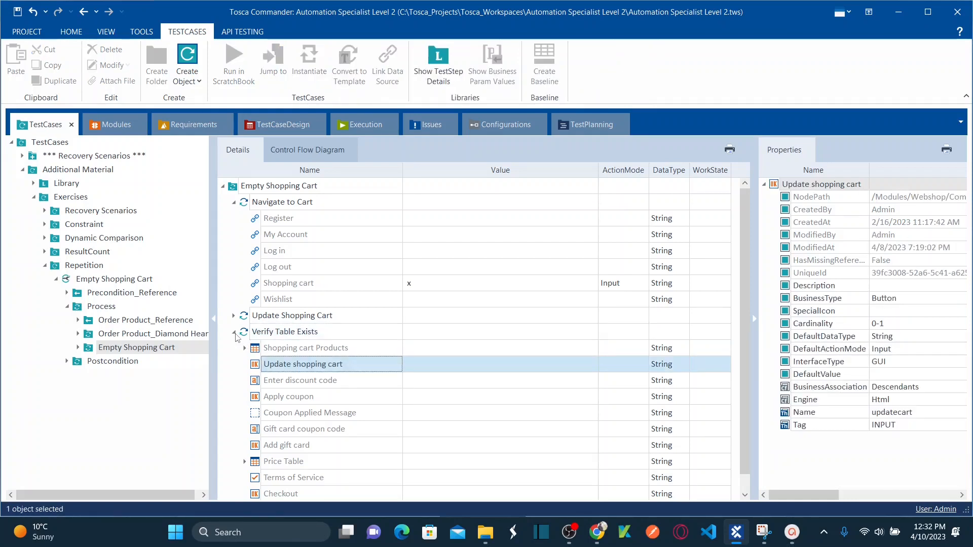
Step: Collapse the TestSteps and move Verify Table Exists between Navigate to Cart and Update Shopping Cart
{"action": "left_click", "coordinate": [234, 333]}
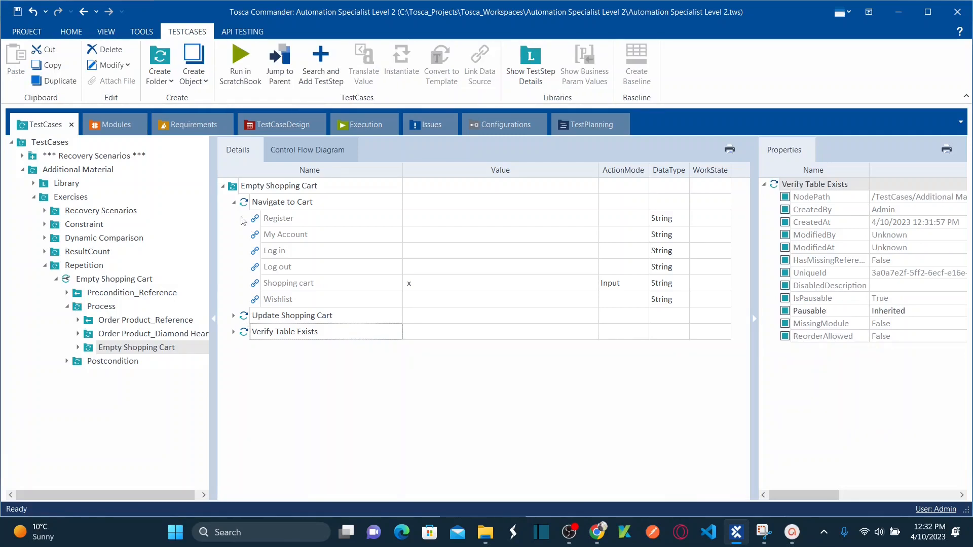
{"action": "left_click", "coordinate": [234, 202]}
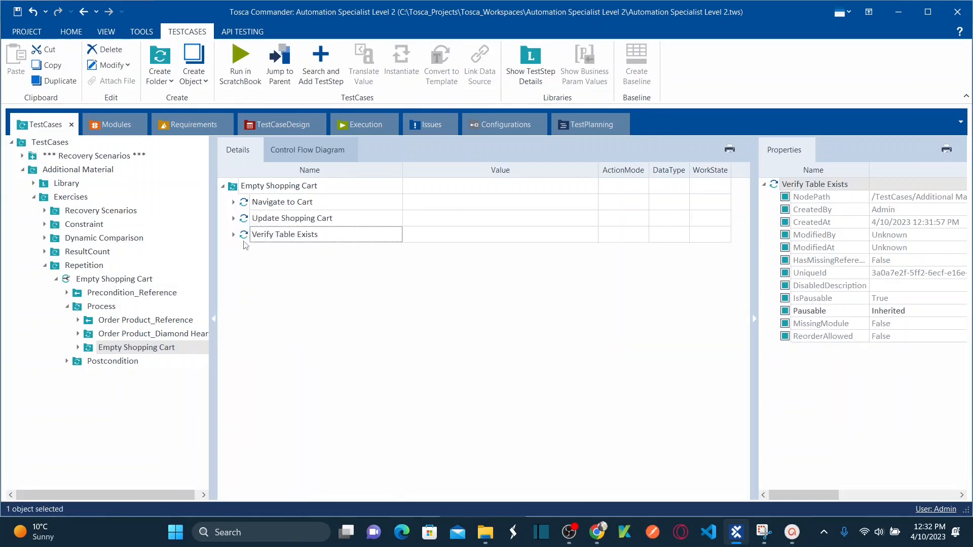
{"action": "left_click_drag", "start_coordinate": [244, 238], "coordinate": [248, 213]}
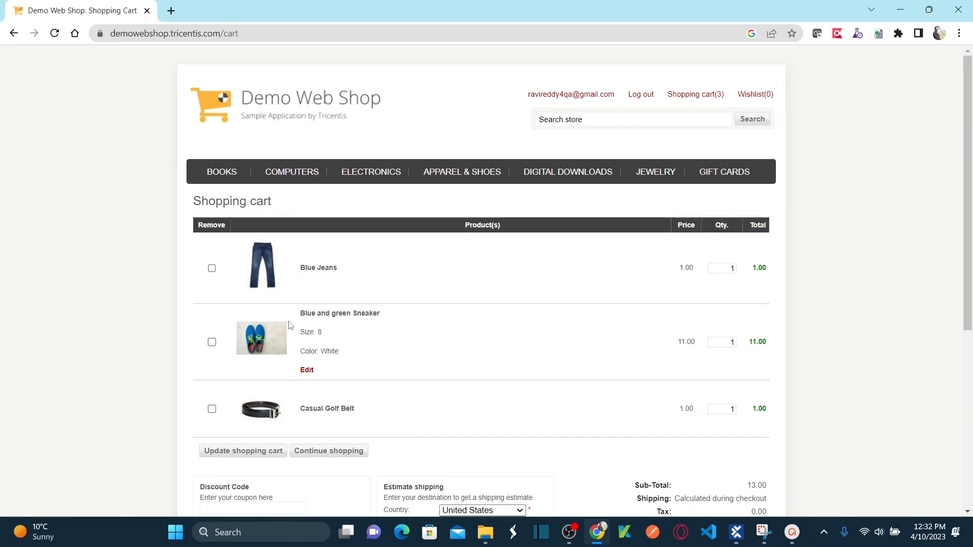
{"action": "key", "text": "alt+Tab"}
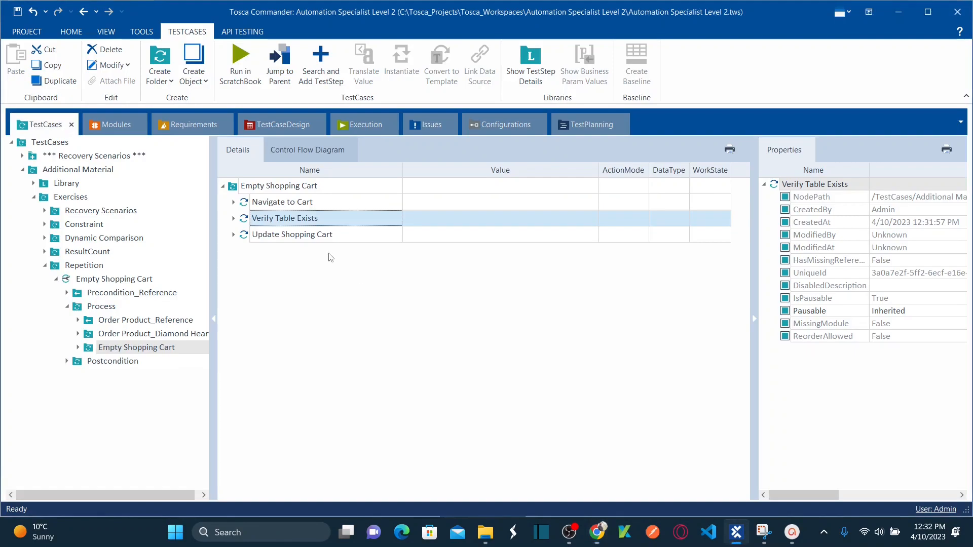
Step: Add the WebShop | Shipping Method module as a TestStep to the Empty Shopping Cart folder
{"action": "left_click", "coordinate": [239, 188]}
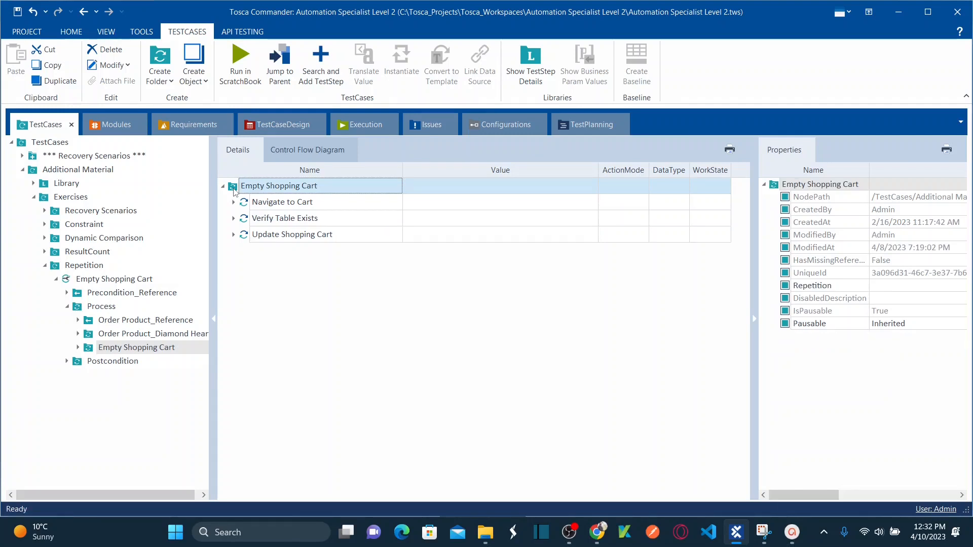
{"action": "key", "text": "ctrl+t"}
{"action": "type", "text": "shippon"}
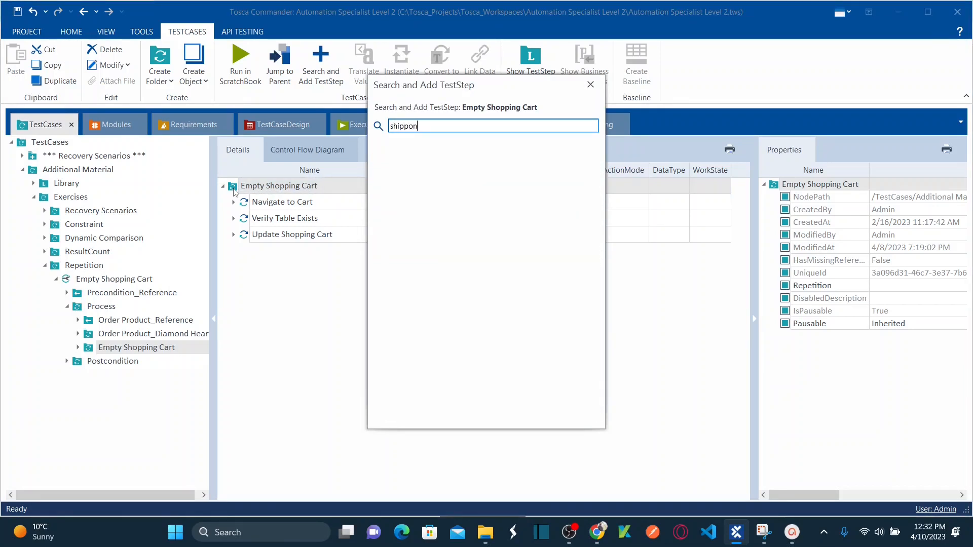
{"action": "key", "text": "BackSpace"}
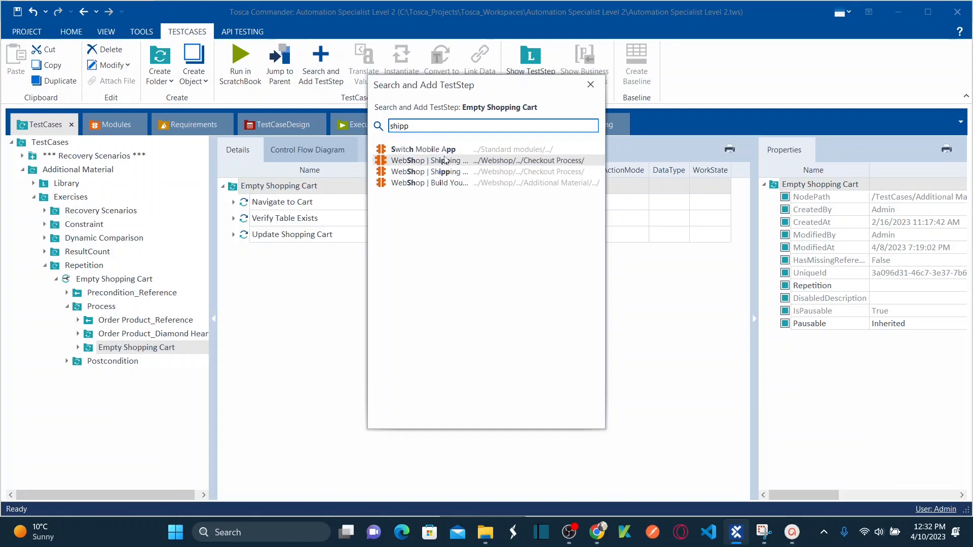
{"action": "double_click", "coordinate": [443, 160]}
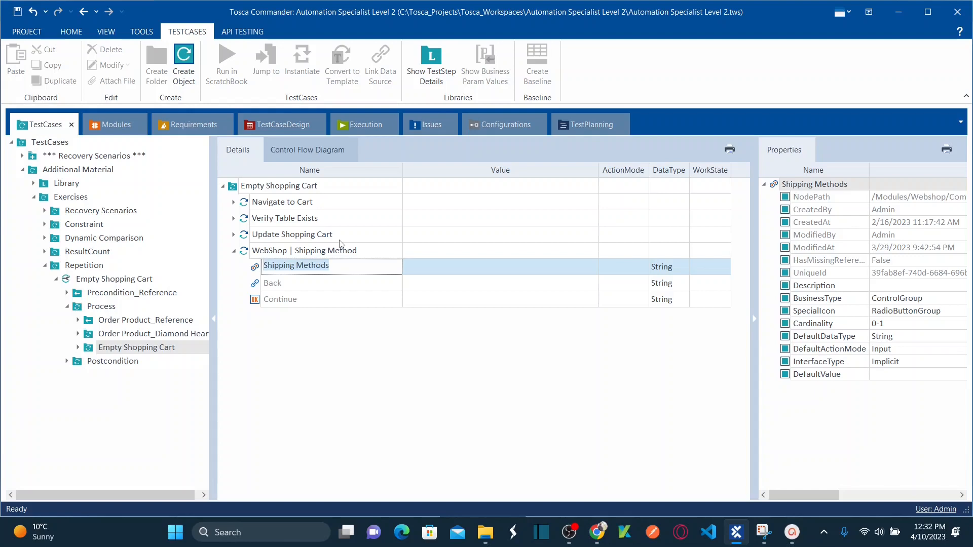
Step: Rename the Shipping Method TestStep to Count Number of Unique Items in the Cart
{"action": "left_click", "coordinate": [370, 247]}
{"action": "double_click", "coordinate": [369, 246]}
{"action": "key", "text": "ctrl+shift+Left"}
{"action": "key", "text": "ctrl+shift+Left"}
{"action": "key", "text": "ctrl+shift+Left"}
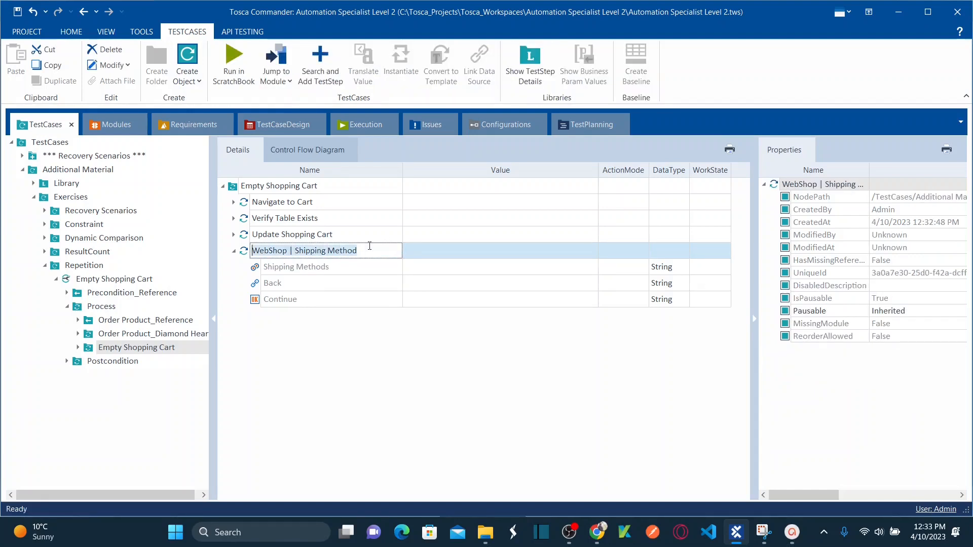
{"action": "type", "text": "Count Number oi"}
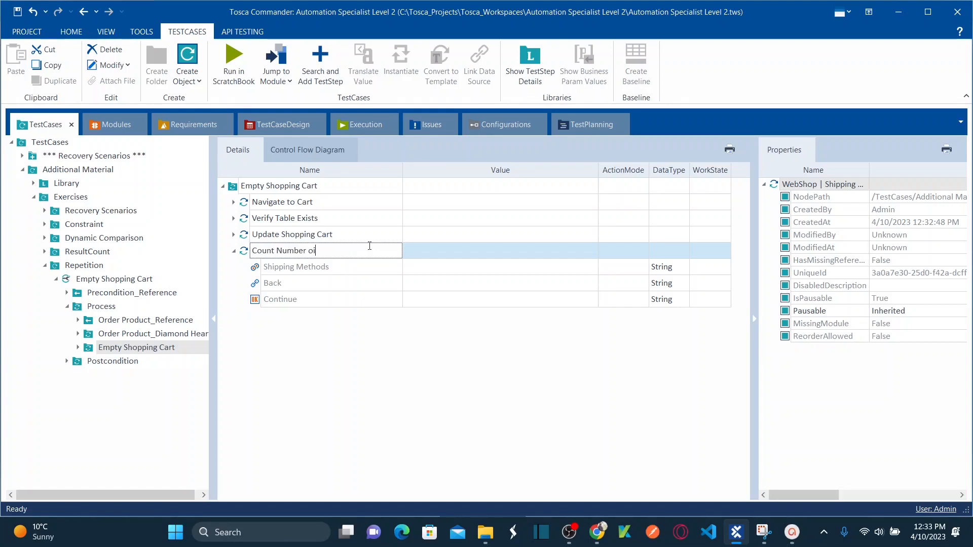
{"action": "type", "text": "f Unique Items in the Cart"}
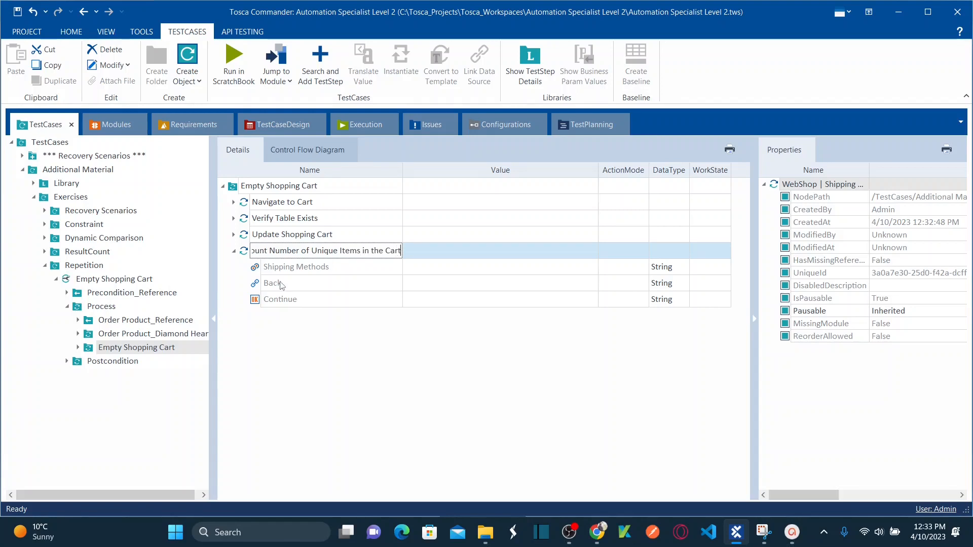
Step: Move Count Number of Unique Items in the Cart directly before Update Shopping Cart and collapse the expanded TestSteps
{"action": "left_click", "coordinate": [243, 255]}
{"action": "left_click_drag", "start_coordinate": [245, 256], "coordinate": [292, 229]}
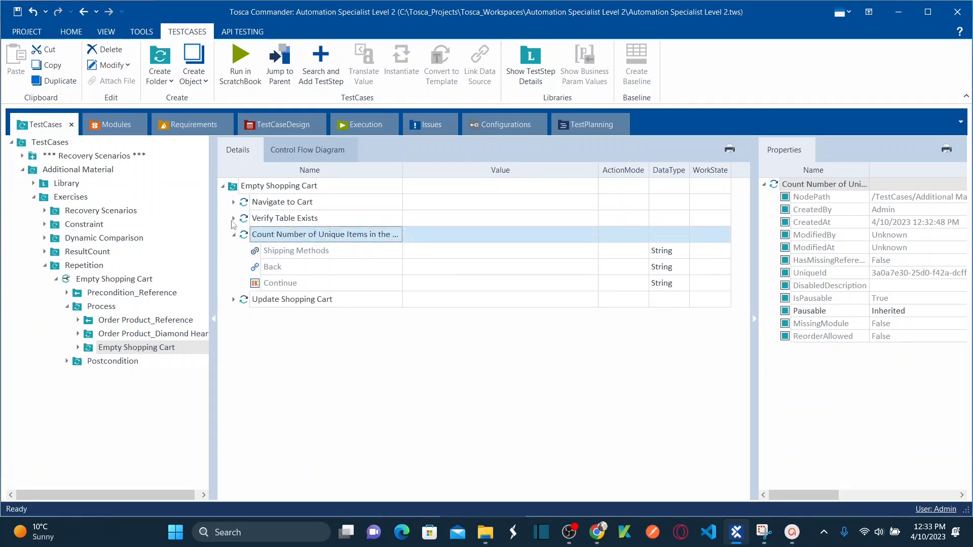
{"action": "key", "text": "alt+Tab"}
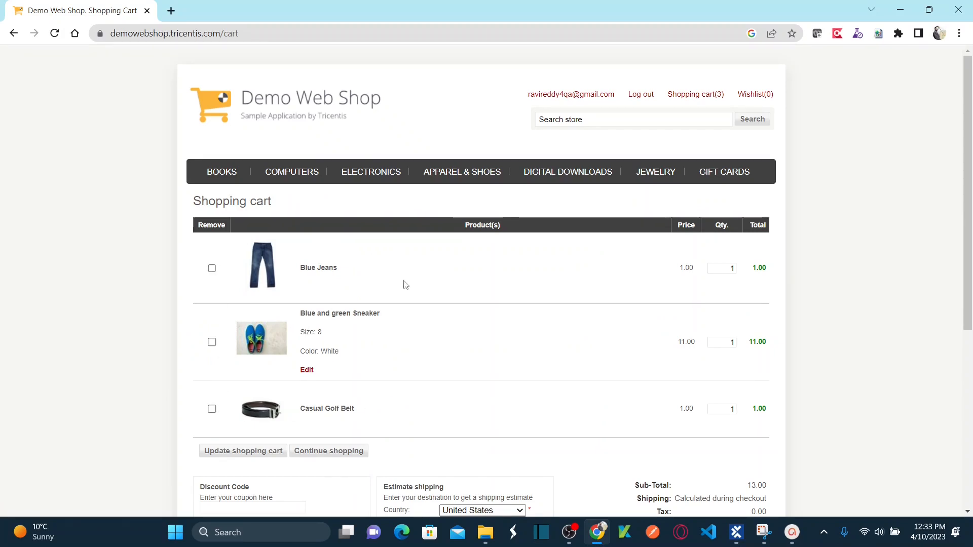
{"action": "key", "text": "alt+Tab"}
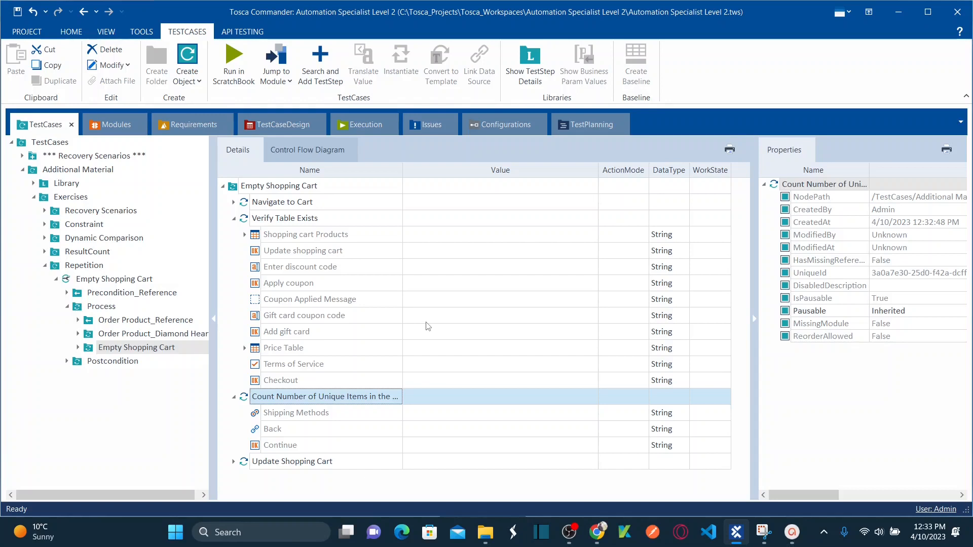
{"action": "left_click", "coordinate": [235, 398]}
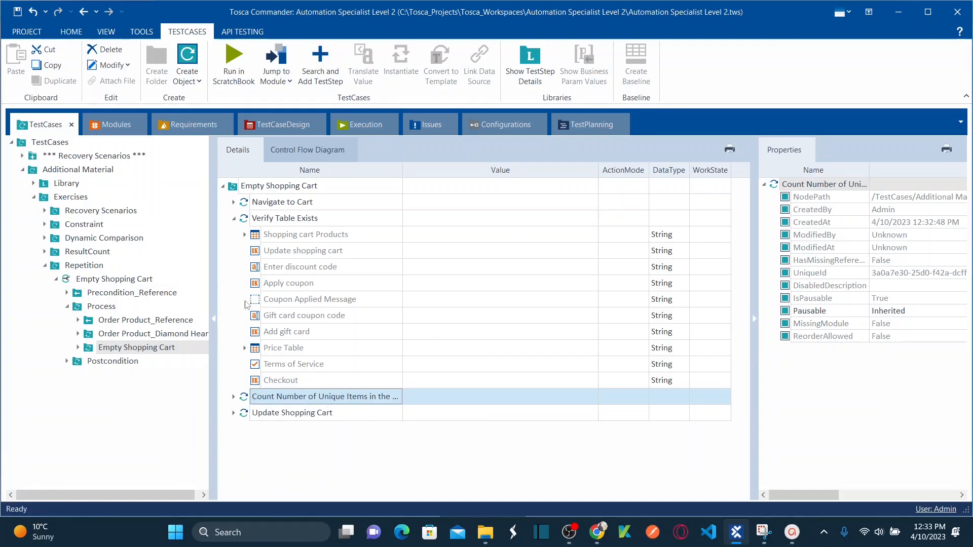
{"action": "left_click", "coordinate": [235, 219]}
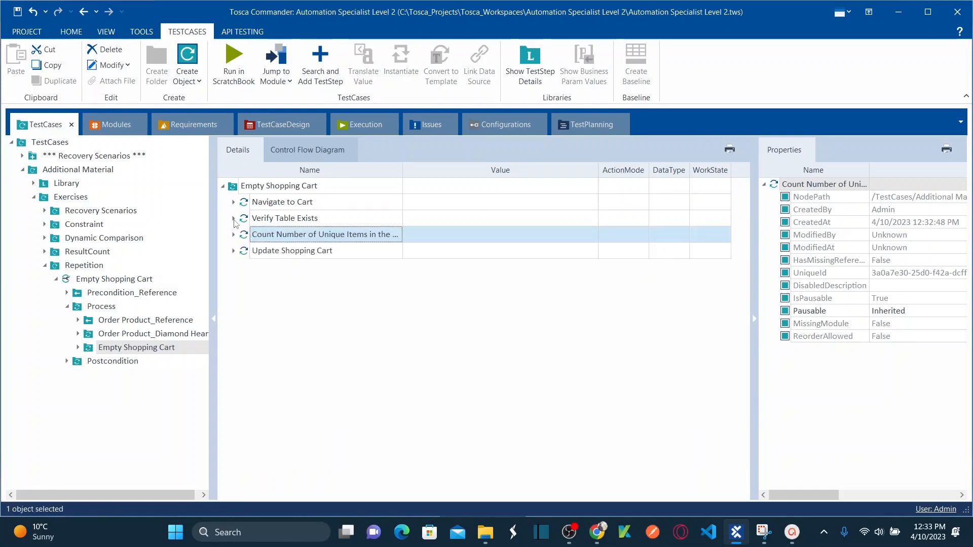
Step: Add a TBox Set Buffer TestStep to the Empty Shopping Cart folder and place it directly before Update Shopping Cart
{"action": "left_click", "coordinate": [235, 188]}
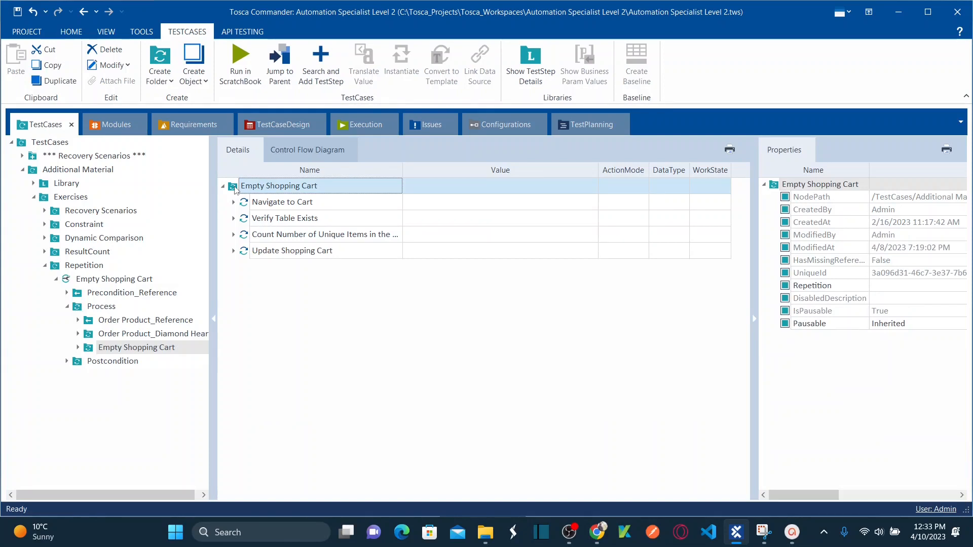
{"action": "key", "text": "ctrl+t"}
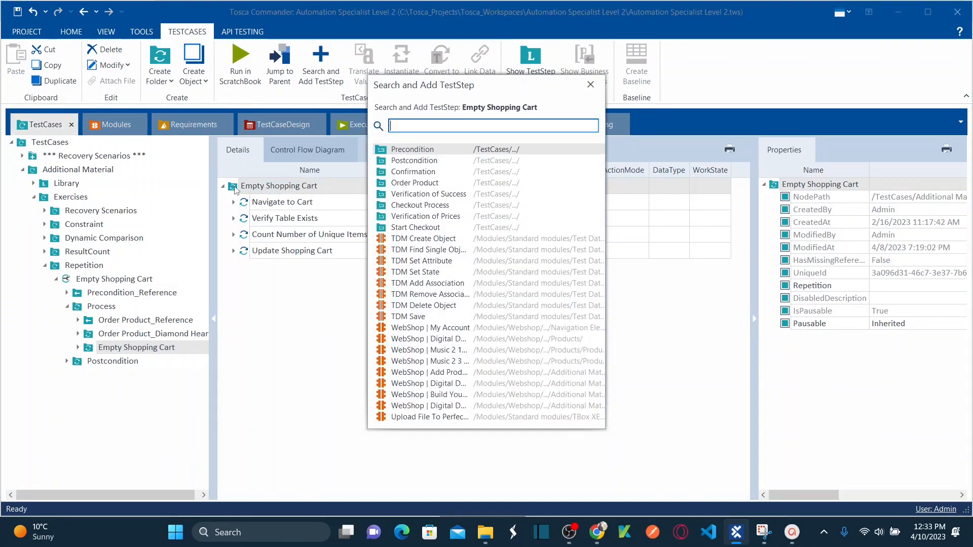
{"action": "type", "text": "set"}
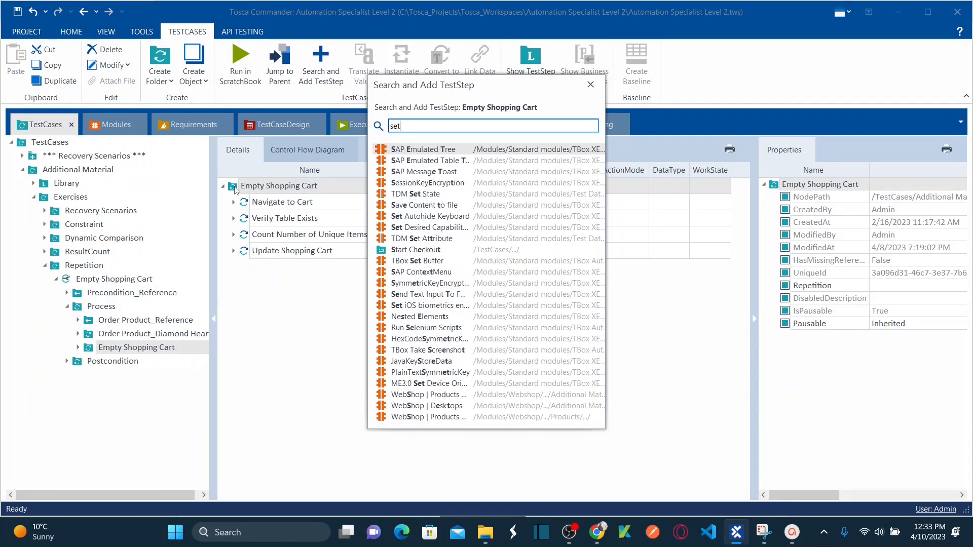
{"action": "key", "text": "BackSpace"}
{"action": "key", "text": "BackSpace"}
{"action": "key", "text": "BackSpace"}
{"action": "type", "text": "buff"}
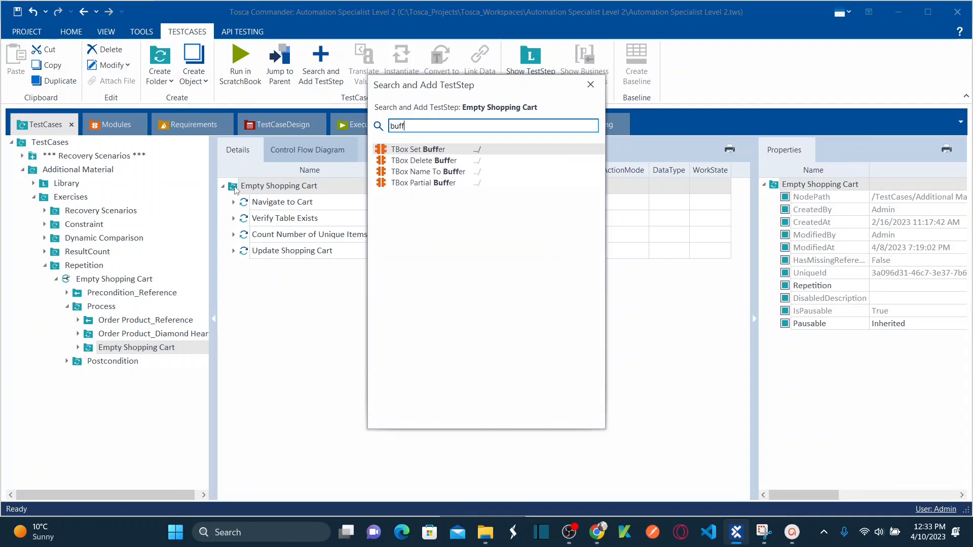
{"action": "double_click", "coordinate": [433, 150]}
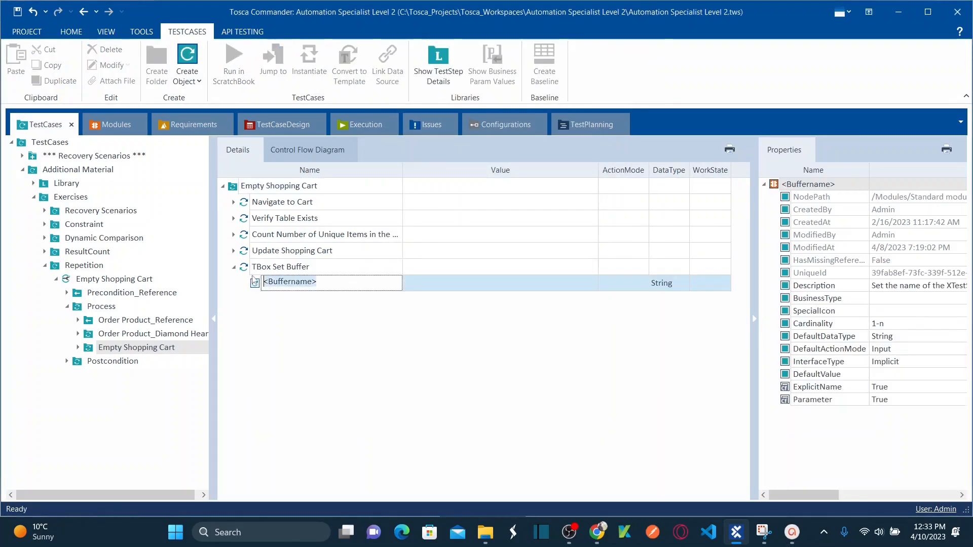
{"action": "left_click", "coordinate": [243, 272]}
{"action": "left_click_drag", "start_coordinate": [243, 272], "coordinate": [245, 241]}
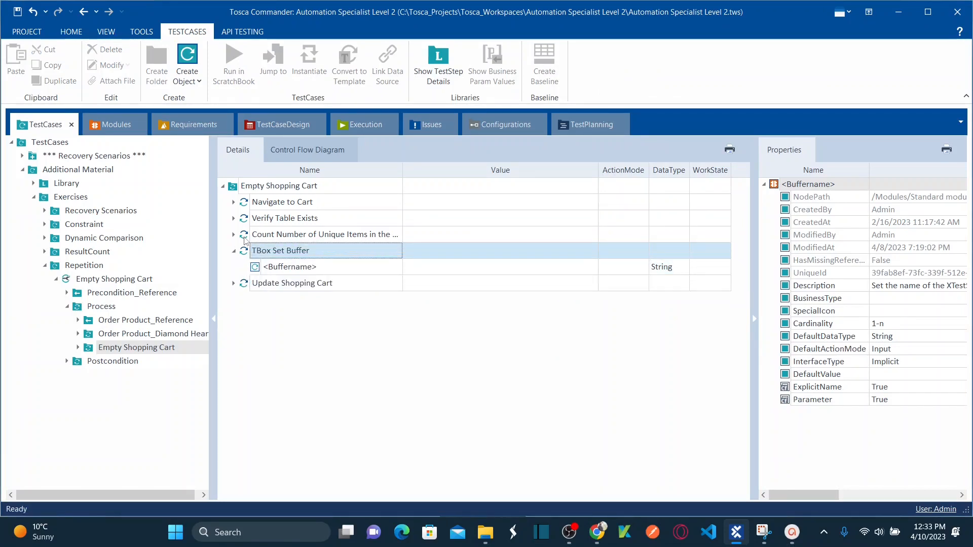
Step: Examine the attributes under Count Number of Unique Items in the Cart and Verify Table Exists against the Demo Web Shop cart page
{"action": "left_click", "coordinate": [245, 239]}
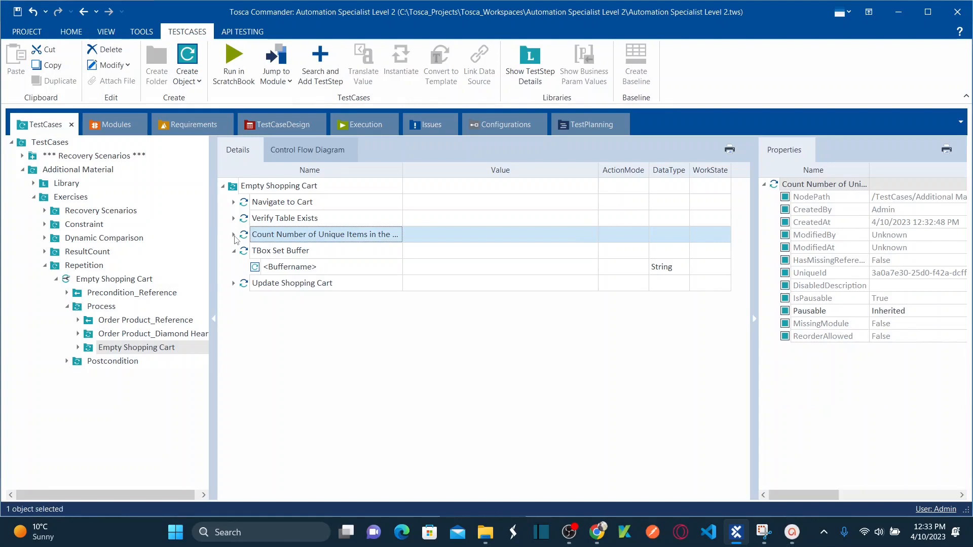
{"action": "left_click", "coordinate": [234, 236]}
{"action": "key", "text": "alt+Tab"}
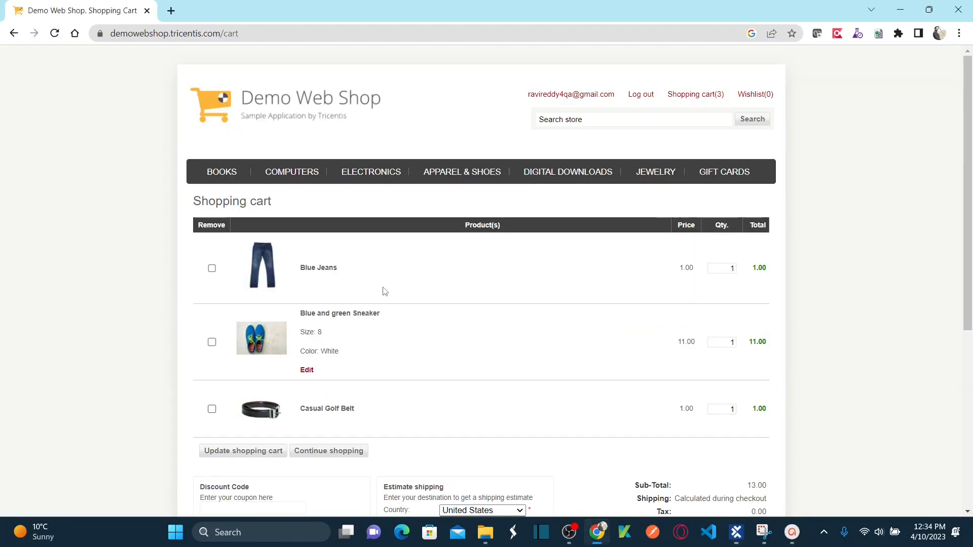
{"action": "key", "text": "alt+Tab"}
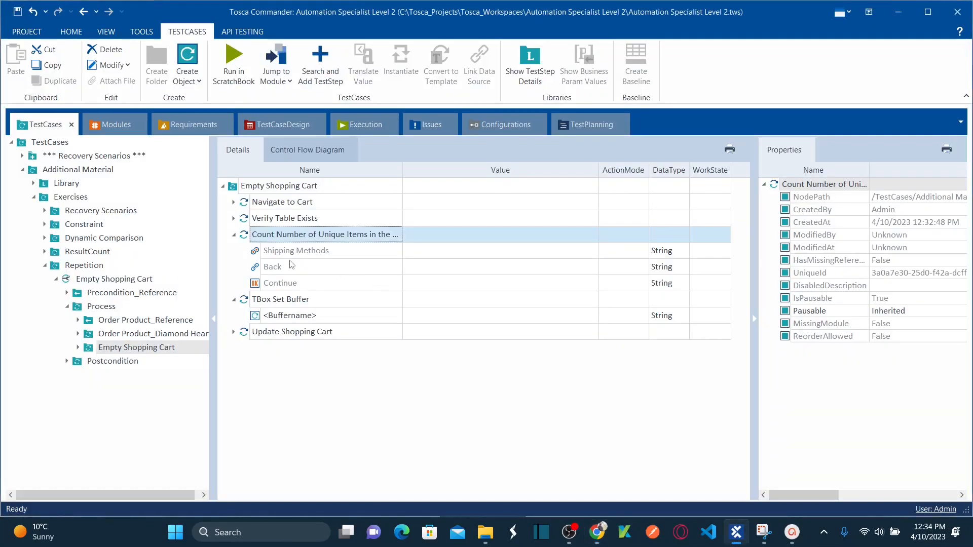
{"action": "left_click", "coordinate": [234, 236]}
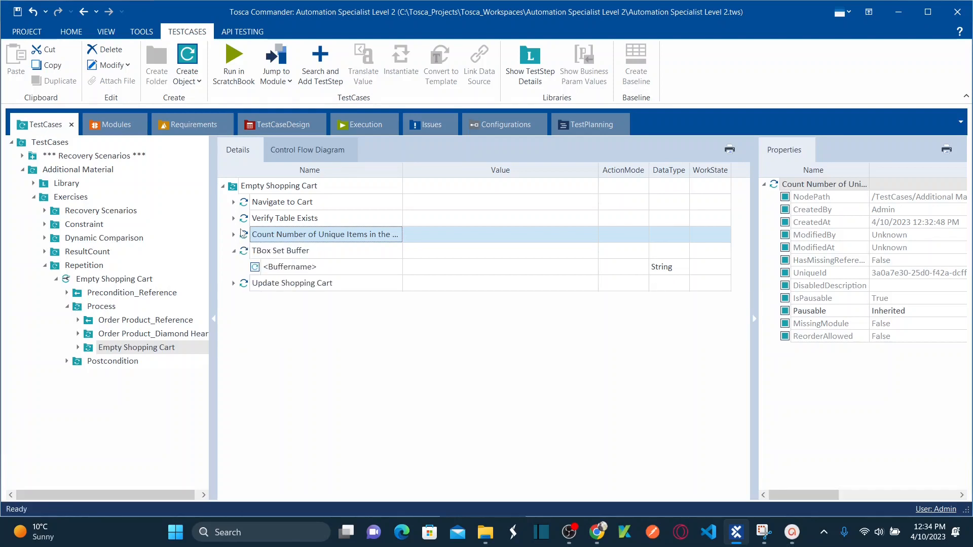
{"action": "left_click", "coordinate": [234, 218]}
{"action": "left_click", "coordinate": [234, 218]}
{"action": "left_click", "coordinate": [234, 236]}
{"action": "left_click", "coordinate": [234, 236]}
Step: Delete the Count Number of Unique Items in the Cart TestStep and select the Empty Shopping Cart folder
{"action": "right_click", "coordinate": [266, 236]}
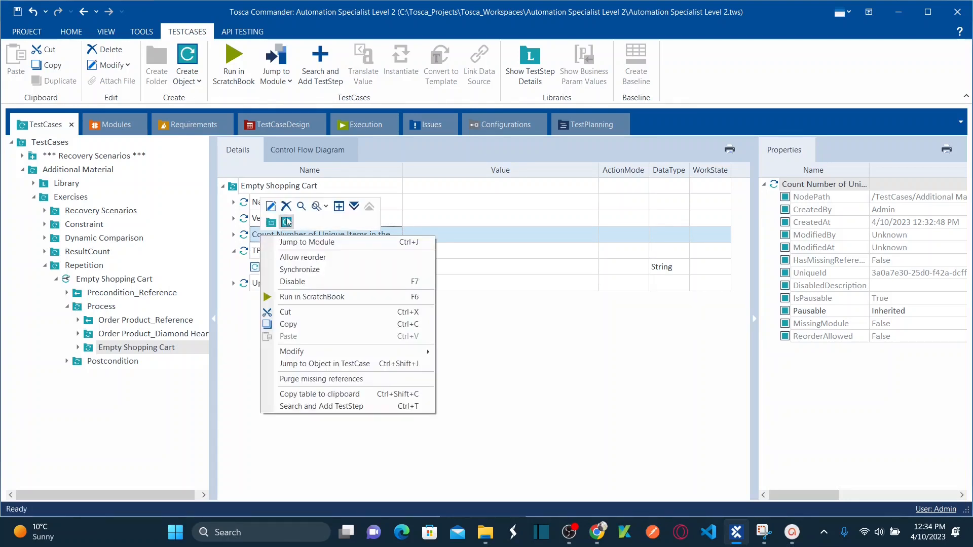
{"action": "left_click", "coordinate": [286, 222]}
{"action": "left_click", "coordinate": [256, 189]}
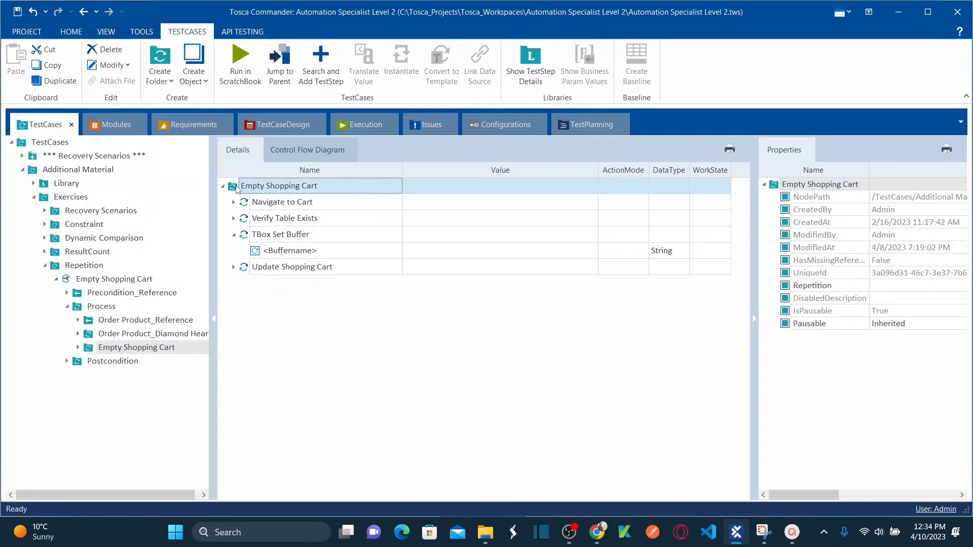
Step: Add a WebShop | Shopping Cart TestStep to the Empty Shopping Cart folder and place it directly after Verify Table Exists
{"action": "key", "text": "ctrl+t"}
{"action": "type", "text": "s"}
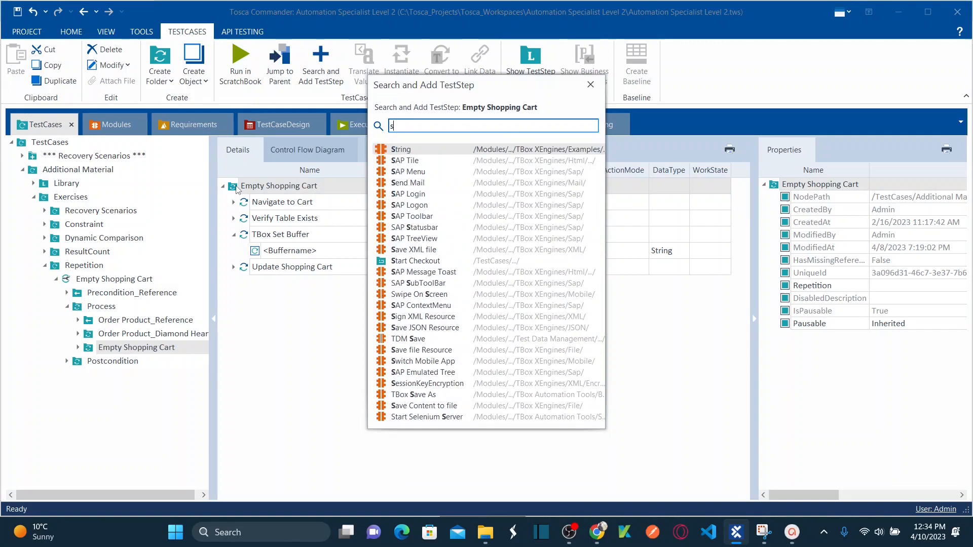
{"action": "type", "text": "hopping"}
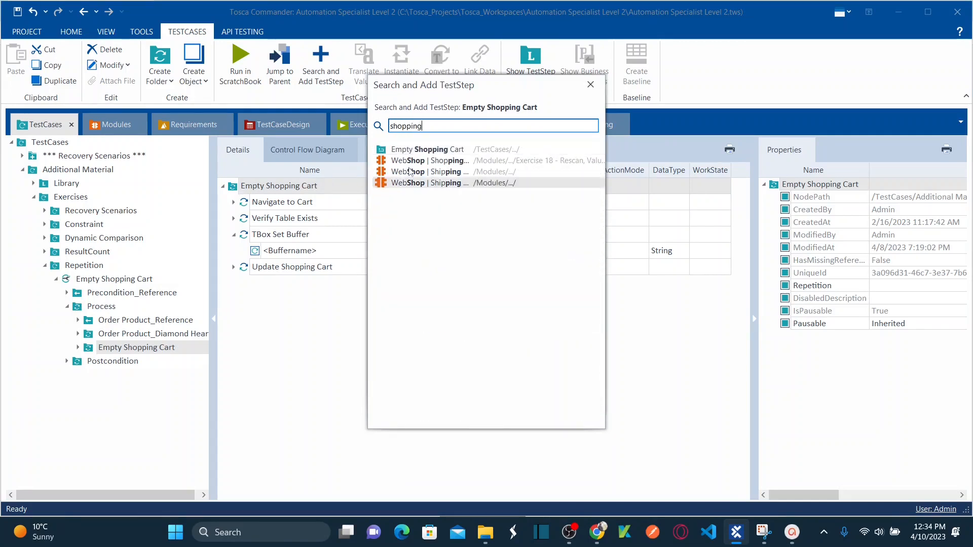
{"action": "left_click", "coordinate": [460, 161]}
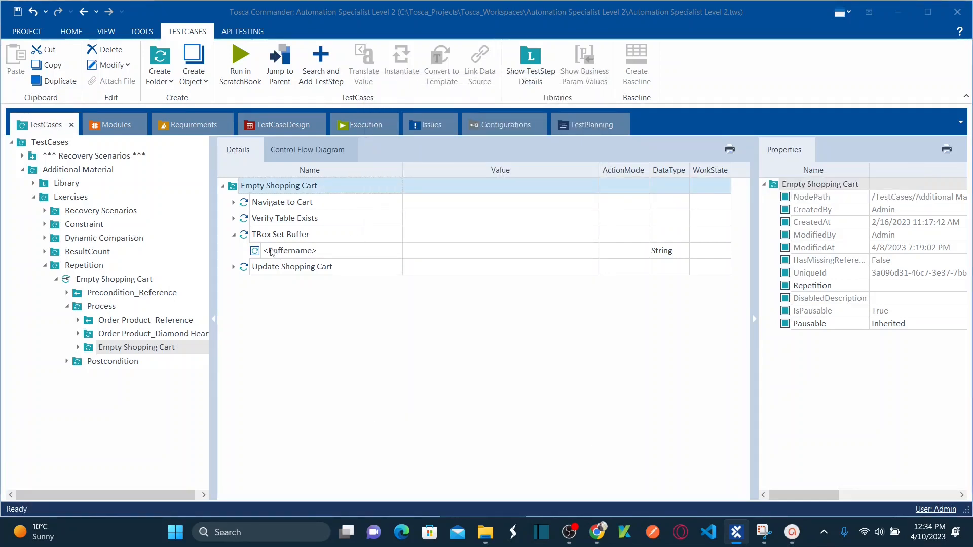
{"action": "left_click", "coordinate": [238, 284]}
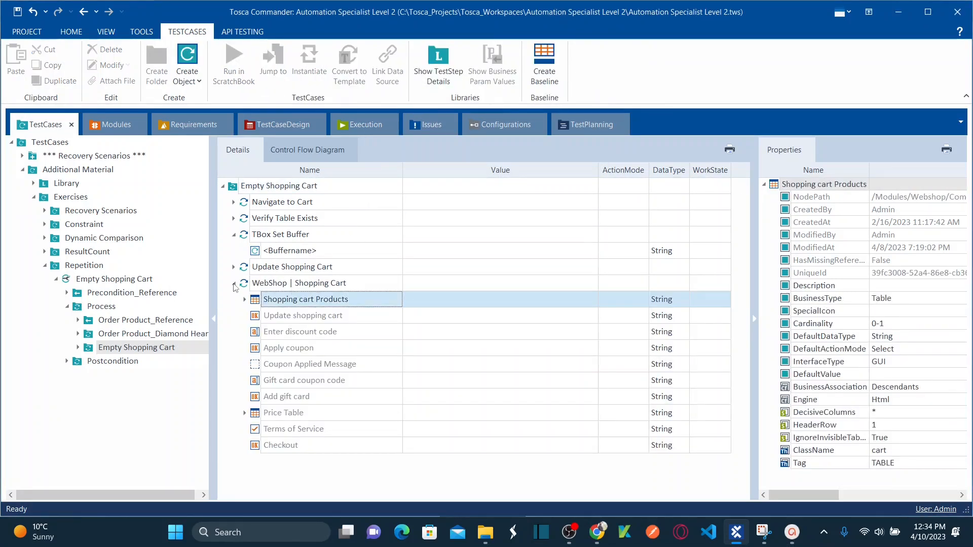
{"action": "left_click", "coordinate": [234, 284]}
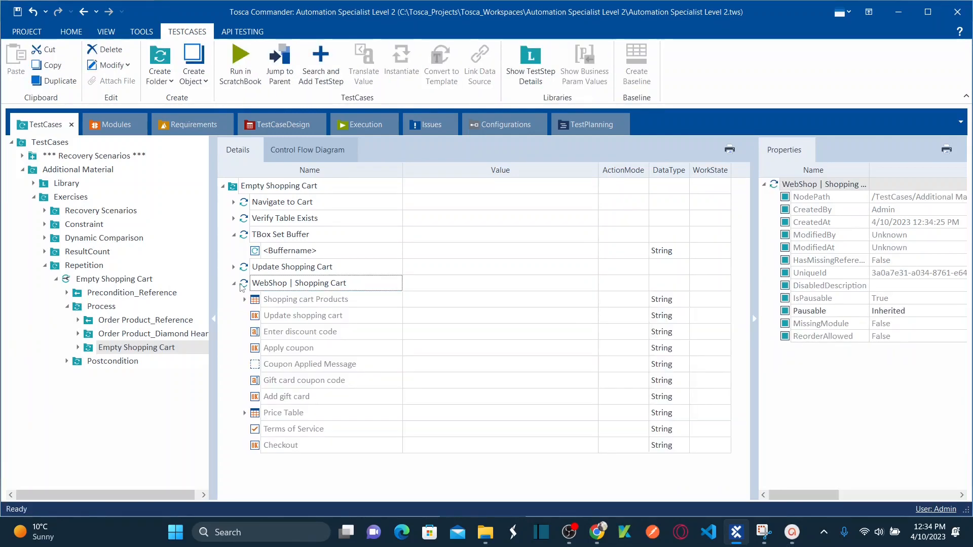
{"action": "left_click_drag", "start_coordinate": [241, 287], "coordinate": [254, 236]}
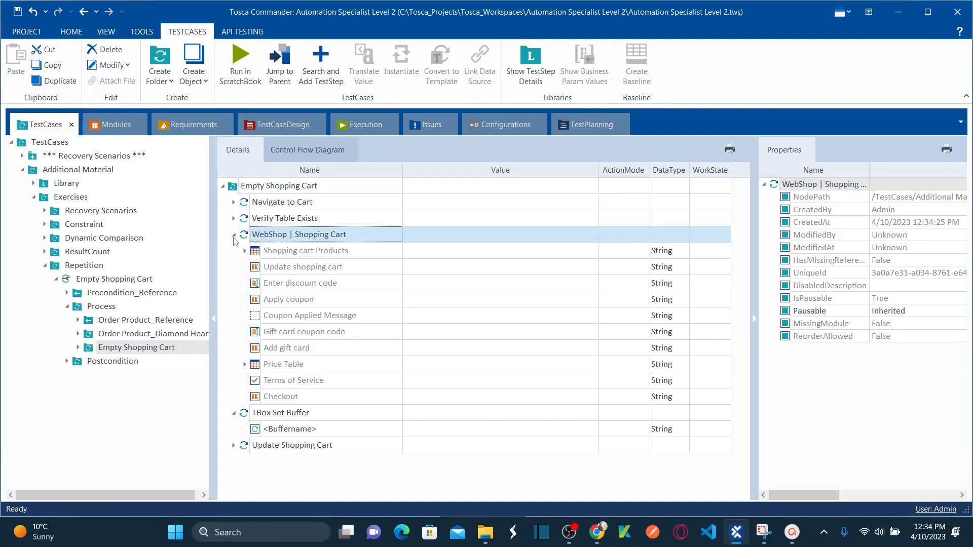
Step: Rename the WebShop | Shopping Cart TestStep as Count Number of Unique Items in Cart and collapse it
{"action": "left_click", "coordinate": [359, 229]}
{"action": "key", "text": "ctrl+shift+Left"}
{"action": "key", "text": "ctrl+shift+Left"}
{"action": "key", "text": "ctrl+shift+Left"}
{"action": "key", "text": "ctrl+shift+Left"}
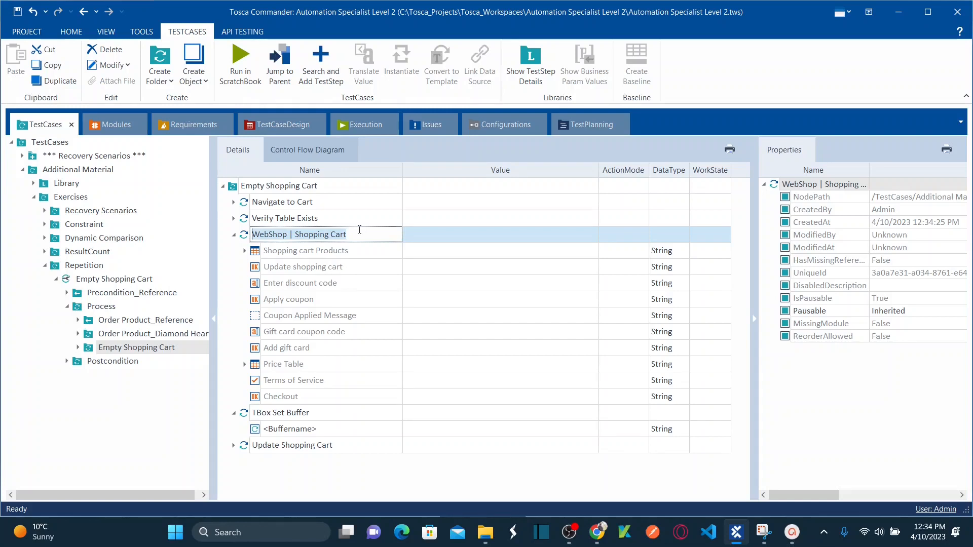
{"action": "type", "text": "Count Number of"}
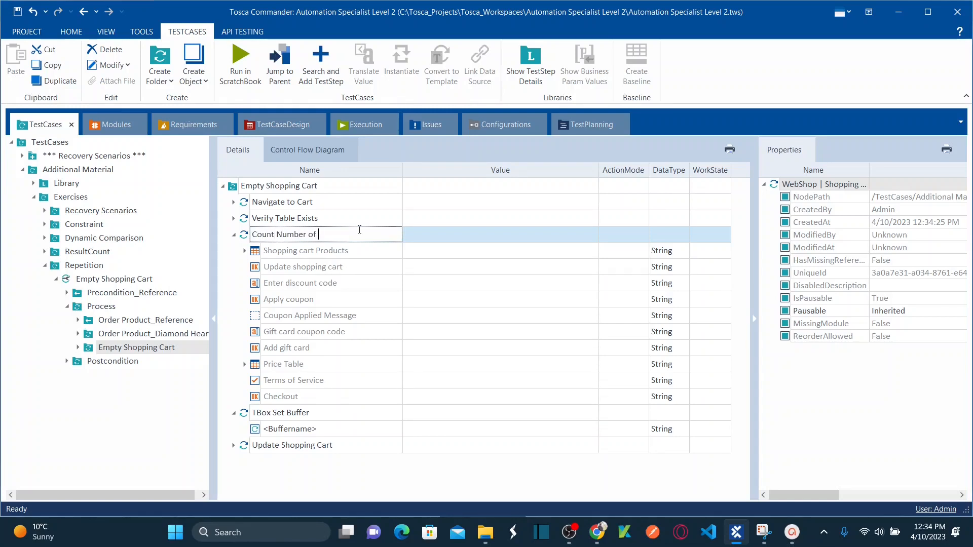
{"action": "type", "text": " Unique"}
{"action": "left_click", "coordinate": [234, 236]}
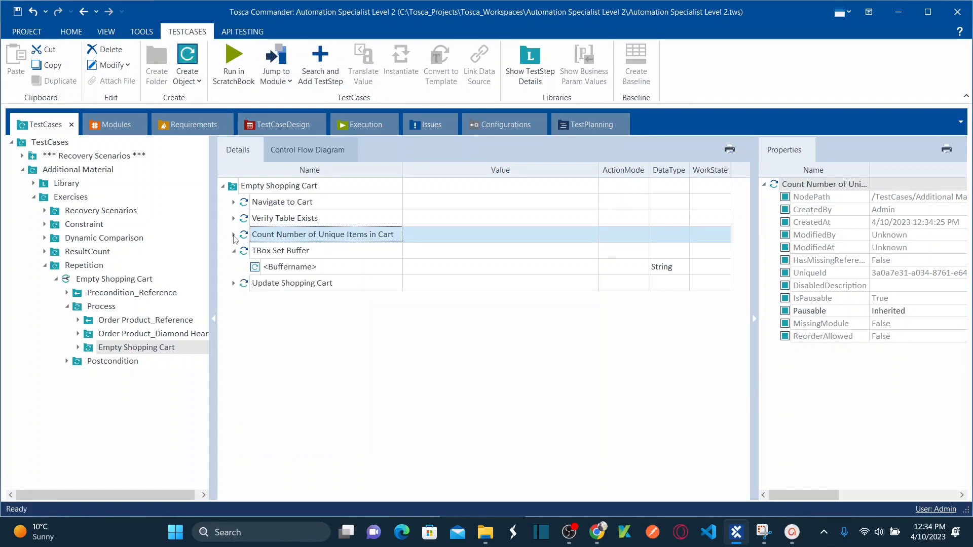
Step: Examine the cart table's header row and product rows on the Demo Web Shop page against the Count Number of Unique Items in Cart attributes
{"action": "left_click", "coordinate": [234, 235]}
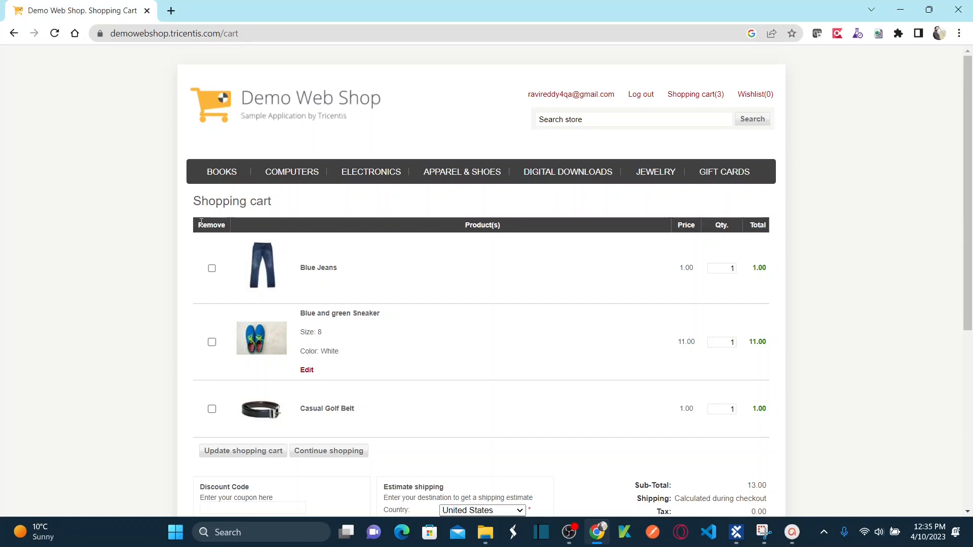
{"action": "left_click_drag", "start_coordinate": [203, 222], "coordinate": [748, 219]}
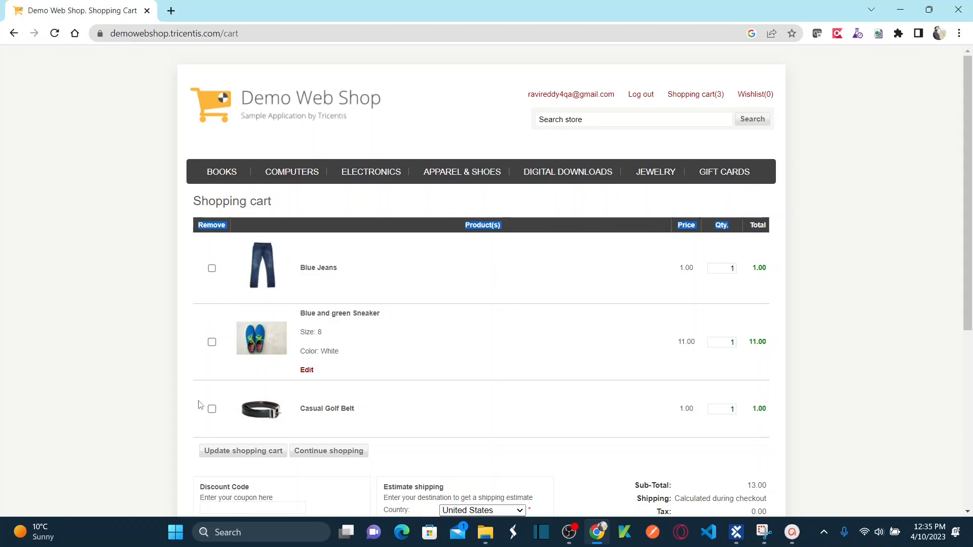
{"action": "left_click", "coordinate": [236, 224]}
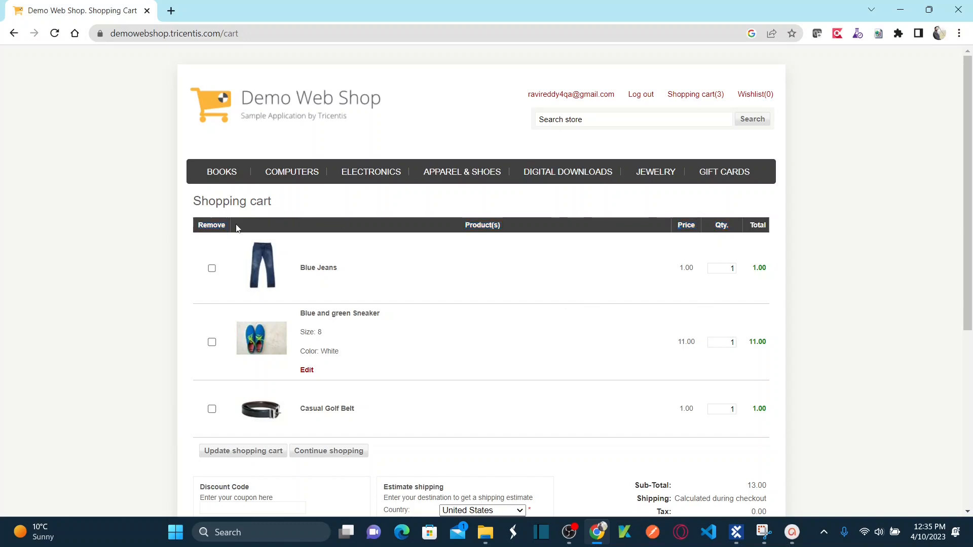
{"action": "left_click_drag", "start_coordinate": [196, 227], "coordinate": [765, 225]}
{"action": "key", "text": "alt+Tab"}
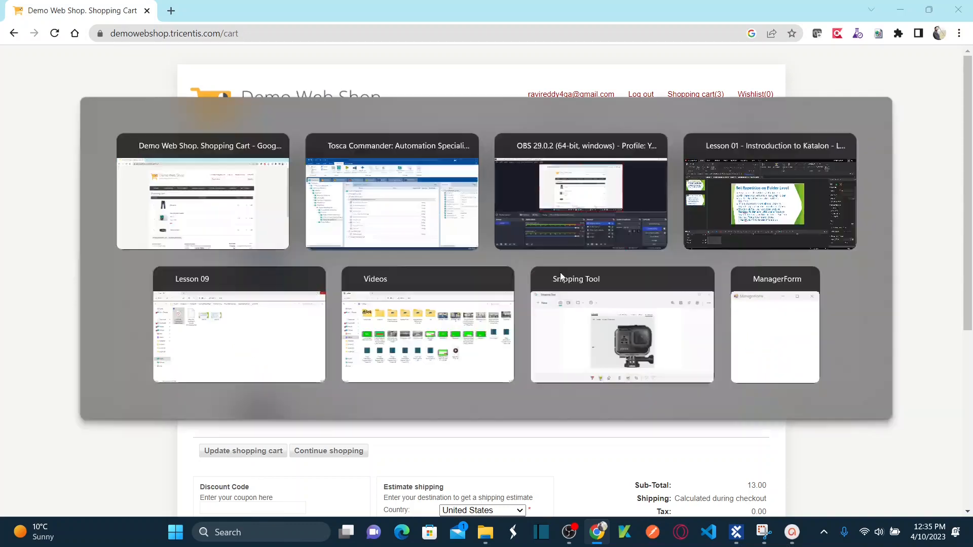
{"action": "key", "text": "alt+Tab"}
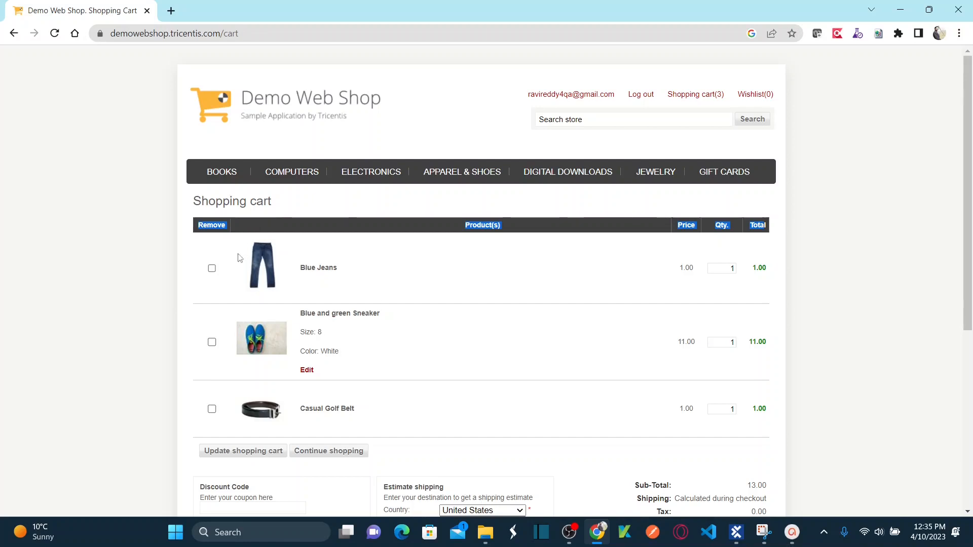
{"action": "key", "text": "alt+Tab"}
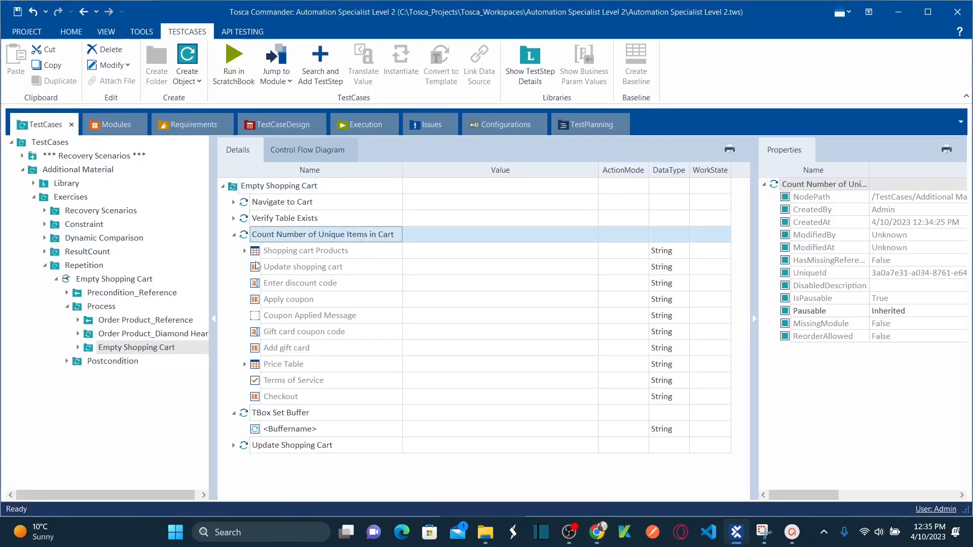
{"action": "left_click", "coordinate": [232, 235]}
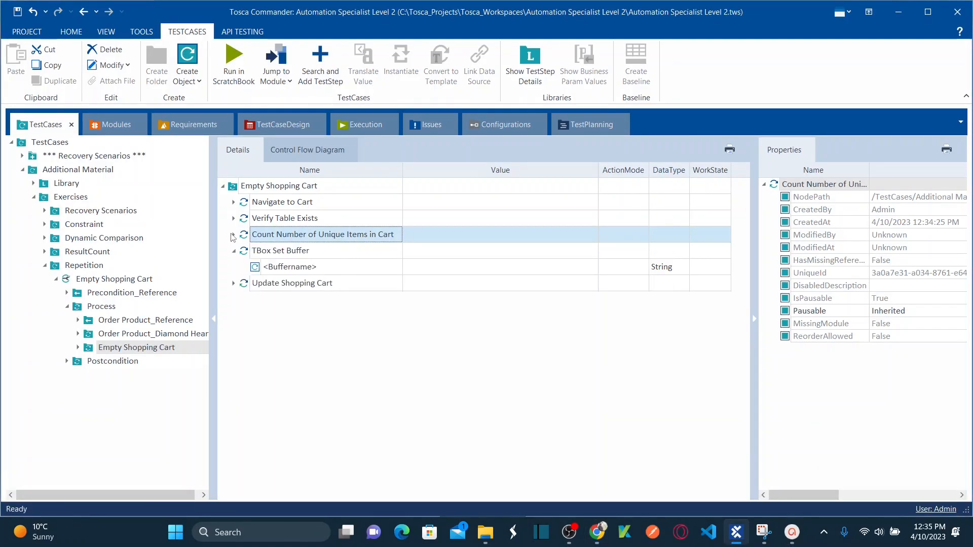
Step: Rename the TBox Set Buffer TestStep as Calculate Items in Cart without Header and collapse it
{"action": "left_click", "coordinate": [319, 249]}
{"action": "left_click", "coordinate": [319, 248]}
{"action": "key", "text": "ctrl+shift+Left"}
{"action": "key", "text": "ctrl+shift+Left"}
{"action": "key", "text": "ctrl+shift+Left"}
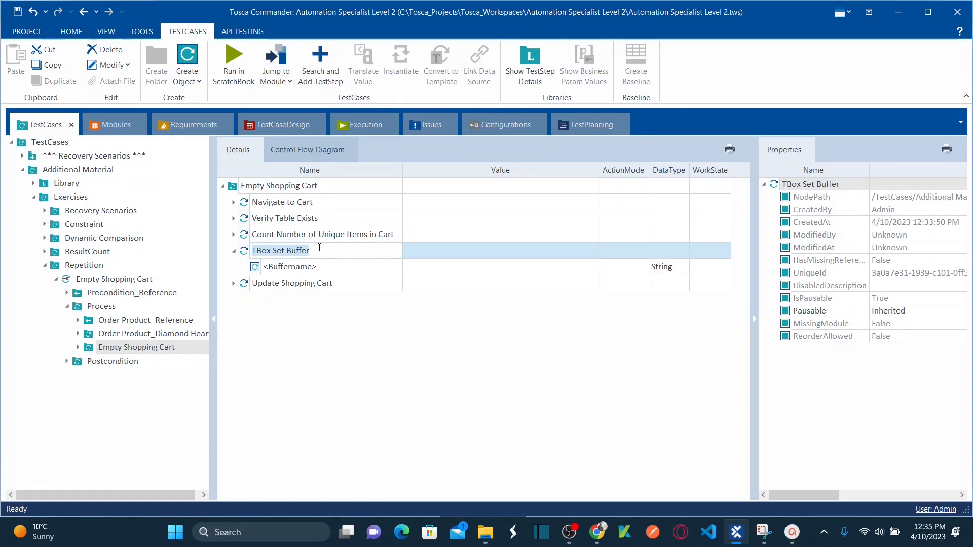
{"action": "type", "text": "Calcu"}
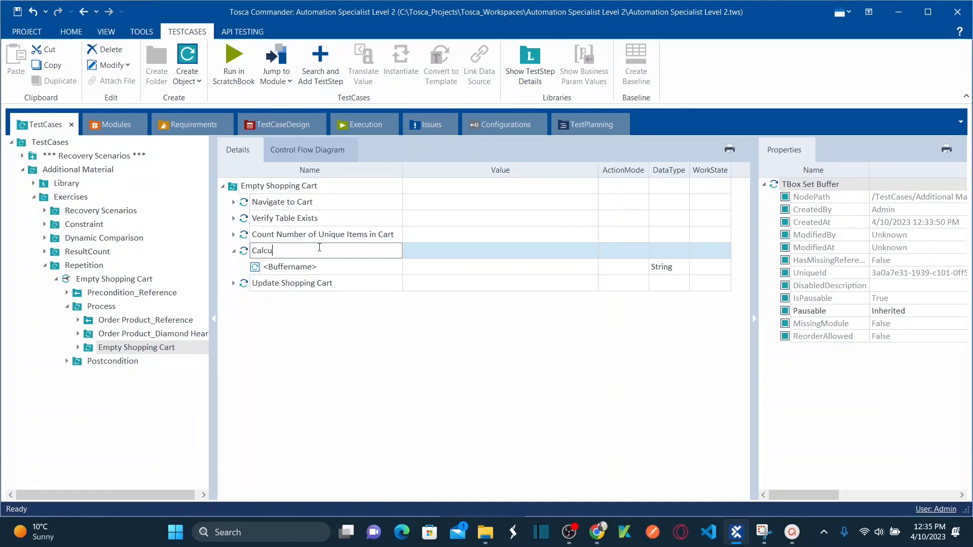
{"action": "type", "text": "late Items in Cart without Header"}
{"action": "key", "text": "BackSpace"}
{"action": "type", "text": "der"}
{"action": "key", "text": "Return"}
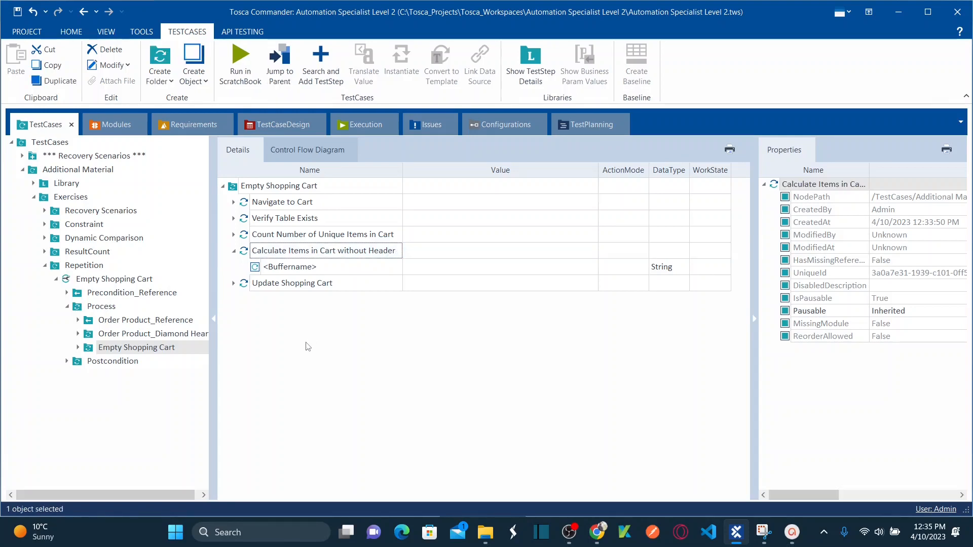
{"action": "left_click", "coordinate": [234, 251]}
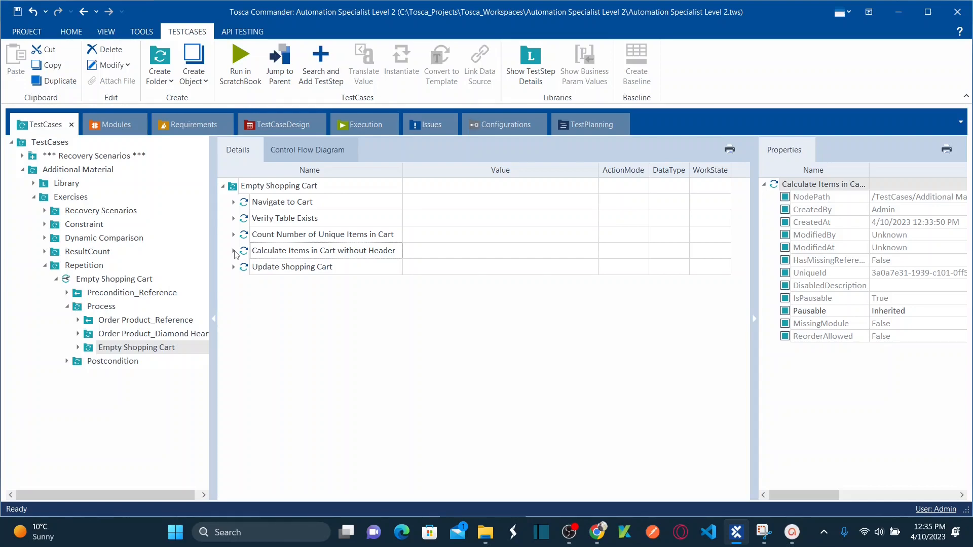
Step: Check the Remove checkboxes on the Demo Web Shop cart page and create a folder named Select Remove inside Empty Shopping Cart
{"action": "key", "text": "alt+Tab"}
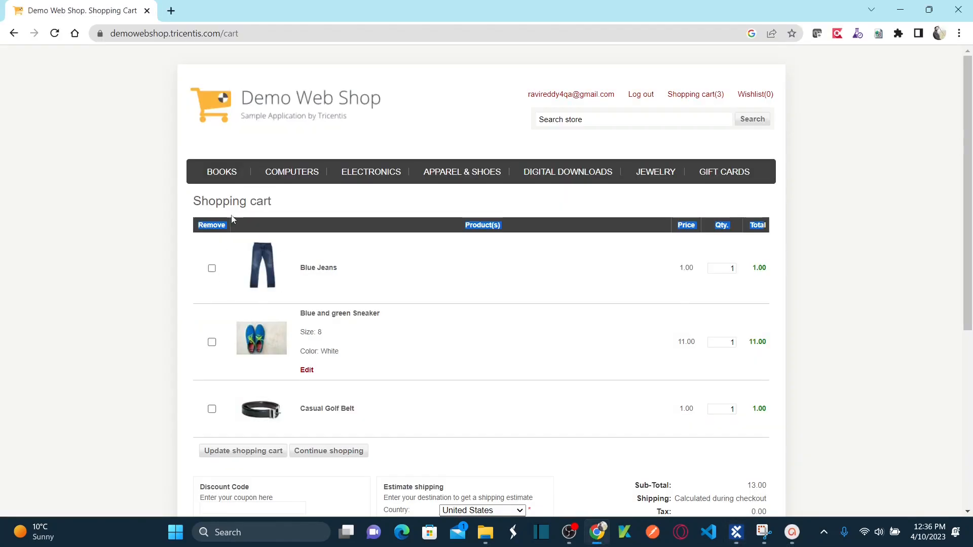
{"action": "left_click", "coordinate": [214, 301]}
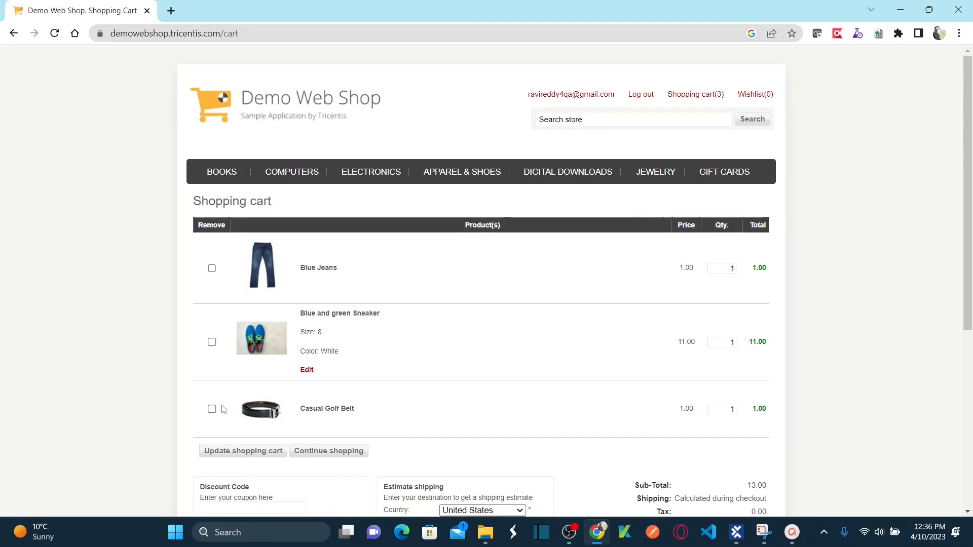
{"action": "key", "text": "alt+Tab"}
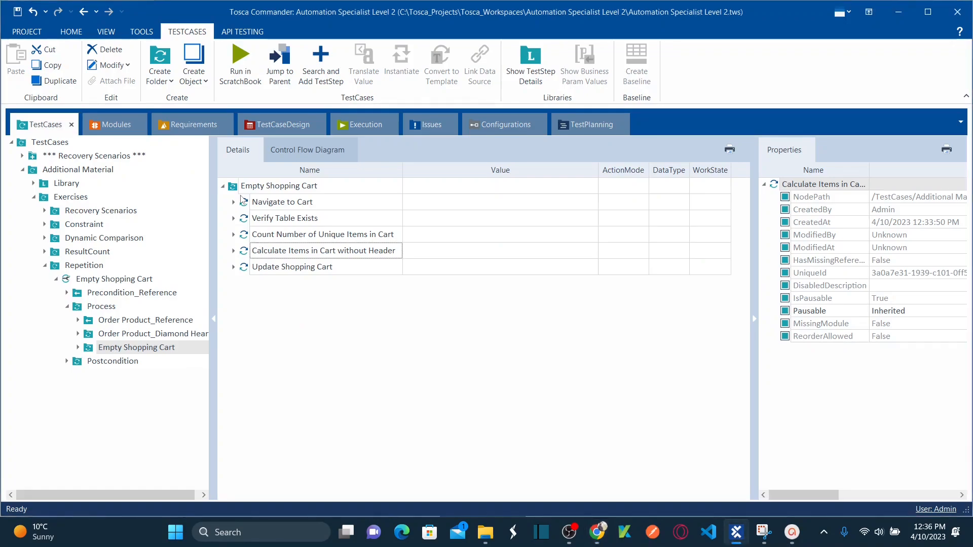
{"action": "left_click", "coordinate": [242, 190]}
{"action": "right_click", "coordinate": [243, 190]}
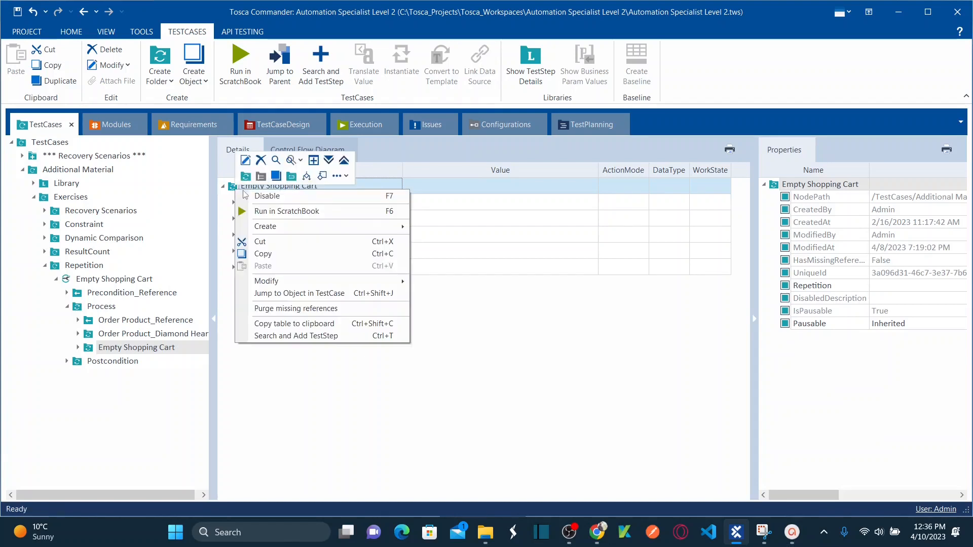
{"action": "left_click", "coordinate": [246, 177]}
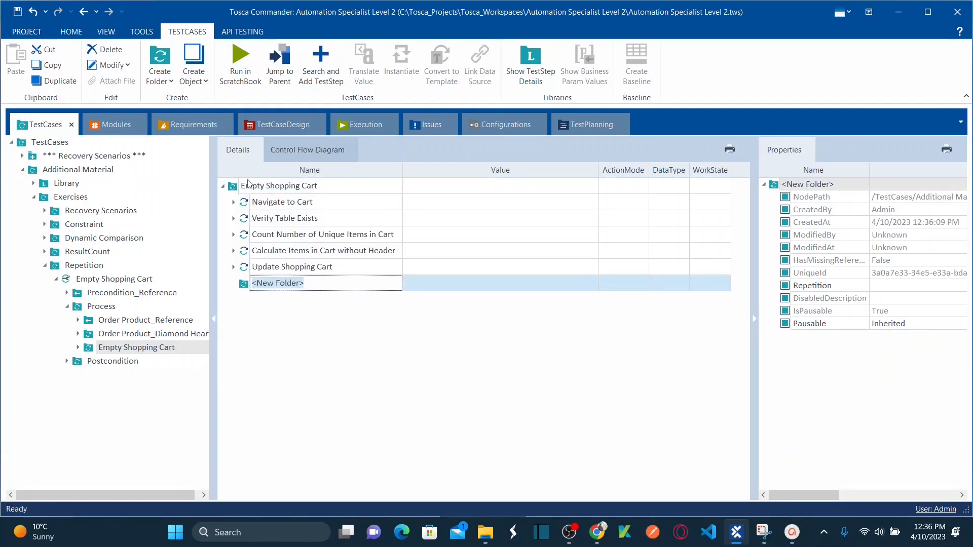
{"action": "type", "text": "Select Remove"}
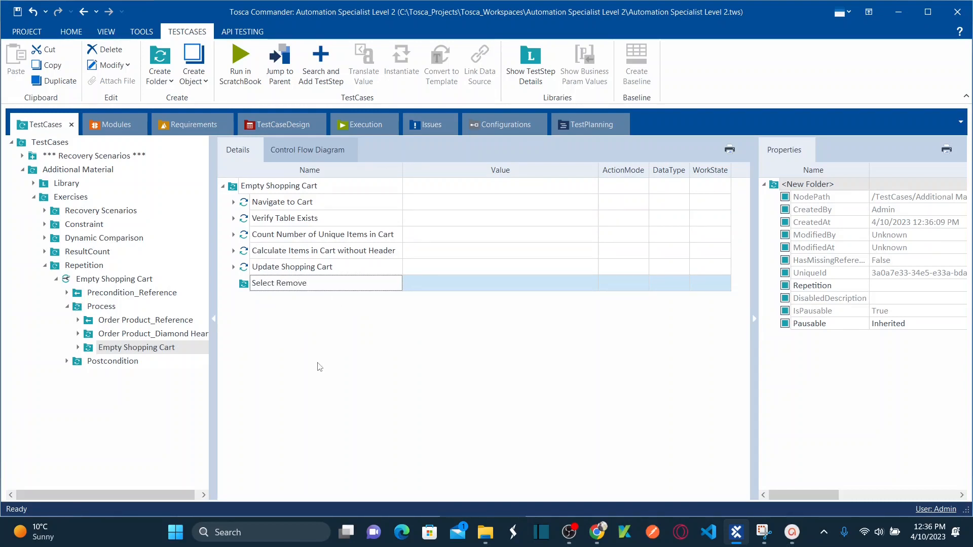
{"action": "key", "text": "Return"}
Step: Move the Select Remove folder directly before the Update Shopping Cart TestStep
{"action": "key", "text": "alt+Tab"}
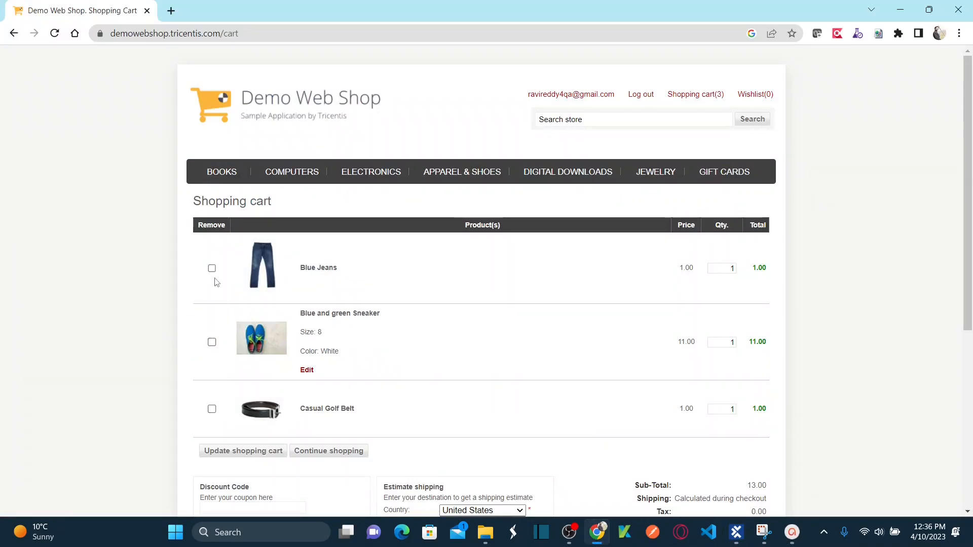
{"action": "key", "text": "alt+Tab"}
{"action": "left_click_drag", "start_coordinate": [248, 284], "coordinate": [247, 274]}
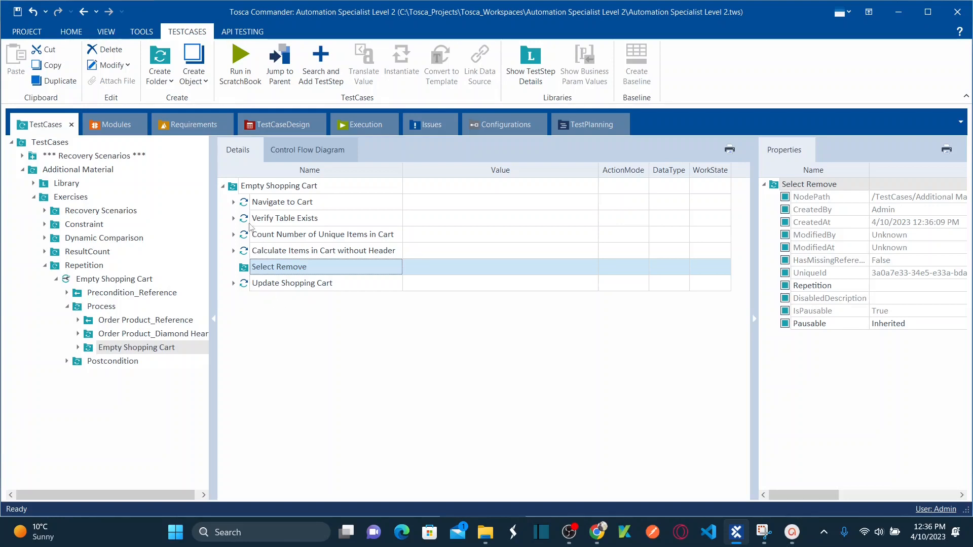
Step: Under Verify Table Exists, set the value of Shopping cart Products to .Exists==True
{"action": "left_click", "coordinate": [234, 218]}
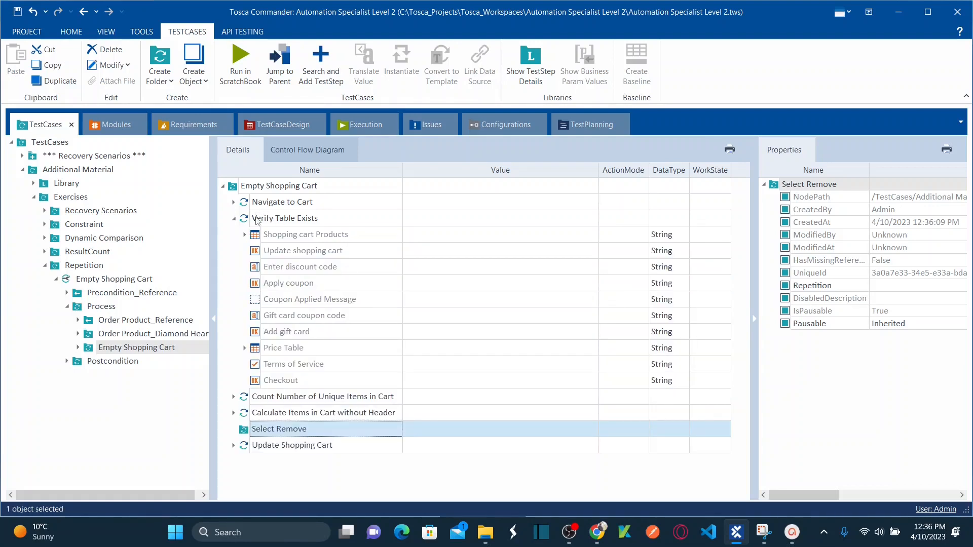
{"action": "left_click", "coordinate": [263, 216]}
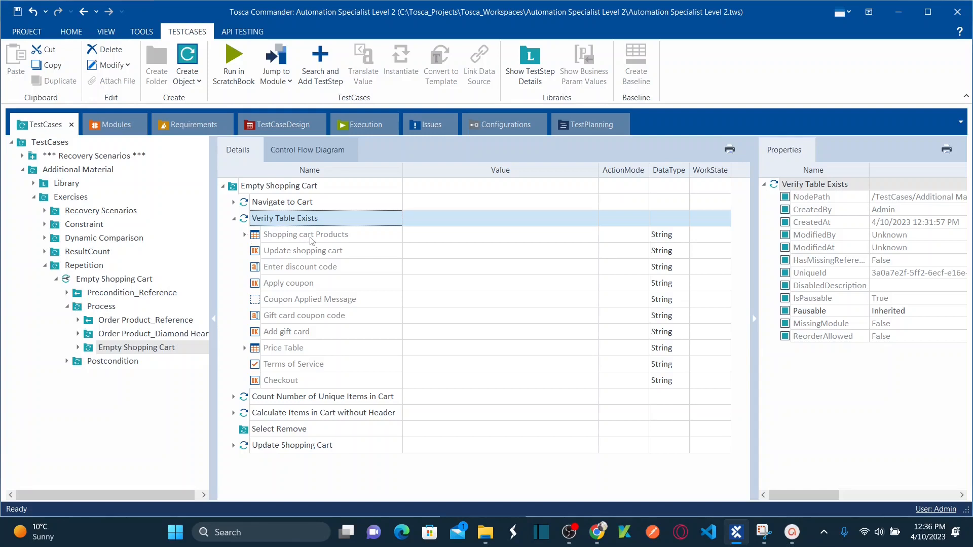
{"action": "left_click", "coordinate": [570, 239]}
{"action": "left_click", "coordinate": [596, 241]}
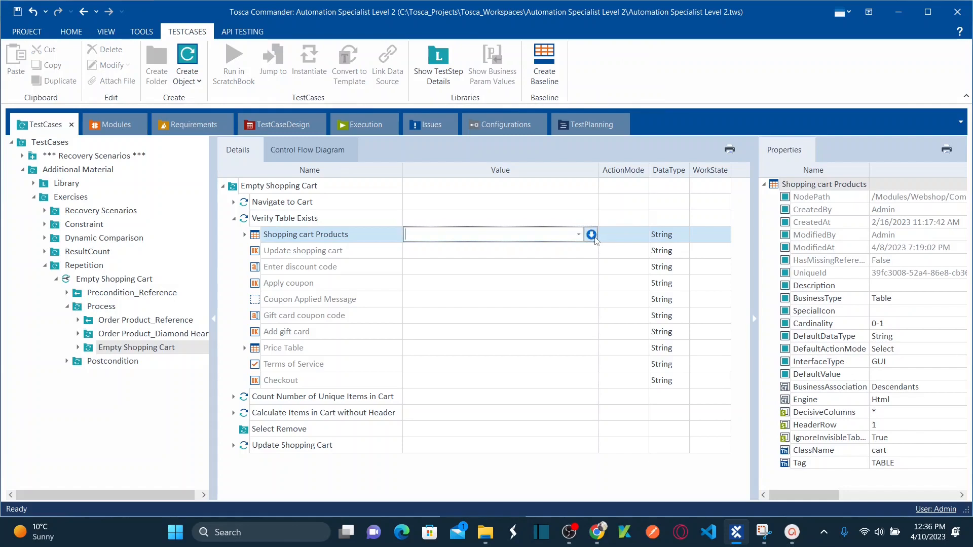
{"action": "left_click", "coordinate": [594, 238]}
{"action": "left_click", "coordinate": [474, 251]}
{"action": "left_click", "coordinate": [415, 292]}
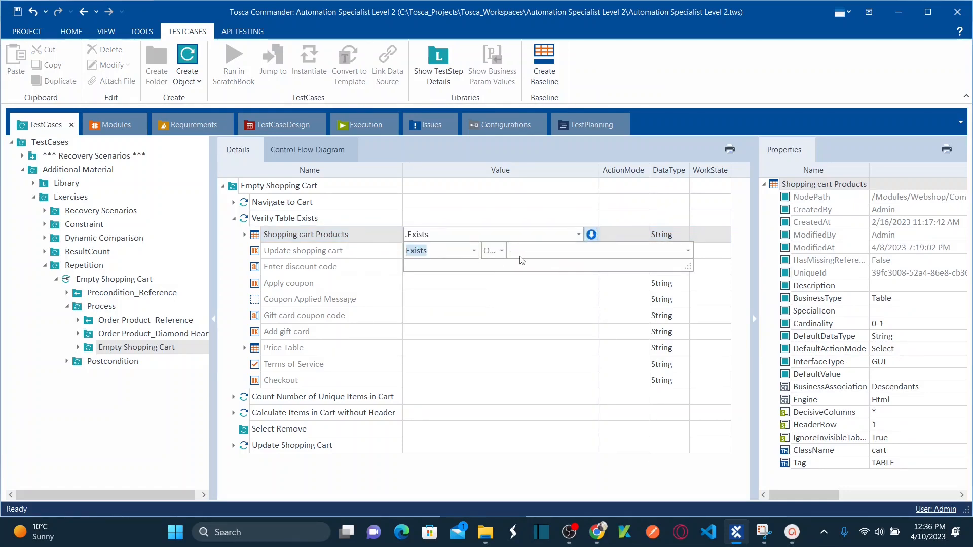
{"action": "left_click", "coordinate": [503, 253]}
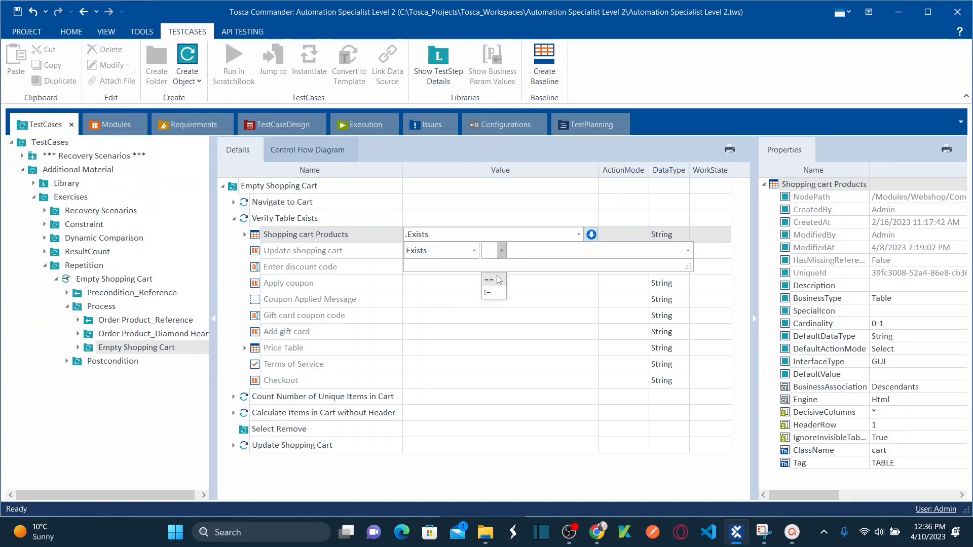
{"action": "left_click", "coordinate": [494, 264]}
{"action": "left_click", "coordinate": [531, 250]}
{"action": "type", "text": "T"}
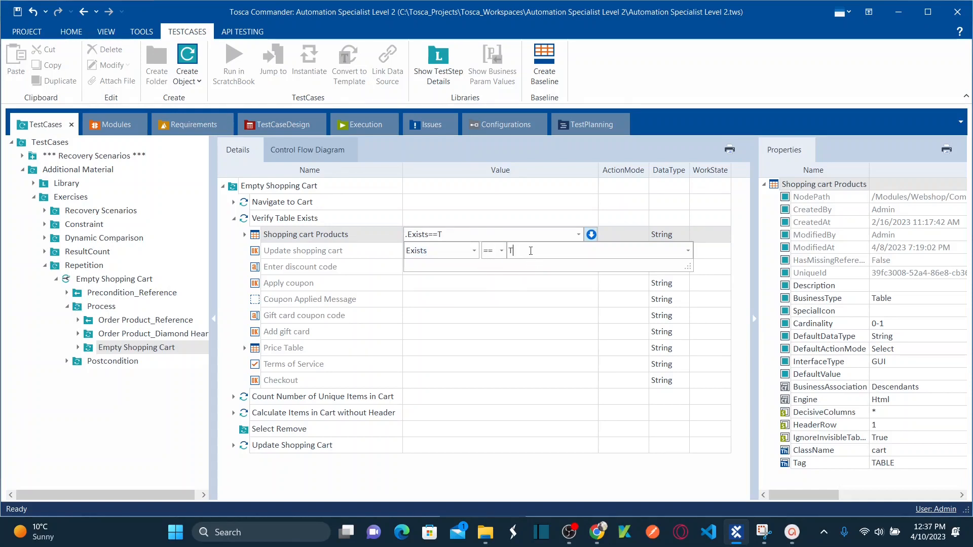
{"action": "type", "text": "rue"}
{"action": "key", "text": "Return"}
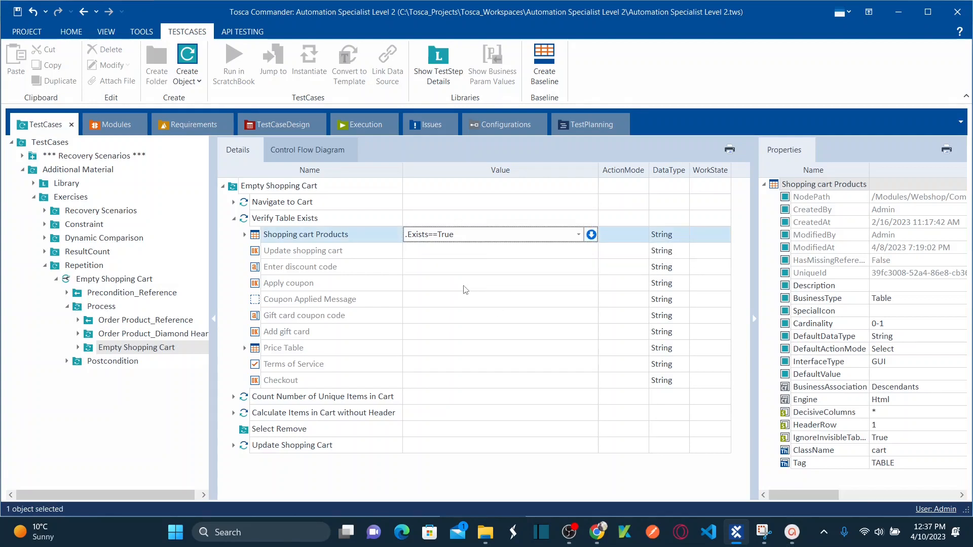
Step: Set the ActionMode of Shopping cart Products under Verify Table Exists to Verify and collapse that TestStep
{"action": "left_click", "coordinate": [466, 289]}
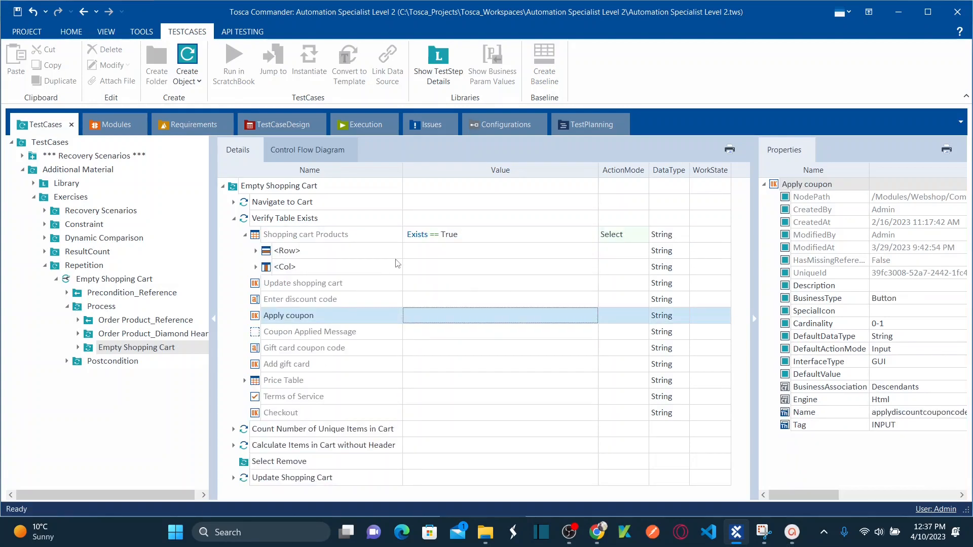
{"action": "left_click", "coordinate": [645, 236]}
{"action": "left_click", "coordinate": [644, 236]}
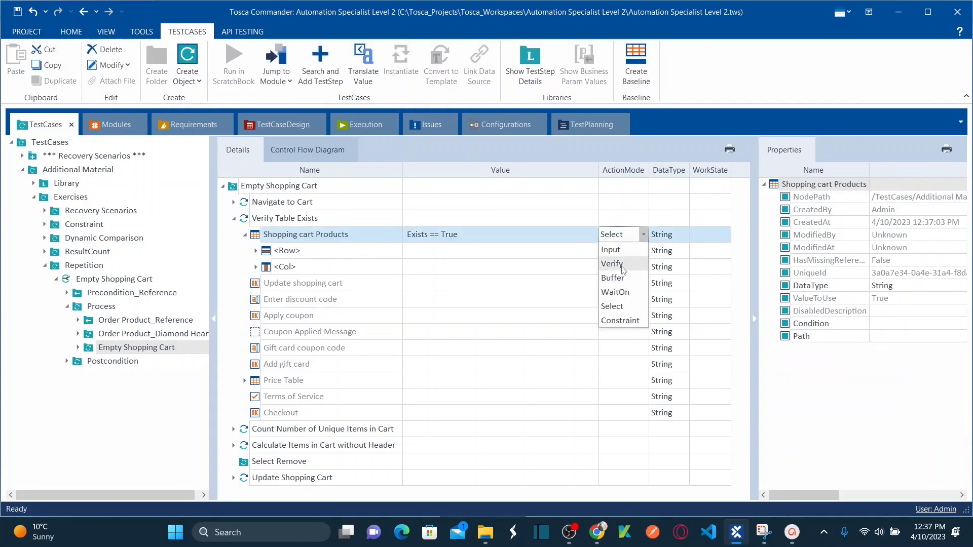
{"action": "left_click", "coordinate": [620, 261]}
{"action": "left_click", "coordinate": [537, 300]}
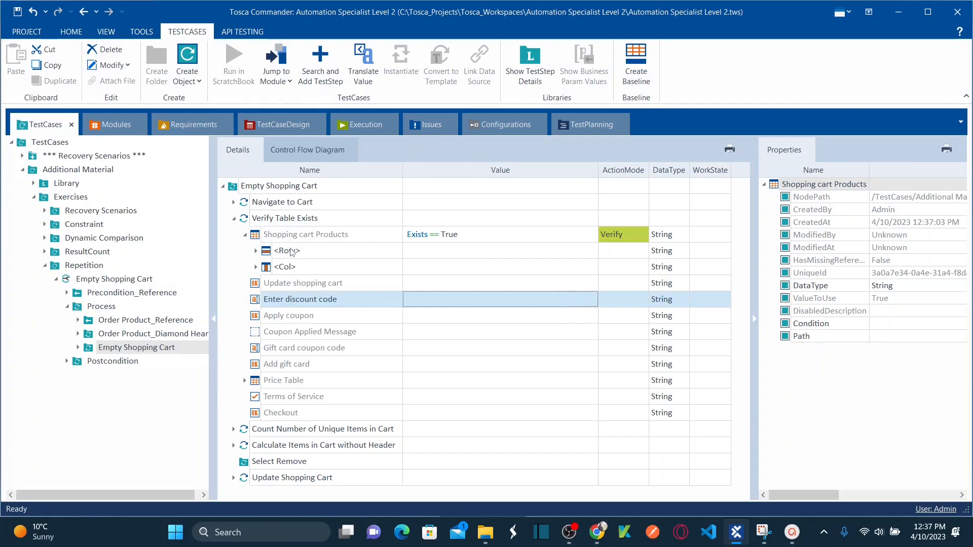
{"action": "left_click", "coordinate": [234, 220]}
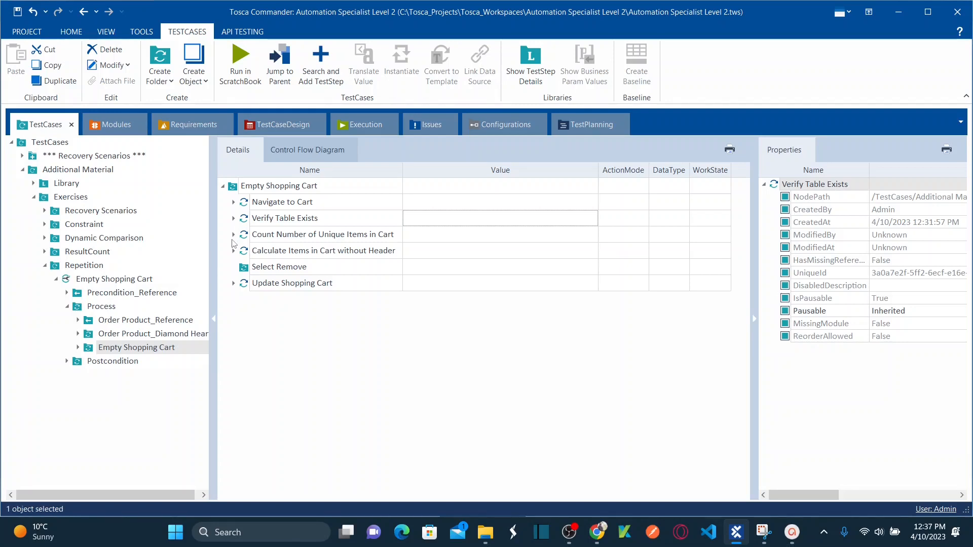
Step: Under Count Number of Unique Items in Cart, set the value of the Shopping cart Products <Row> to .ResultCount==CartItems
{"action": "left_click", "coordinate": [234, 235]}
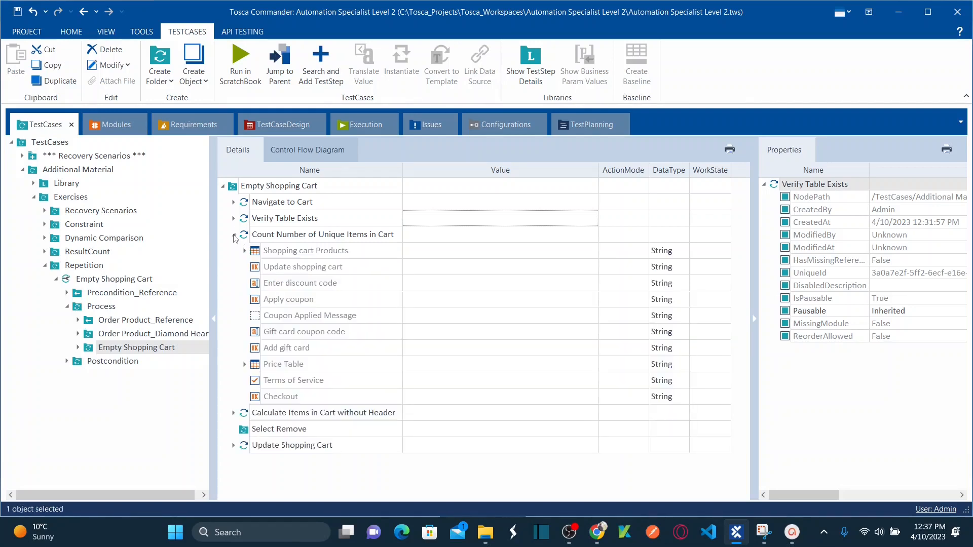
{"action": "left_click", "coordinate": [278, 255]}
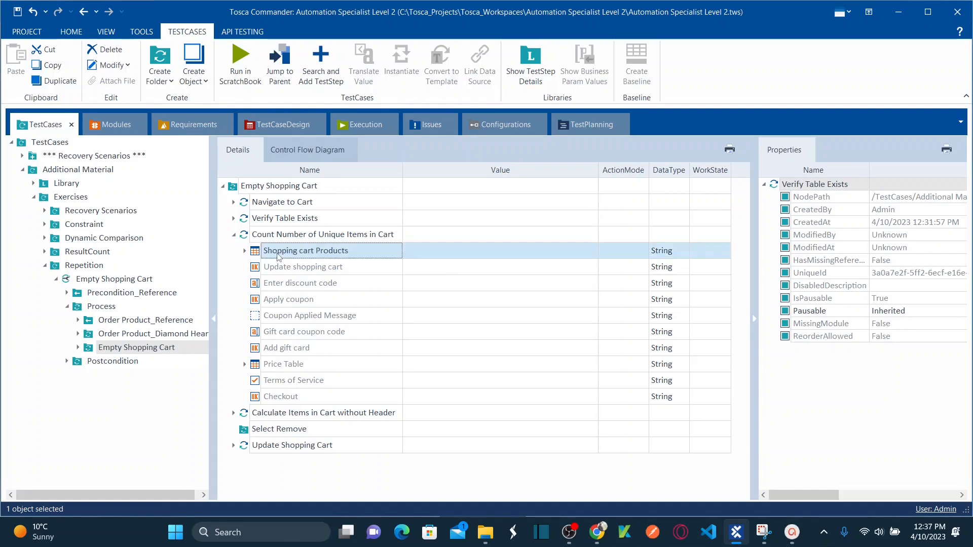
{"action": "left_click", "coordinate": [245, 251]}
{"action": "left_click", "coordinate": [358, 274]}
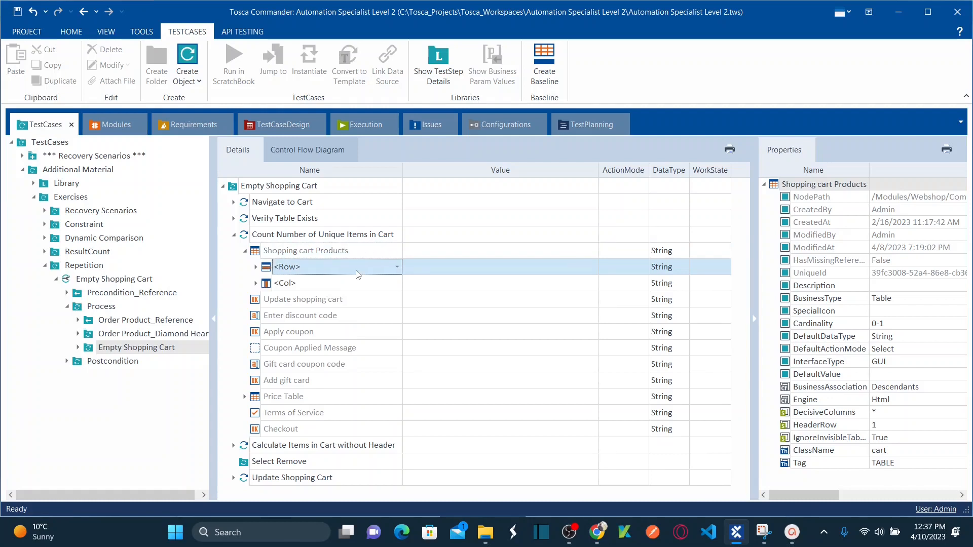
{"action": "left_click", "coordinate": [256, 267]}
{"action": "left_click", "coordinate": [561, 273]}
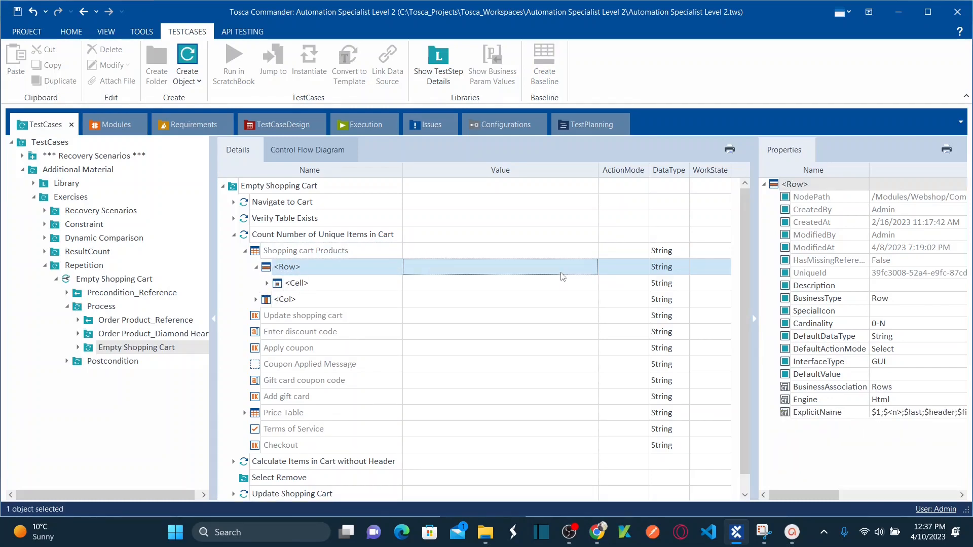
{"action": "left_click", "coordinate": [595, 270]}
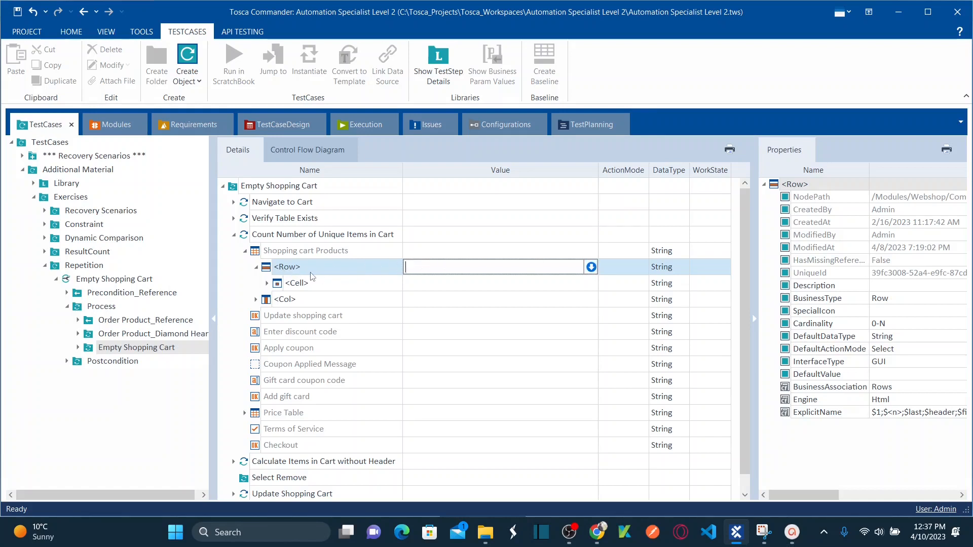
{"action": "left_click", "coordinate": [591, 267]}
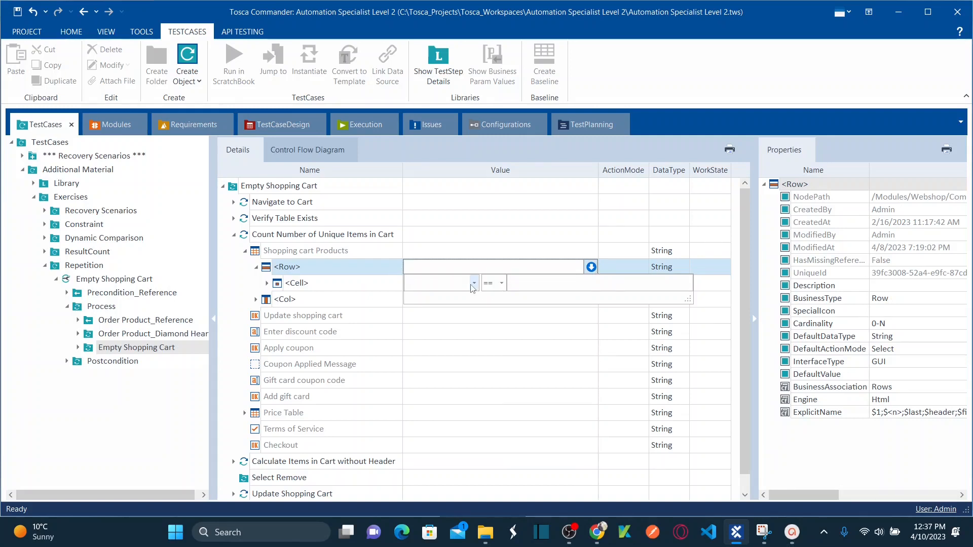
{"action": "type", "text": "ResultCount"}
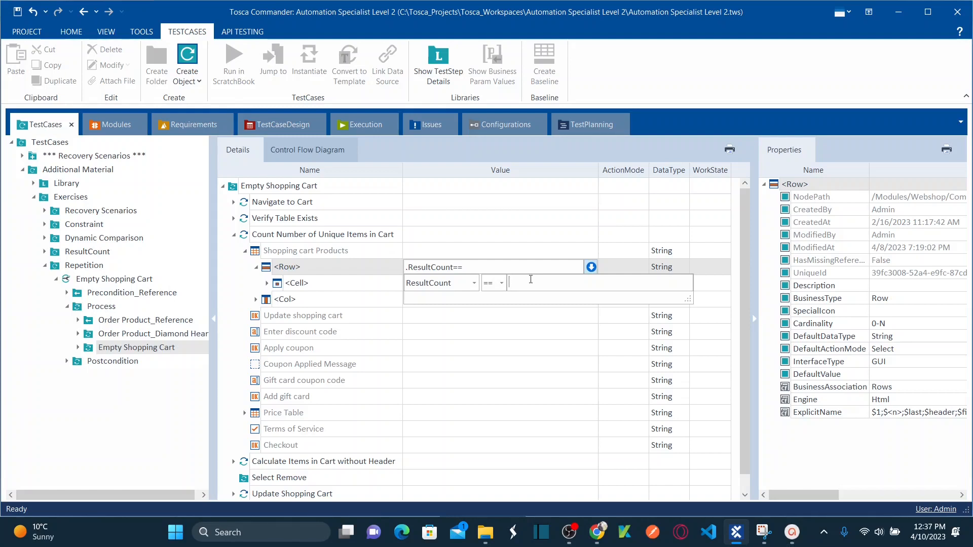
{"action": "type", "text": "Co"}
{"action": "type", "text": "rtItems"}
{"action": "key", "text": "Return"}
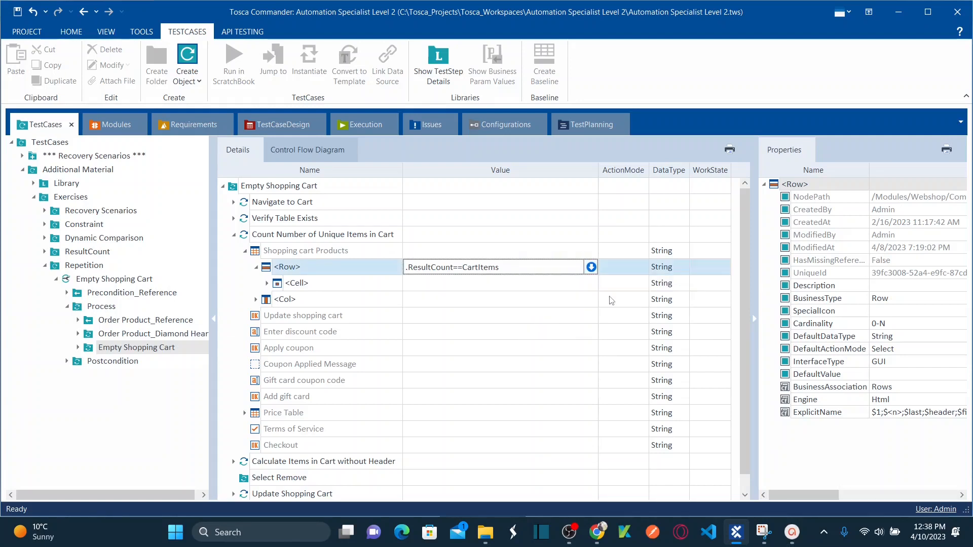
Step: Set the ActionMode of the <Row> holding the ResultCount value to Buffer
{"action": "left_click", "coordinate": [635, 270]}
{"action": "left_click", "coordinate": [644, 267]}
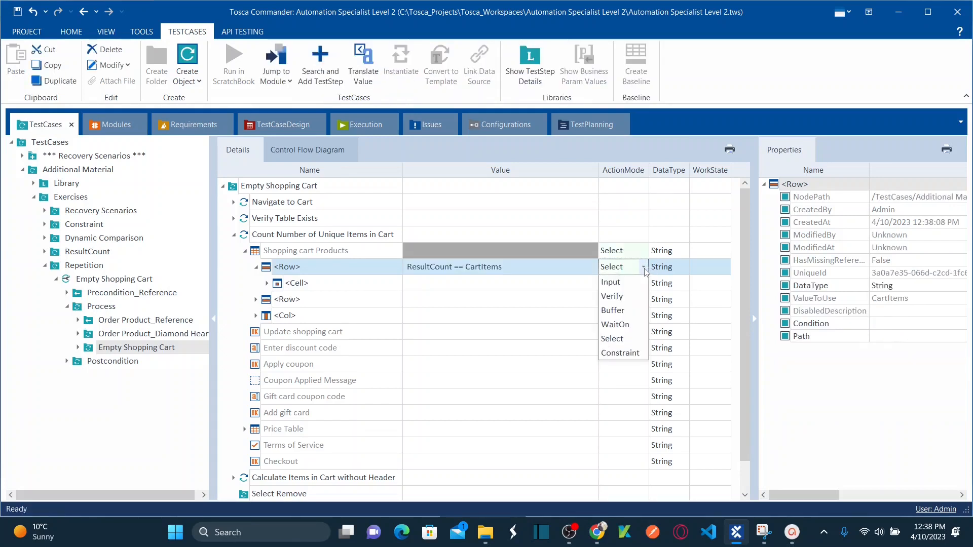
{"action": "left_click", "coordinate": [623, 310]}
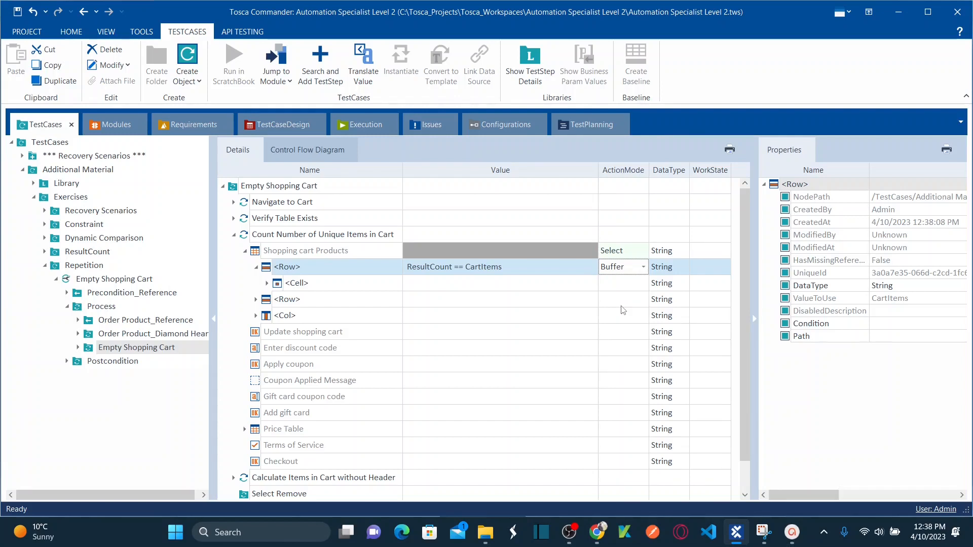
{"action": "left_click", "coordinate": [541, 296]}
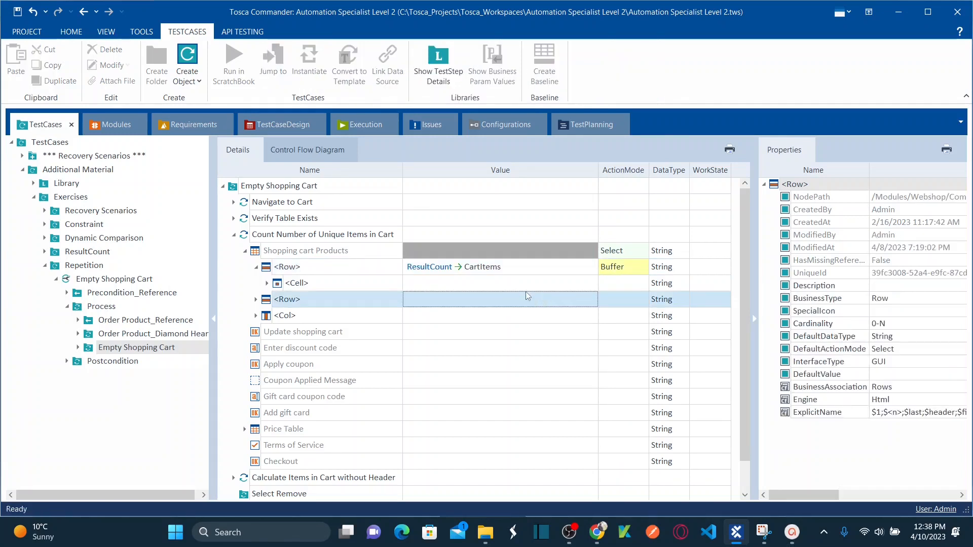
{"action": "left_click", "coordinate": [256, 267]}
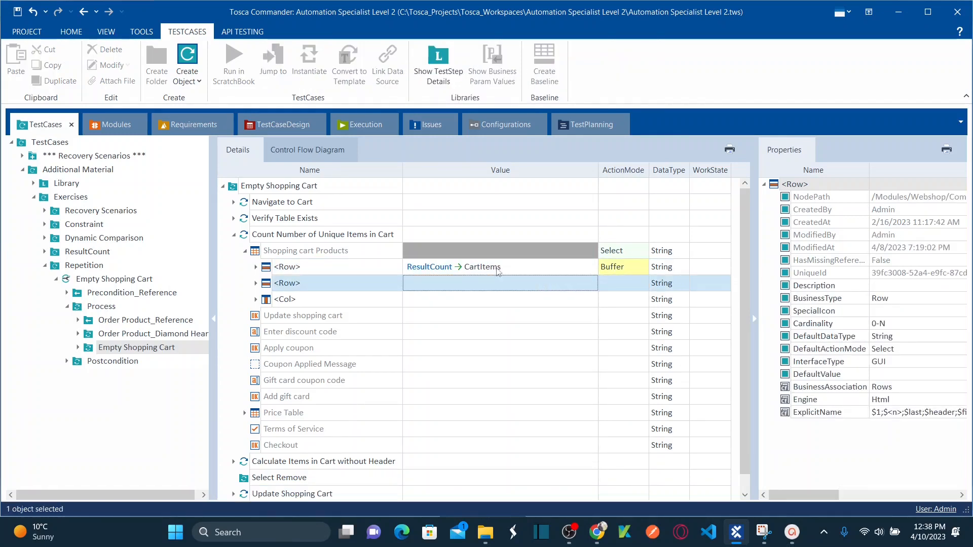
{"action": "left_click", "coordinate": [257, 267]}
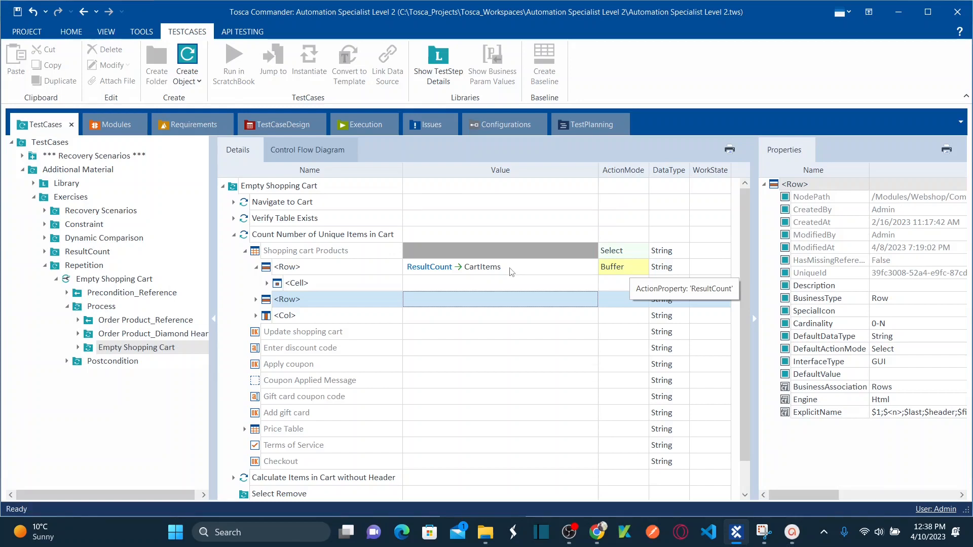
{"action": "left_click", "coordinate": [234, 235]}
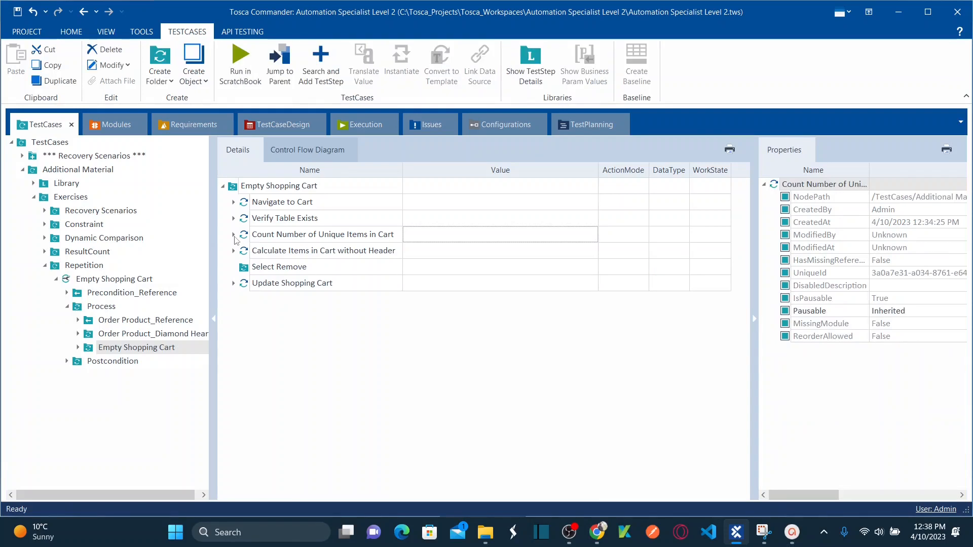
{"action": "left_click", "coordinate": [234, 234]}
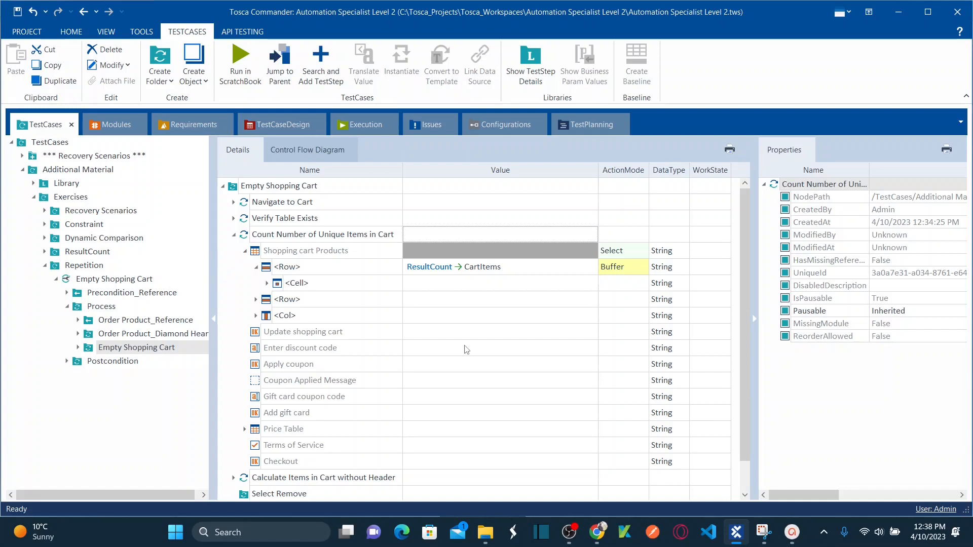
Step: Expand Calculate Items in Cart without Header and name its <Buffername> entry ActualCartNumber
{"action": "left_click_drag", "start_coordinate": [745, 222], "coordinate": [754, 331]}
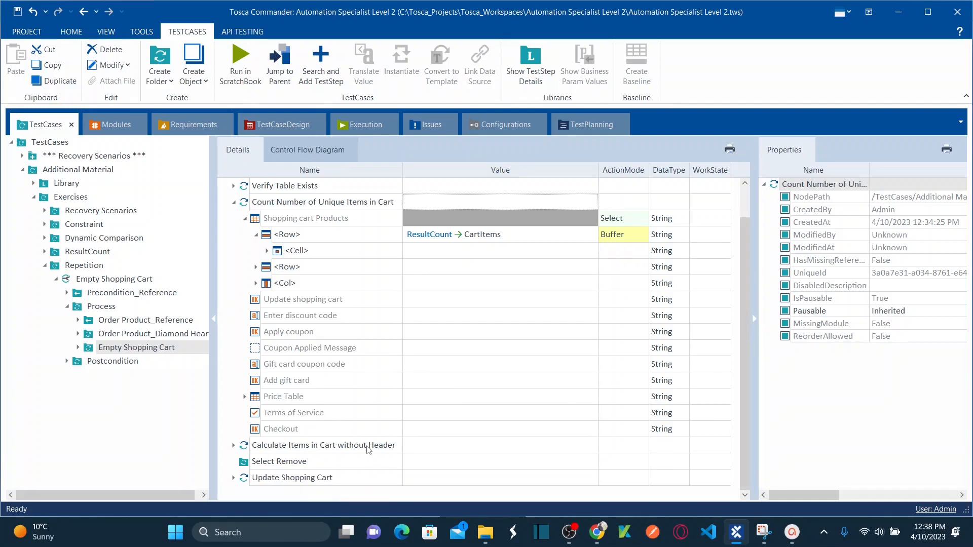
{"action": "left_click", "coordinate": [233, 446]}
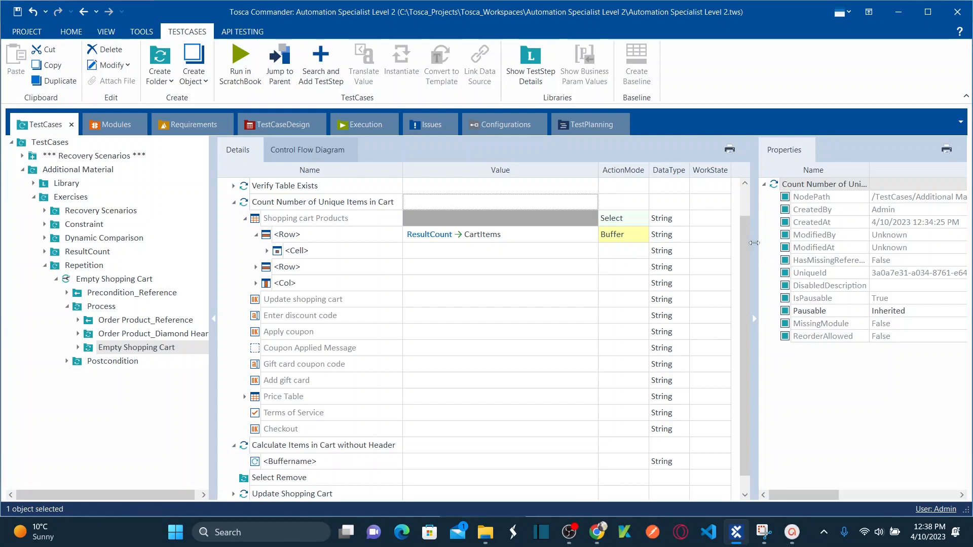
{"action": "scroll", "coordinate": [747, 239], "scroll_direction": "down", "scroll_amount": 1}
{"action": "left_click", "coordinate": [370, 445]}
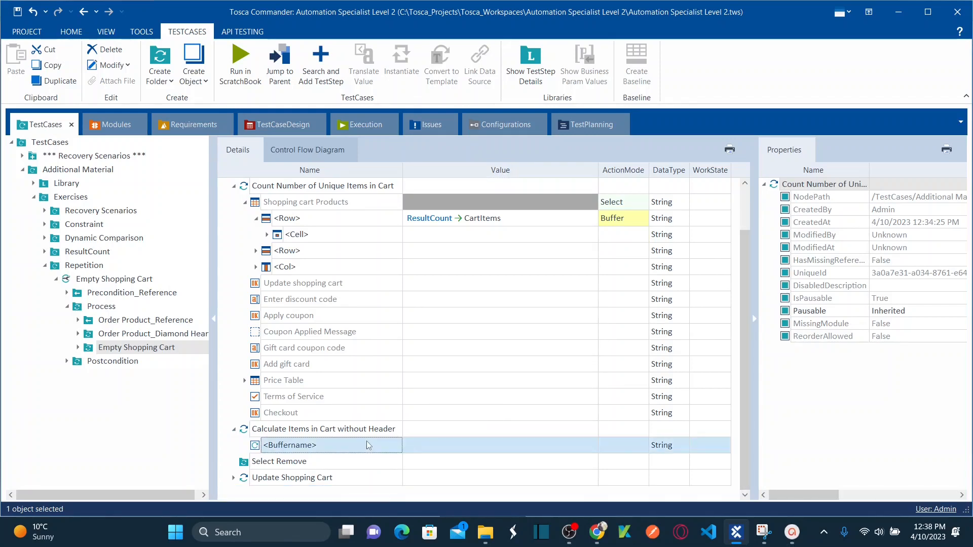
{"action": "left_click", "coordinate": [352, 446]}
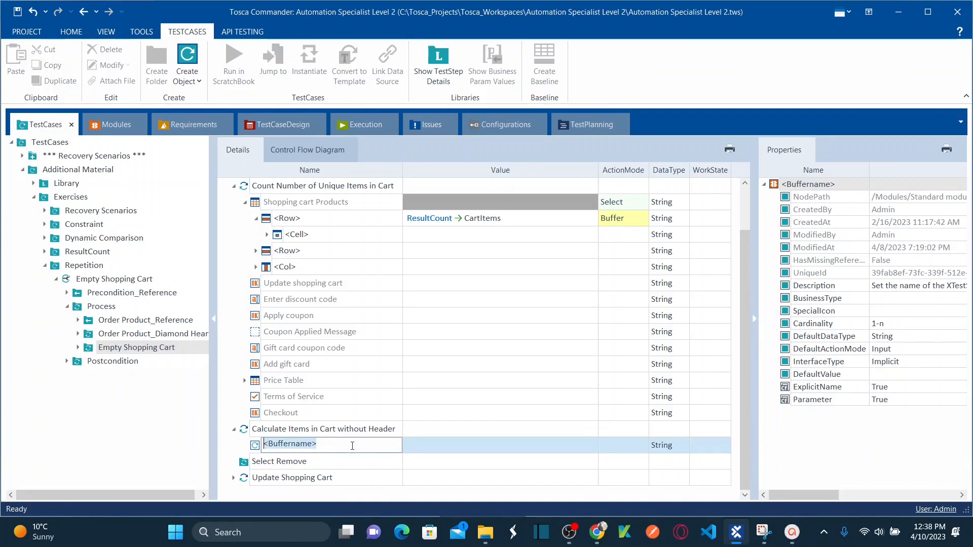
{"action": "type", "text": "ActualC"}
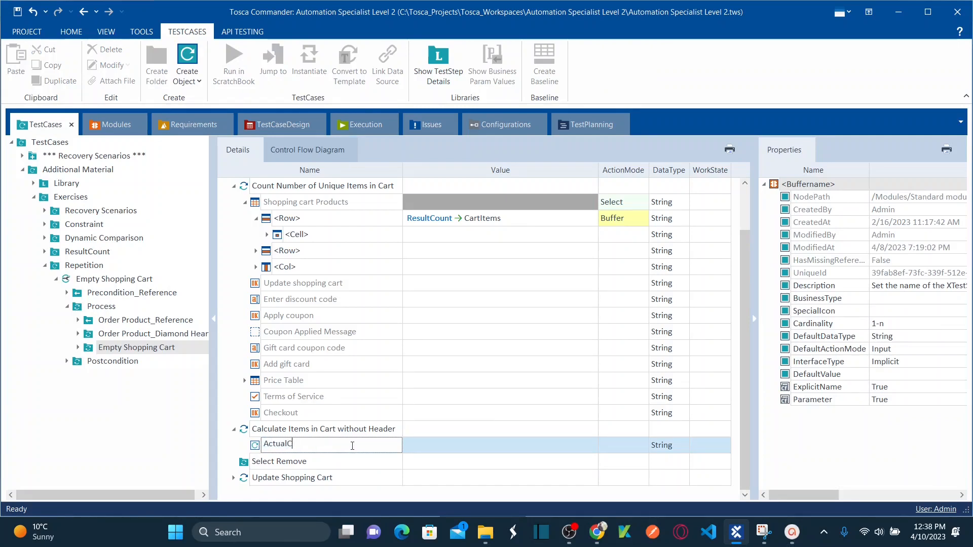
{"action": "type", "text": "artNumber"}
{"action": "left_click", "coordinate": [464, 443]}
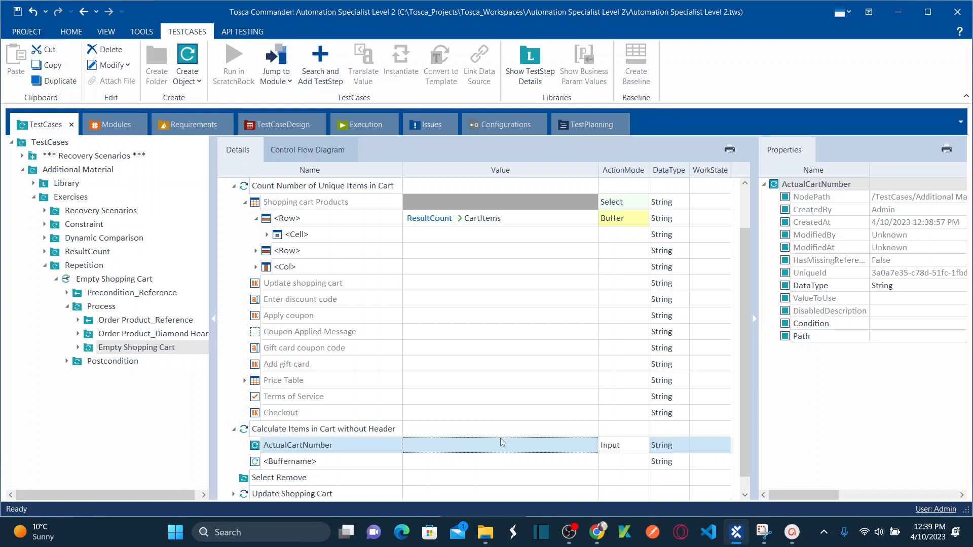
{"action": "left_click", "coordinate": [496, 451]}
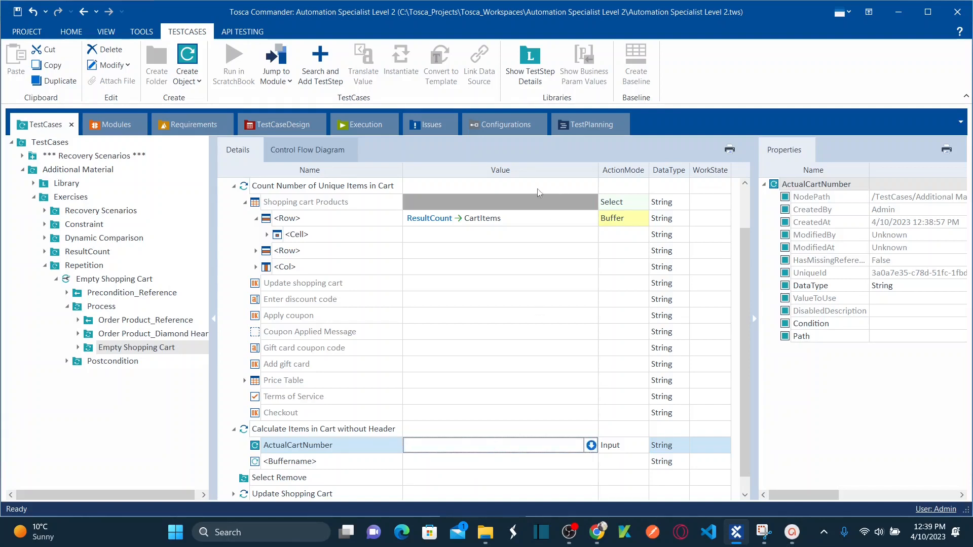
{"action": "left_click", "coordinate": [510, 219]}
{"action": "left_click", "coordinate": [510, 219]}
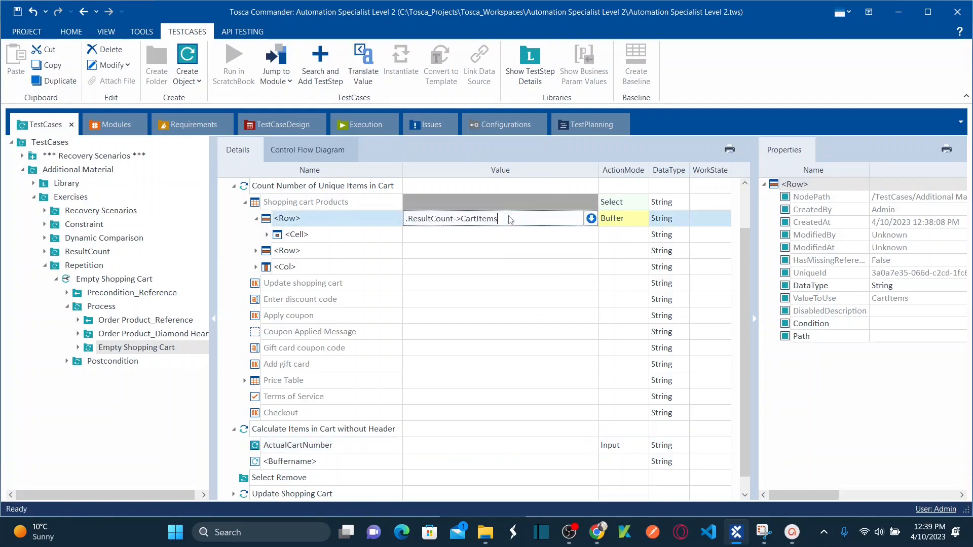
{"action": "key", "text": "ctrl+shift+Left"}
{"action": "key", "text": "ctrl+shift+Left"}
{"action": "key", "text": "shift+Right"}
Step: Set the value of ActualCartNumber under Calculate Items in Cart without Header to {MATH[{B[CartItems]}-1]}
{"action": "left_click", "coordinate": [477, 449]}
{"action": "left_click", "coordinate": [465, 448]}
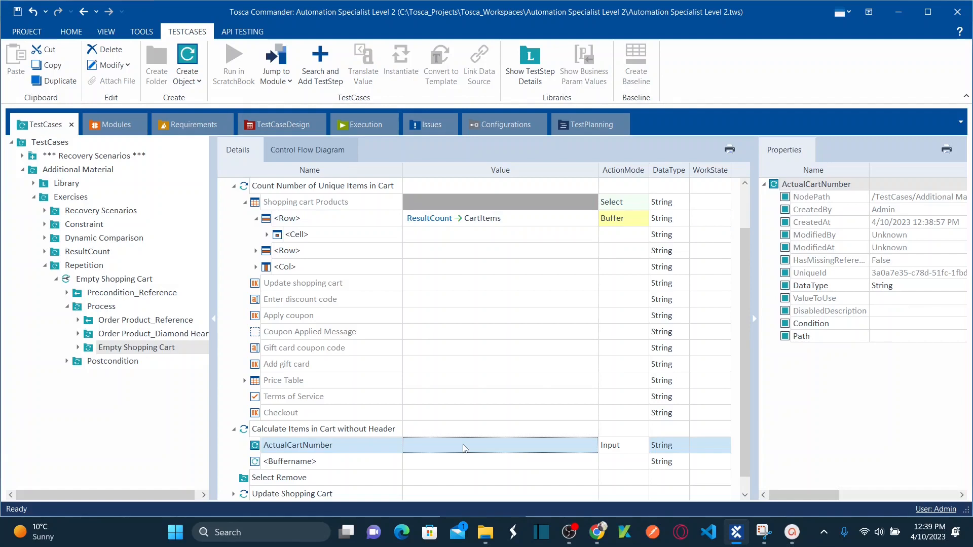
{"action": "left_click", "coordinate": [464, 448]}
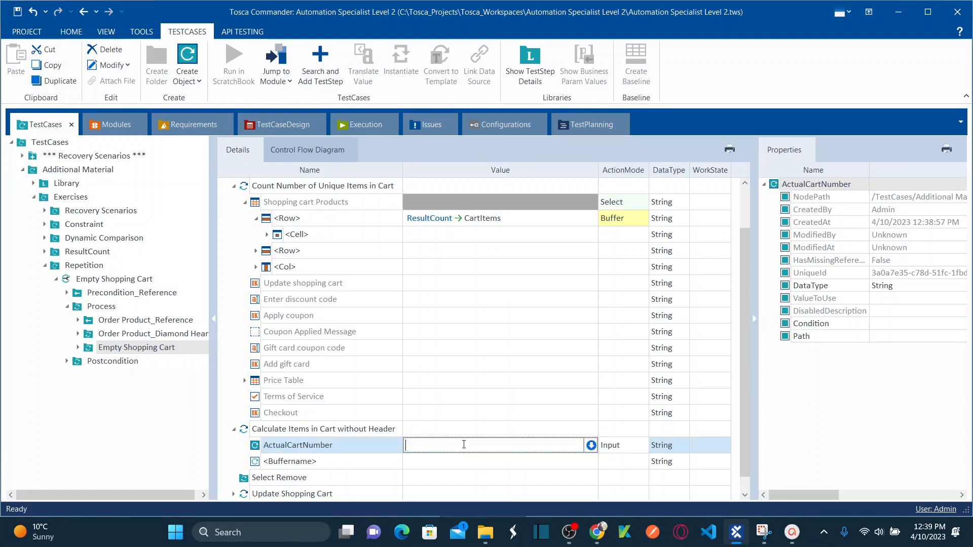
{"action": "type", "text": "{Mat"}
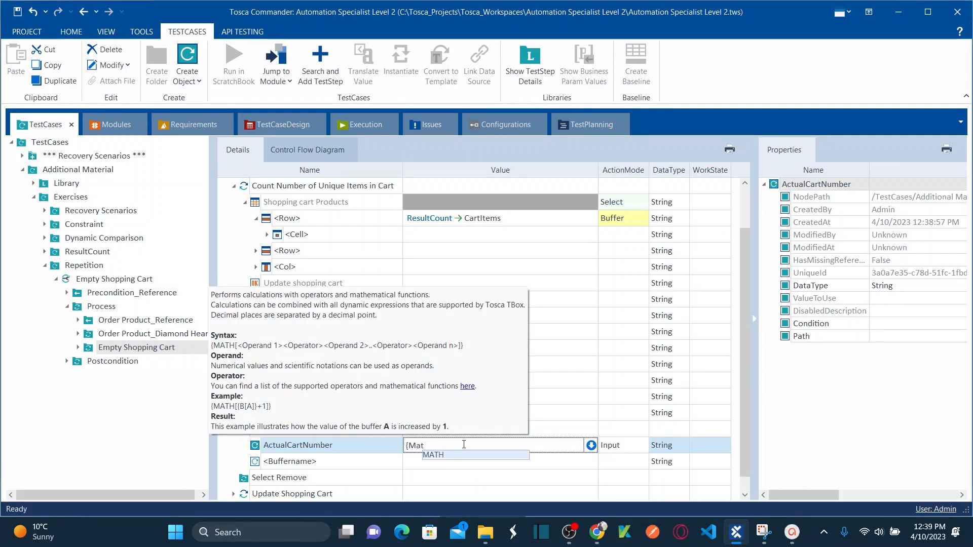
{"action": "key", "text": "Return"}
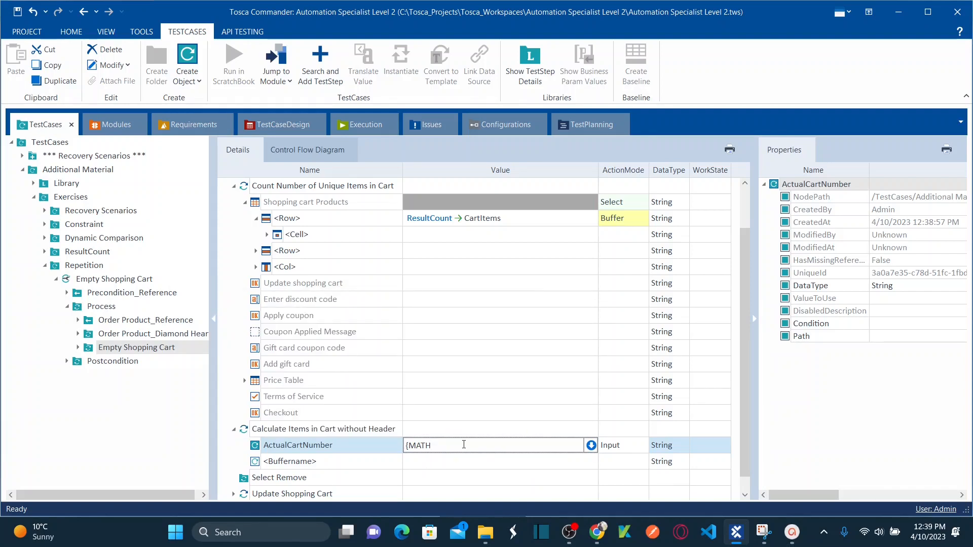
{"action": "type", "text": "["}
{"action": "type", "text": "B"}
{"action": "key", "text": "BackSpace"}
{"action": "type", "text": "{"}
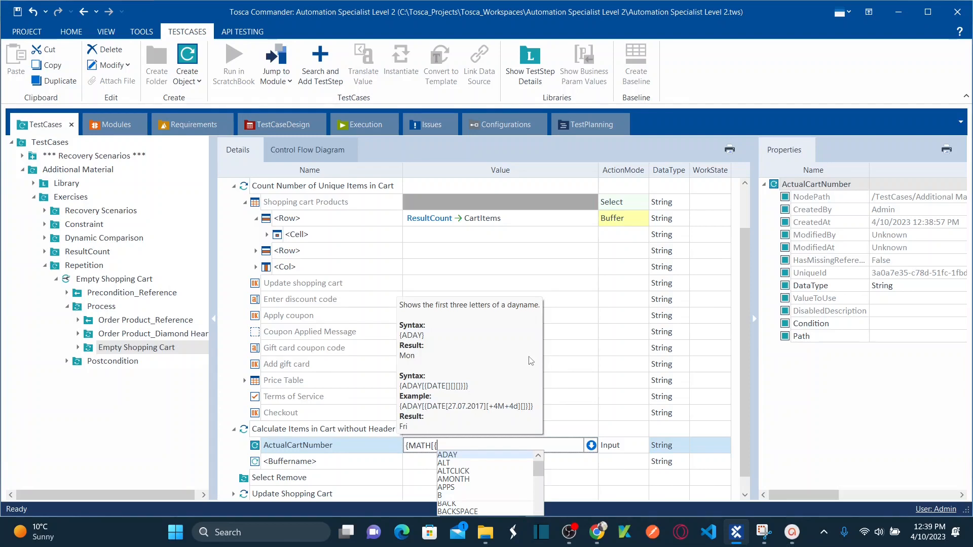
{"action": "type", "text": "B["}
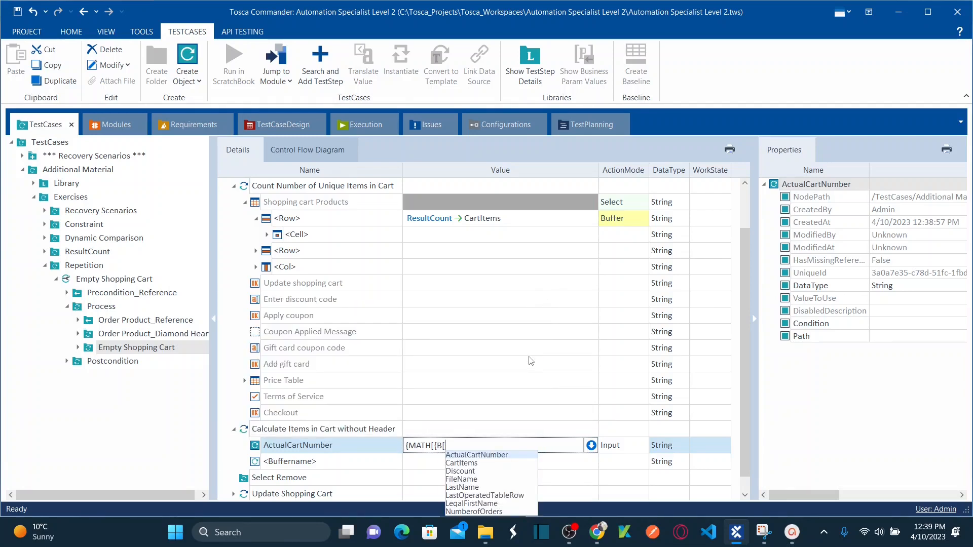
{"action": "type", "text": "Car"}
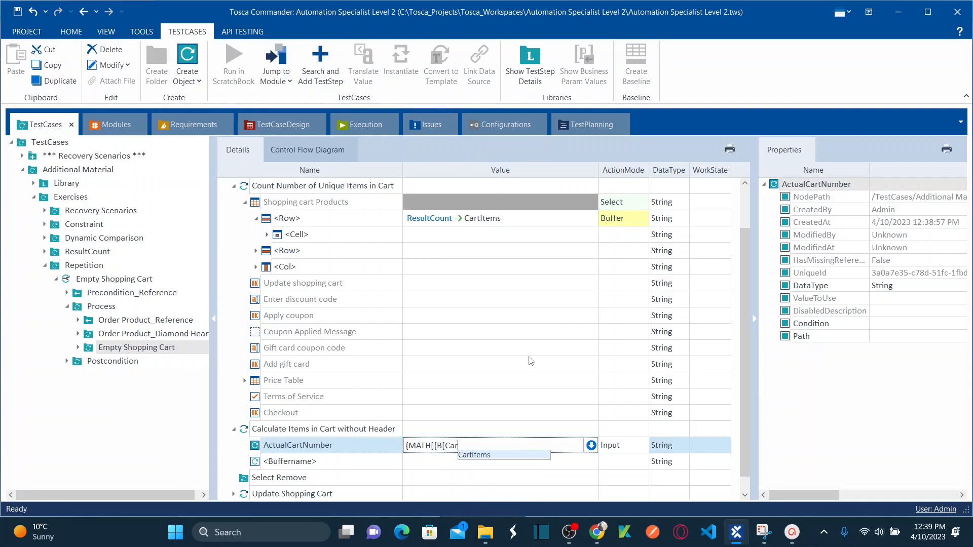
{"action": "key", "text": "Return"}
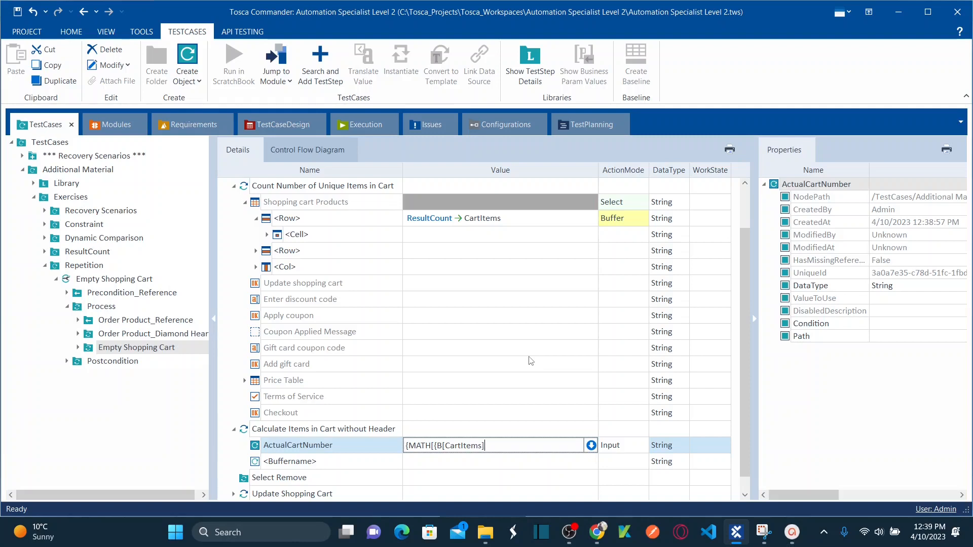
{"action": "type", "text": "]}-1"}
{"action": "type", "text": "]}"}
{"action": "left_click", "coordinate": [502, 476]}
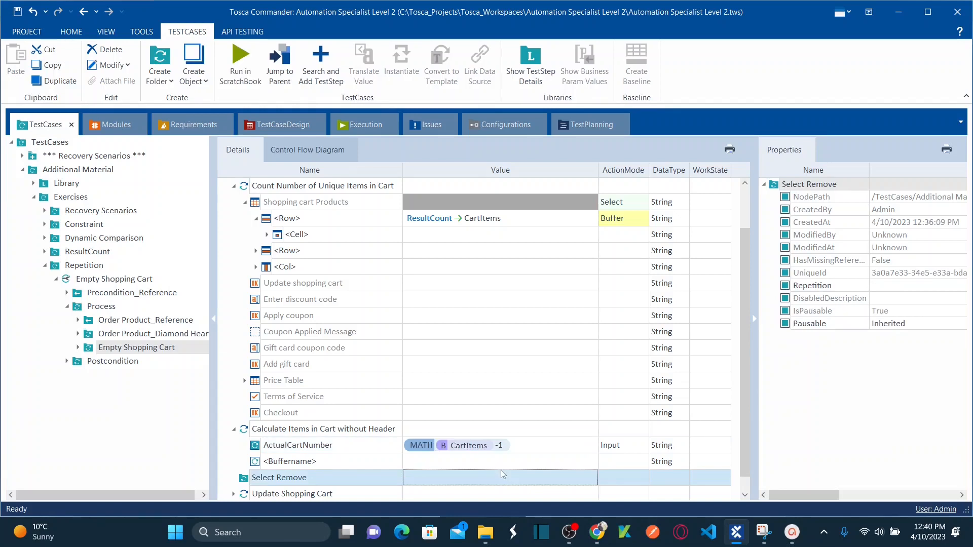
{"action": "left_click", "coordinate": [532, 445]}
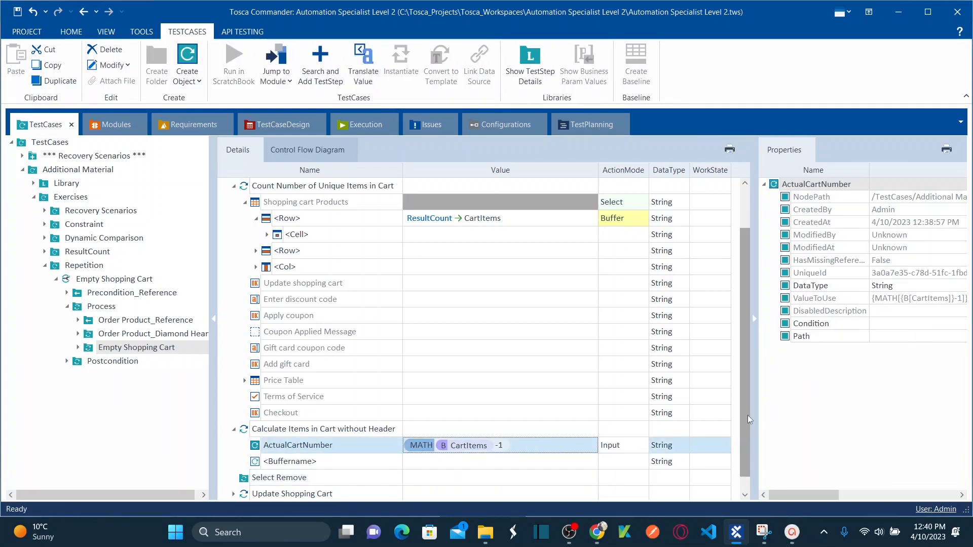
Step: Collapse the Calculate Items in Cart without Header TestStep, expand the Empty Shopping Cart folder and open its Select Remove folder
{"action": "left_click", "coordinate": [746, 482]}
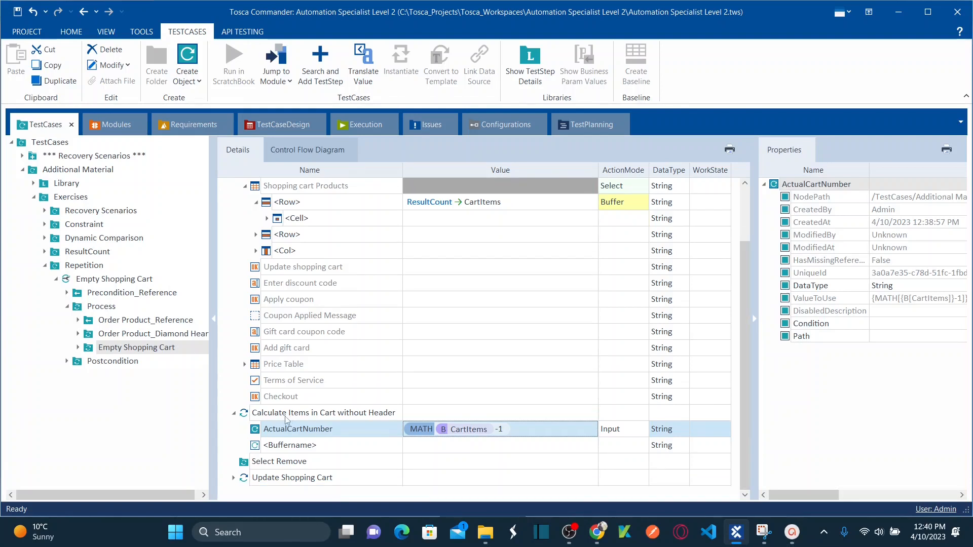
{"action": "left_click", "coordinate": [234, 415]}
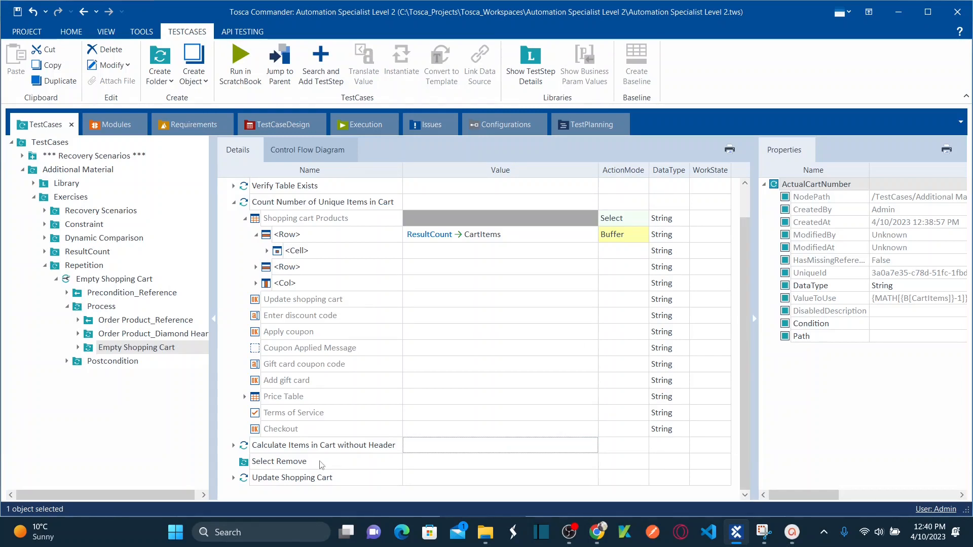
{"action": "left_click", "coordinate": [78, 348]}
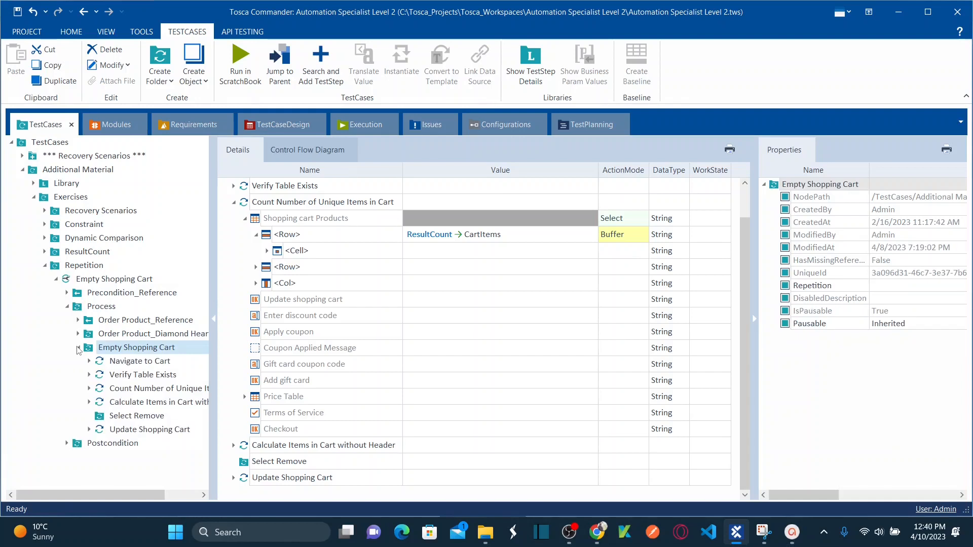
{"action": "left_click", "coordinate": [130, 418]}
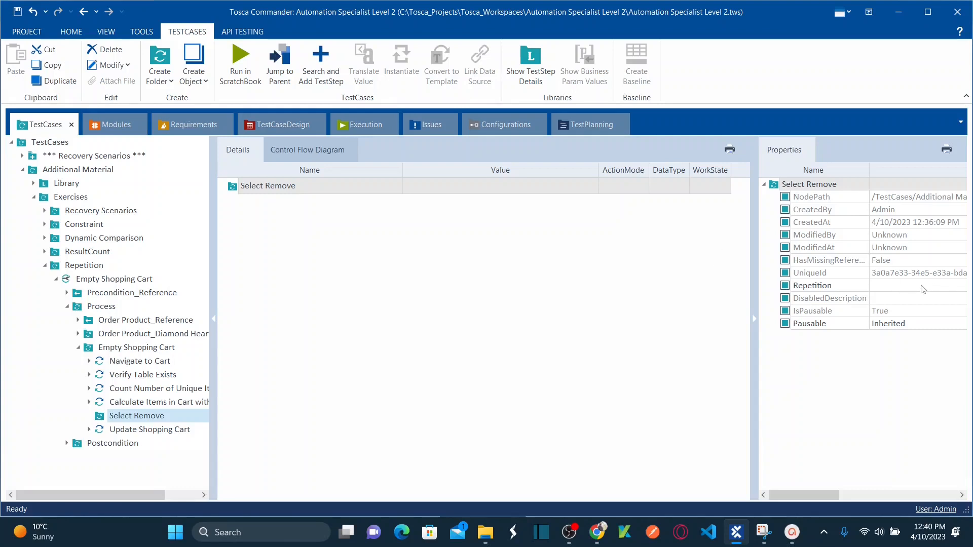
Step: Copy the buffer name ActualCartNumber from the Calculate Items in Cart without Header TestStep
{"action": "left_click", "coordinate": [163, 403]}
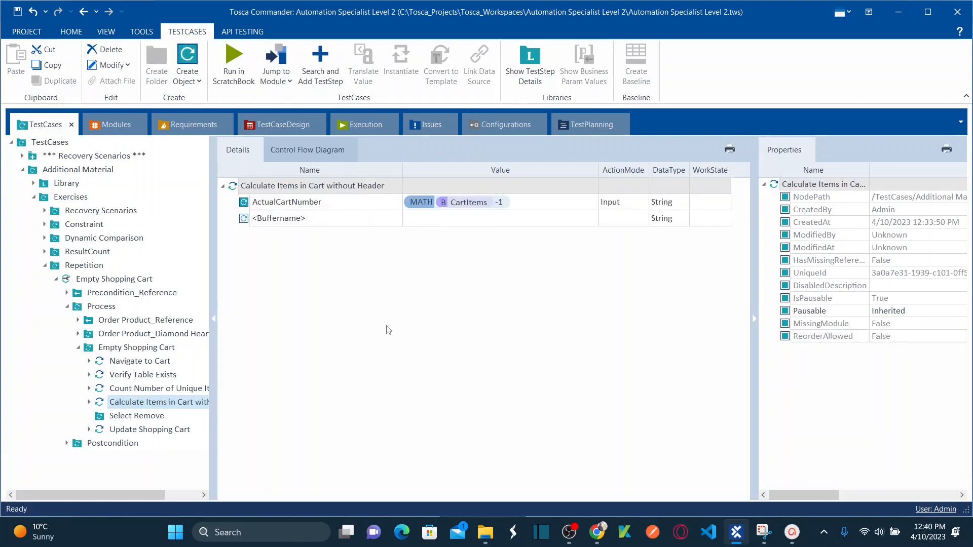
{"action": "left_click", "coordinate": [341, 208]}
{"action": "left_click", "coordinate": [341, 208]}
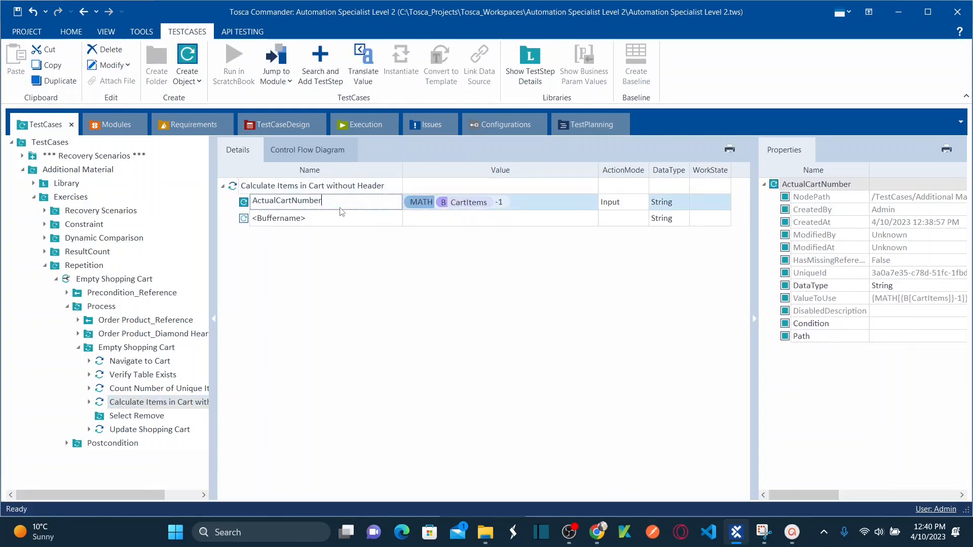
{"action": "key", "text": "ctrl+a"}
{"action": "key", "text": "ctrl+c"}
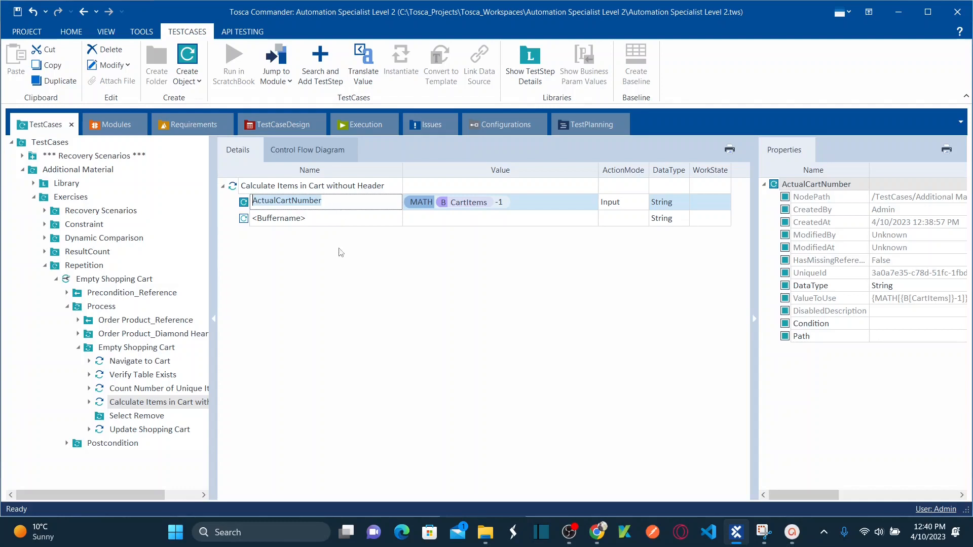
Step: Set the Repetition property of the Select Remove folder to {B[ActualCartNumber]}
{"action": "left_click", "coordinate": [141, 418]}
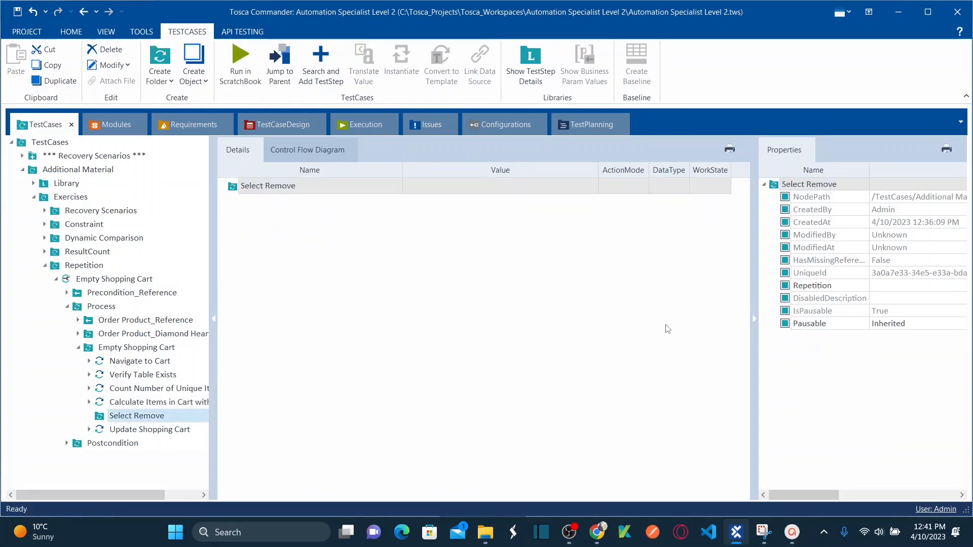
{"action": "left_click", "coordinate": [902, 289]}
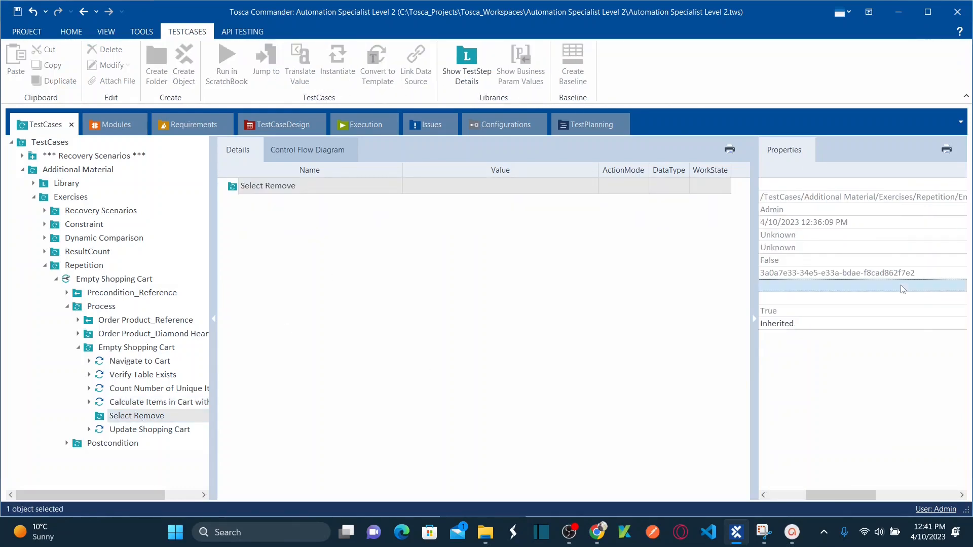
{"action": "left_click", "coordinate": [962, 286]}
{"action": "type", "text": "{B"}
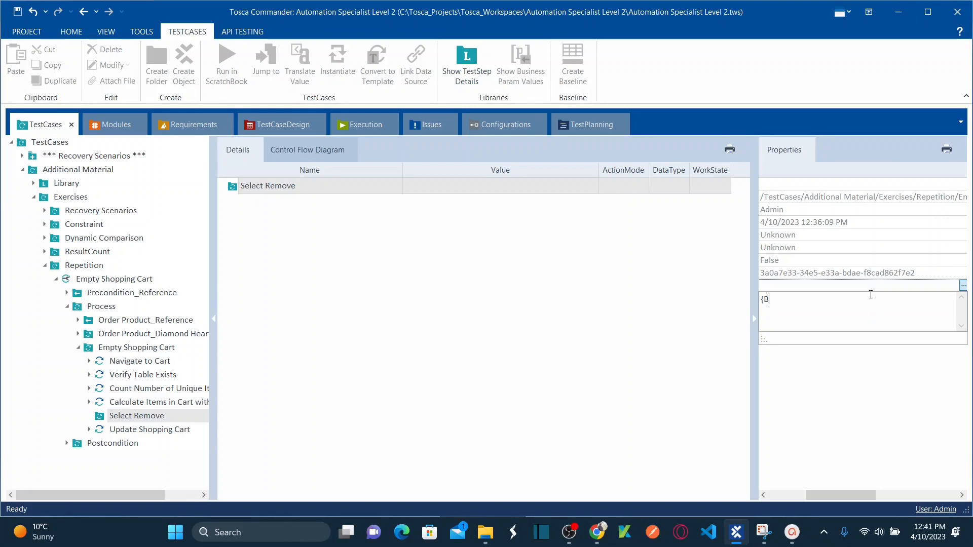
{"action": "type", "text": "["}
{"action": "key", "text": "ctrl+v"}
{"action": "type", "text": "]}"}
{"action": "left_click", "coordinate": [884, 388]}
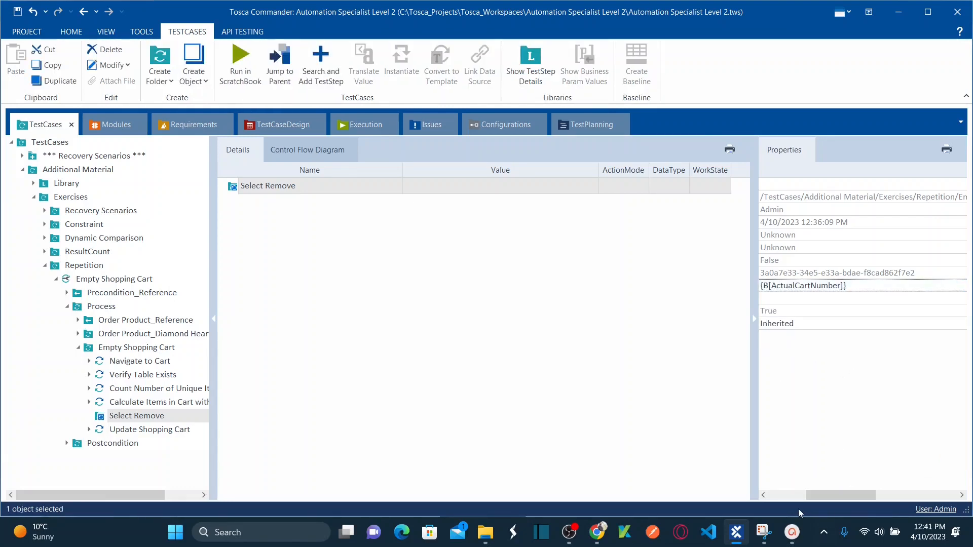
{"action": "left_click", "coordinate": [783, 495]}
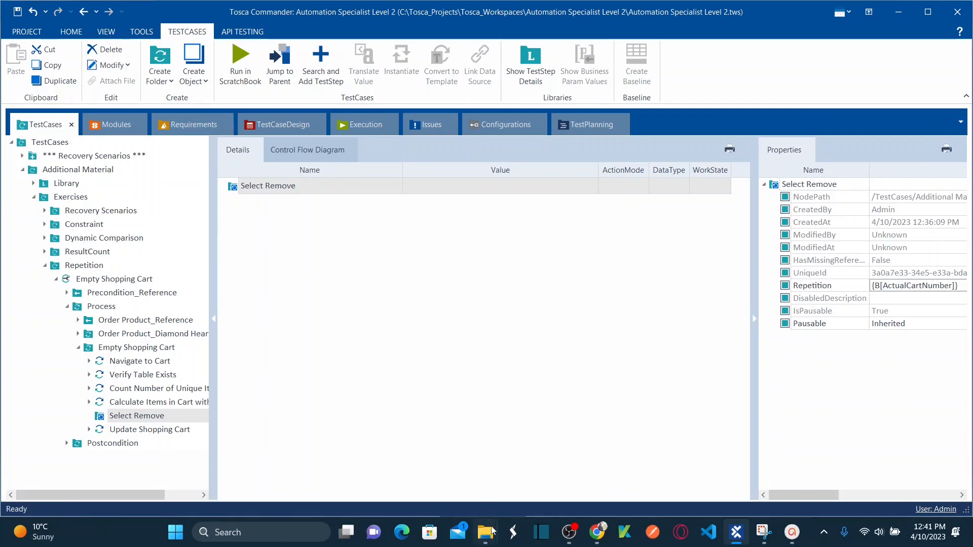
Step: Switch to the Demo Web Shop cart in Chrome, tick Remove for Blue Jeans and Blue and green Sneaker, and clear both again
{"action": "mouse_move", "coordinate": [491, 538]}
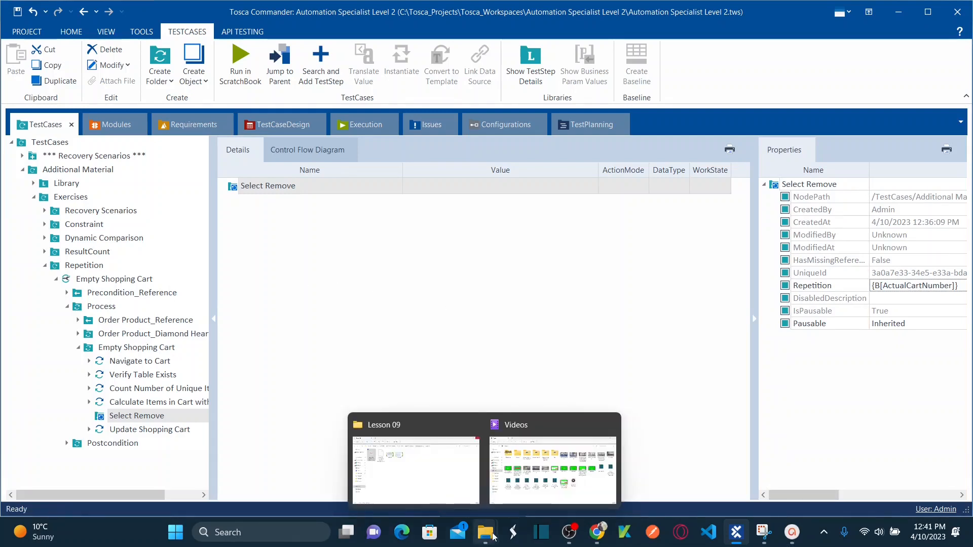
{"action": "left_click", "coordinate": [603, 543]}
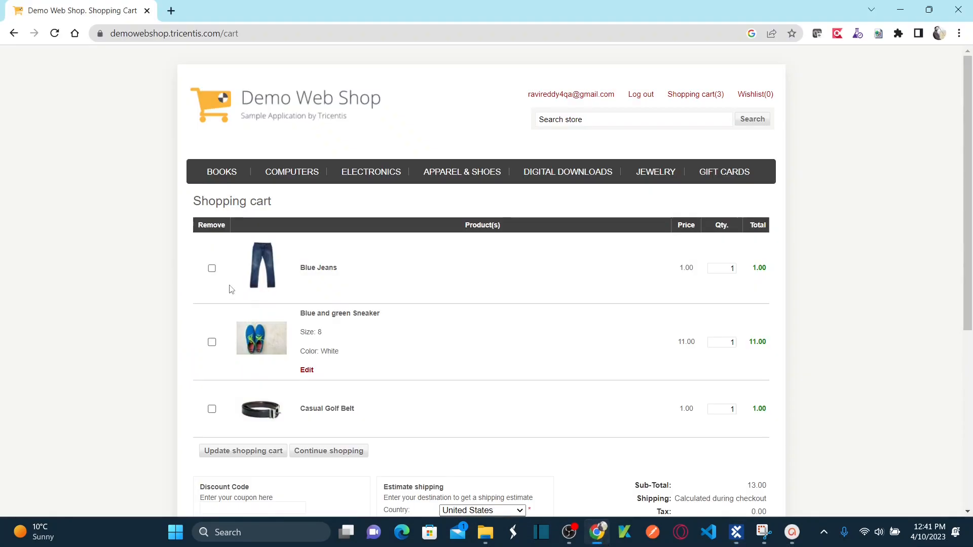
{"action": "left_click", "coordinate": [212, 268]}
{"action": "left_click", "coordinate": [212, 342]}
{"action": "left_click", "coordinate": [212, 269]}
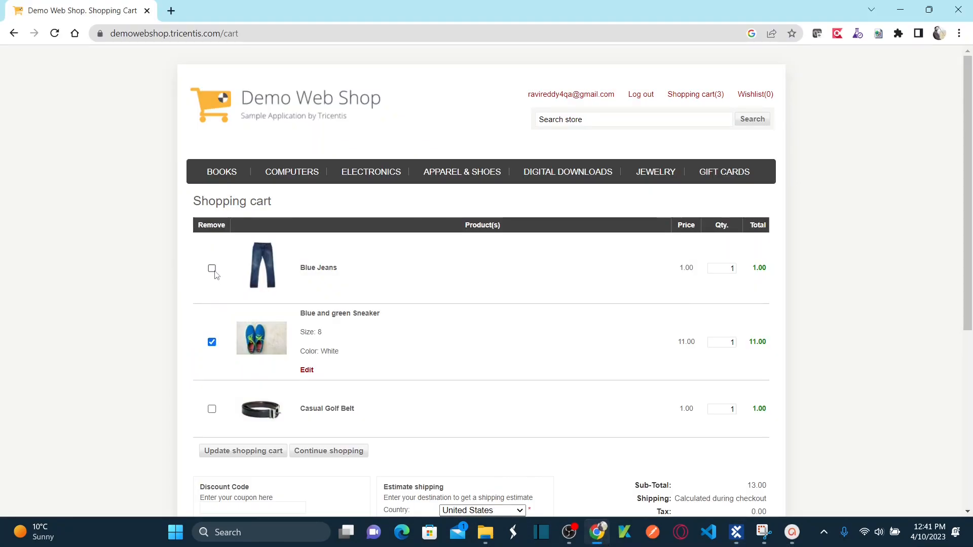
{"action": "left_click", "coordinate": [212, 342]}
{"action": "key", "text": "alt+Tab"}
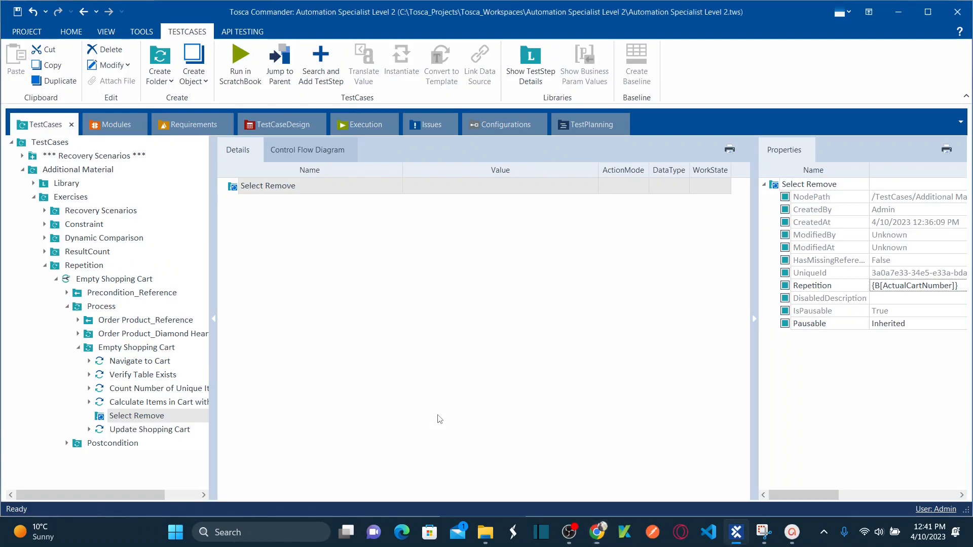
Step: Review the ActualCartNumber buffer, the Select Remove folder's Repetition and the Remove checkboxes in the web shop cart
{"action": "left_click", "coordinate": [163, 403]}
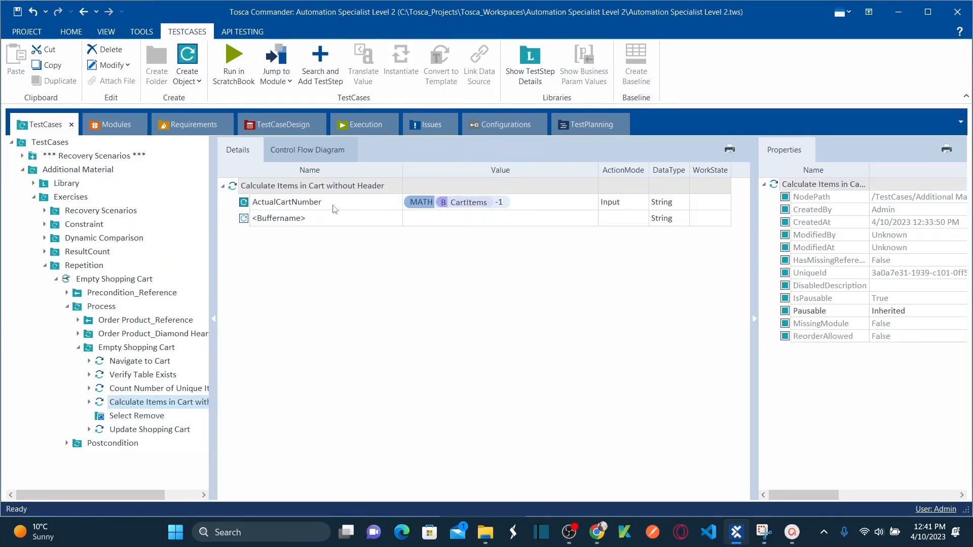
{"action": "left_click", "coordinate": [139, 417]}
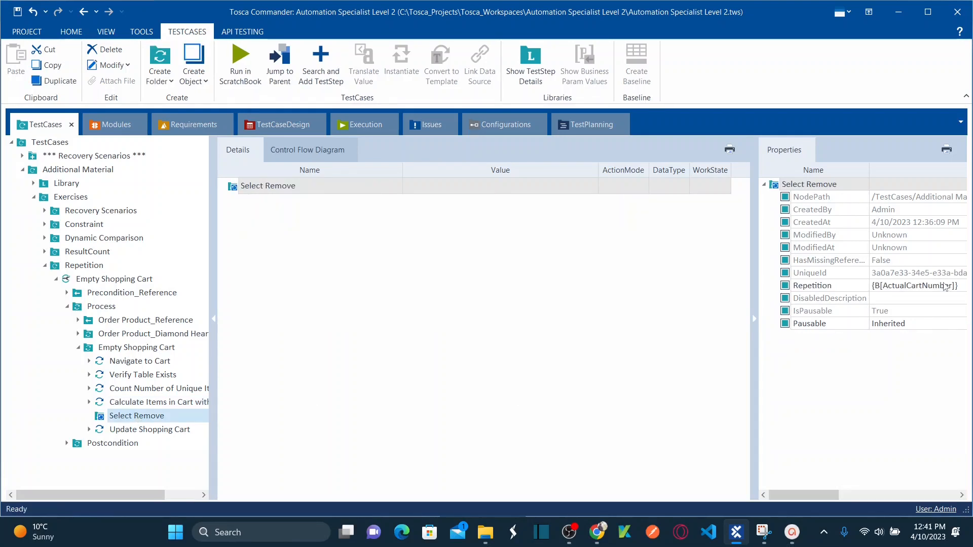
{"action": "key", "text": "alt+Tab"}
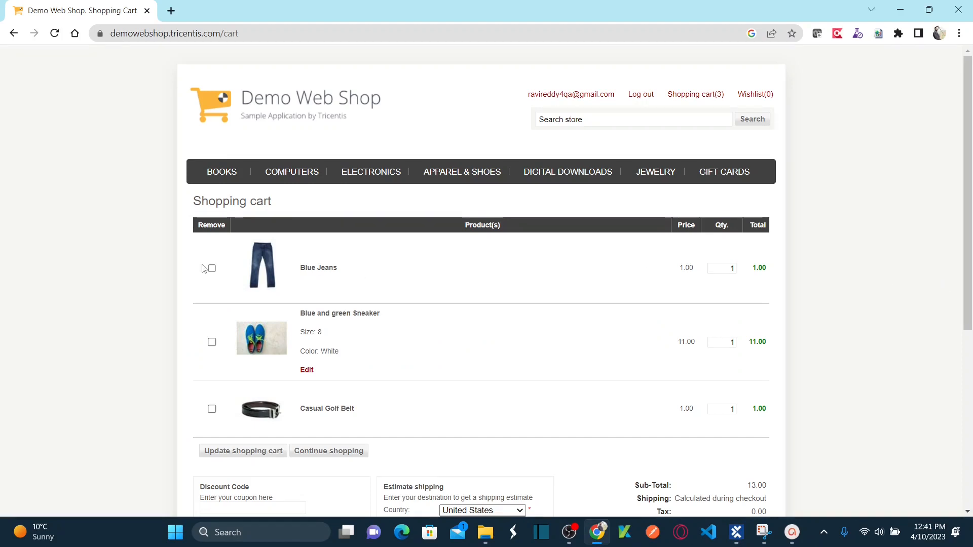
{"action": "key", "text": "alt+Tab"}
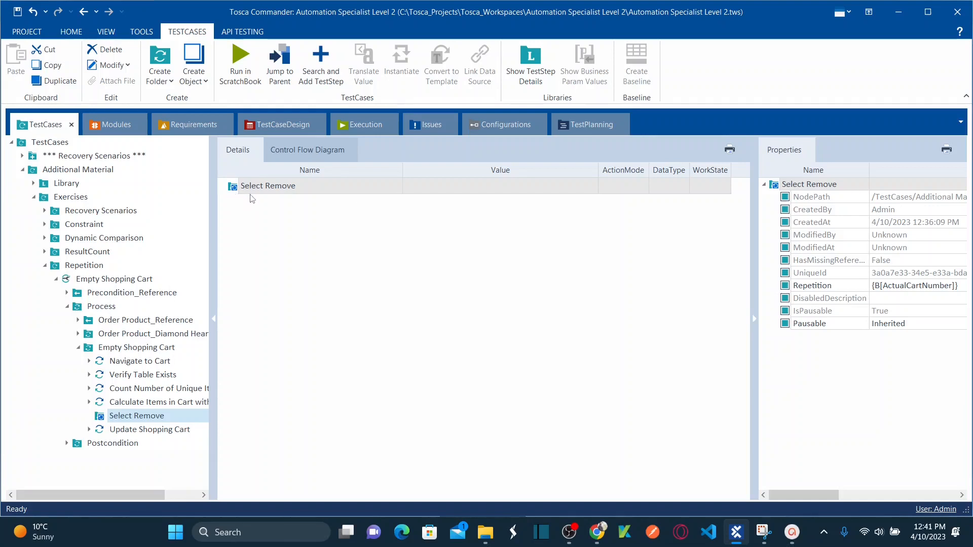
Step: Add the WebShop | Shopping Cart module as a TestStep in the Select Remove folder
{"action": "left_click", "coordinate": [231, 193]}
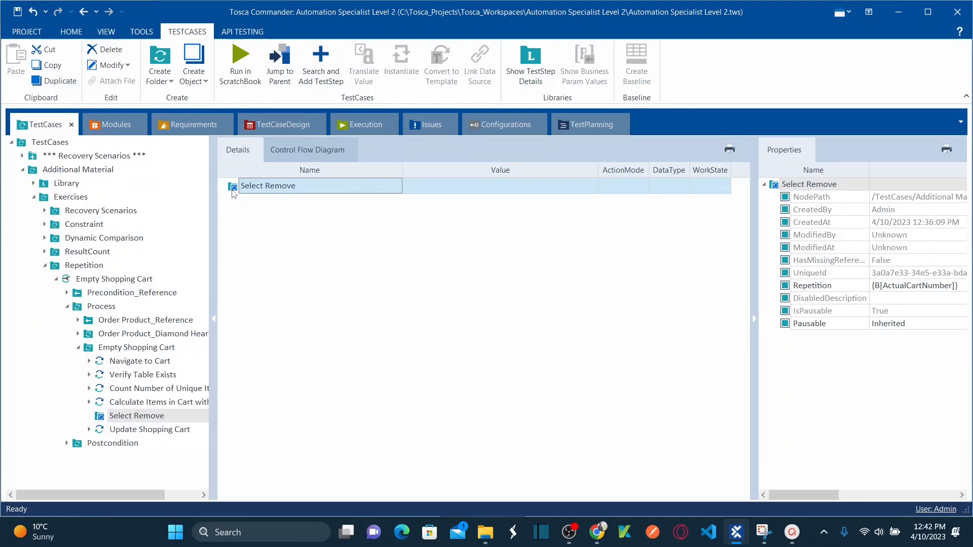
{"action": "key", "text": "ctrl+t"}
{"action": "type", "text": "shopping"}
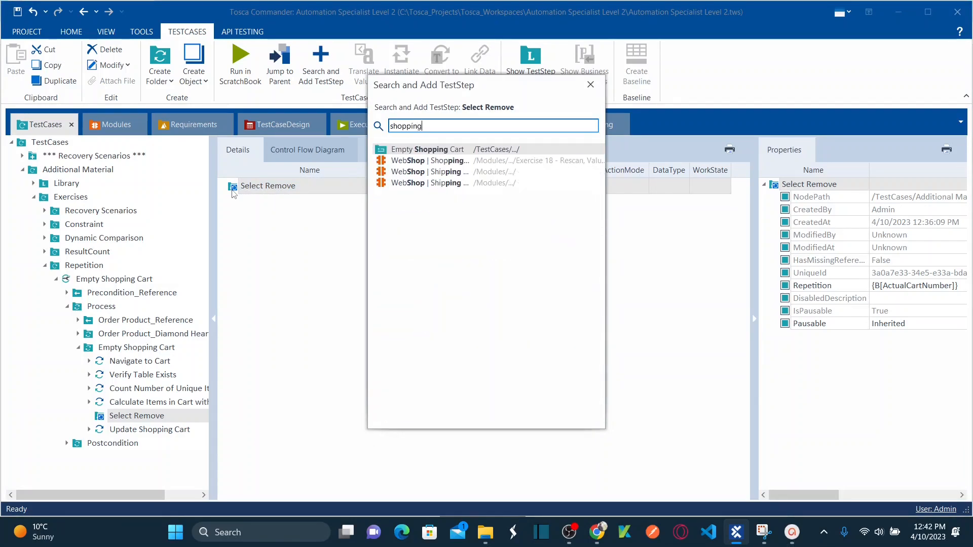
{"action": "double_click", "coordinate": [454, 161]}
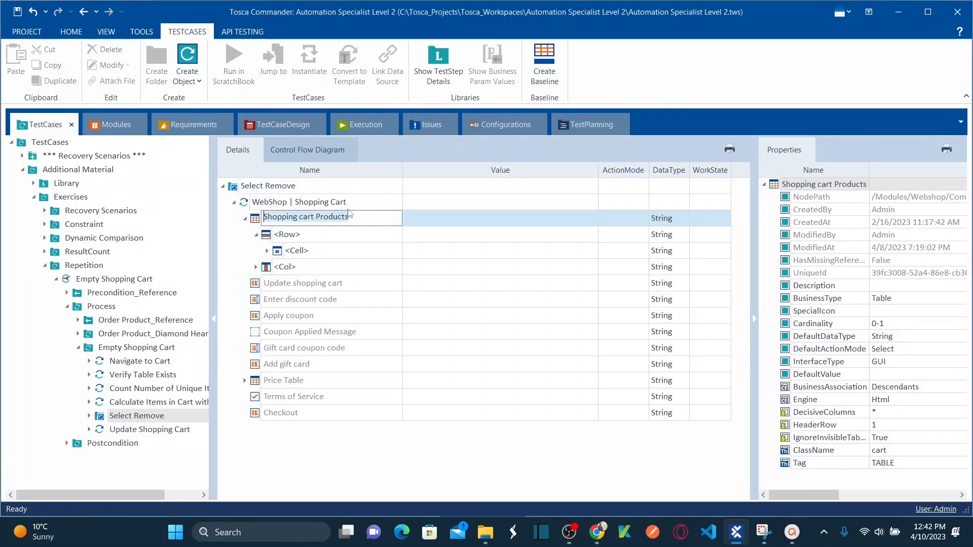
Step: Rename the WebShop | Shopping Cart TestStep in the Select Remove folder as Empty Cart
{"action": "left_click", "coordinate": [358, 203]}
{"action": "key", "text": "ctrl+shift+Left"}
{"action": "key", "text": "ctrl+shift+Left"}
{"action": "key", "text": "ctrl+shift+Left"}
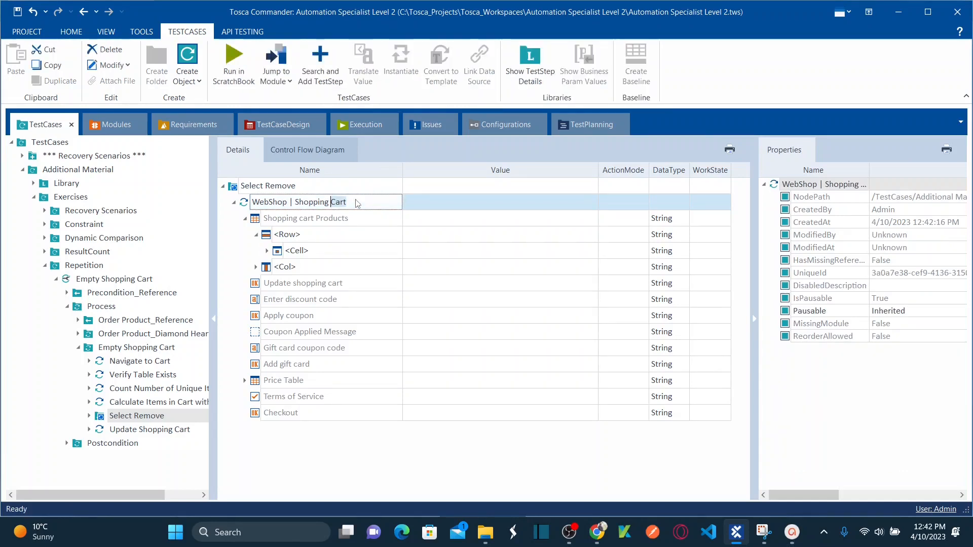
{"action": "key", "text": "ctrl+shift+Left"}
{"action": "type", "text": "Emp"}
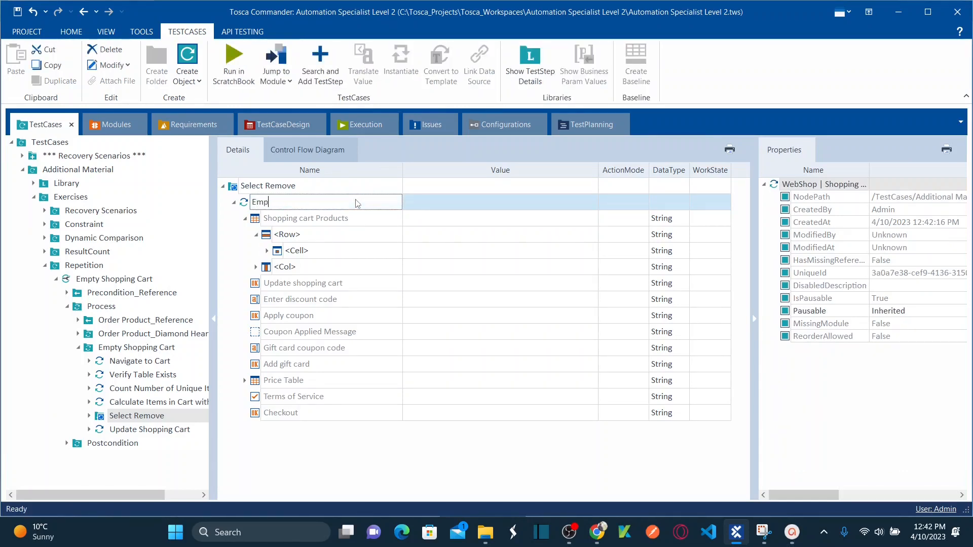
{"action": "type", "text": "l"}
{"action": "key", "text": "BackSpace"}
{"action": "type", "text": "ty"}
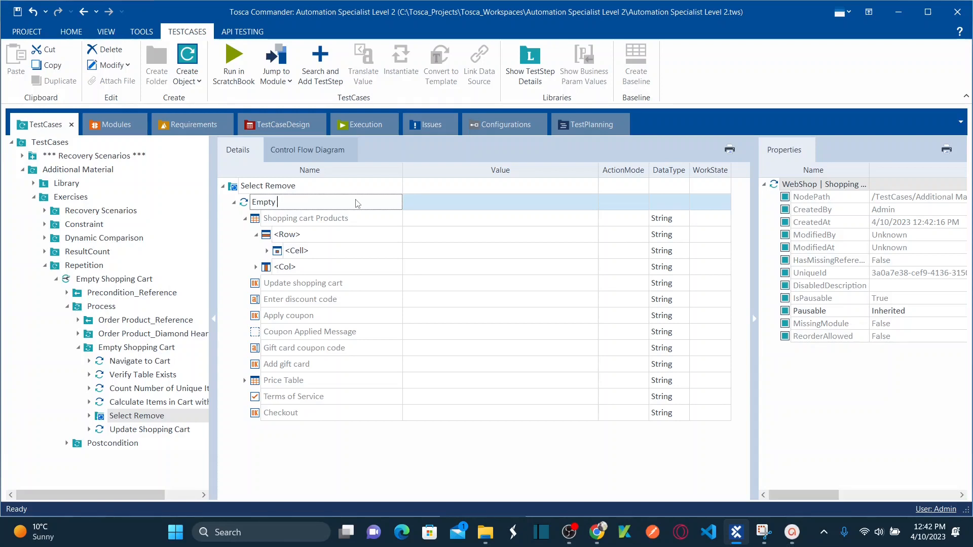
{"action": "type", "text": " Car"}
{"action": "key", "text": "Return"}
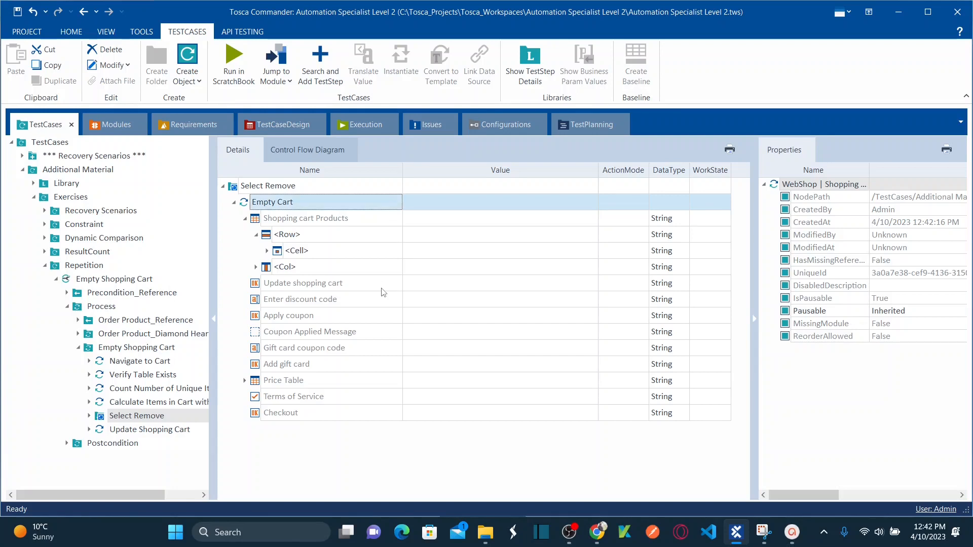
{"action": "left_click", "coordinate": [384, 293]}
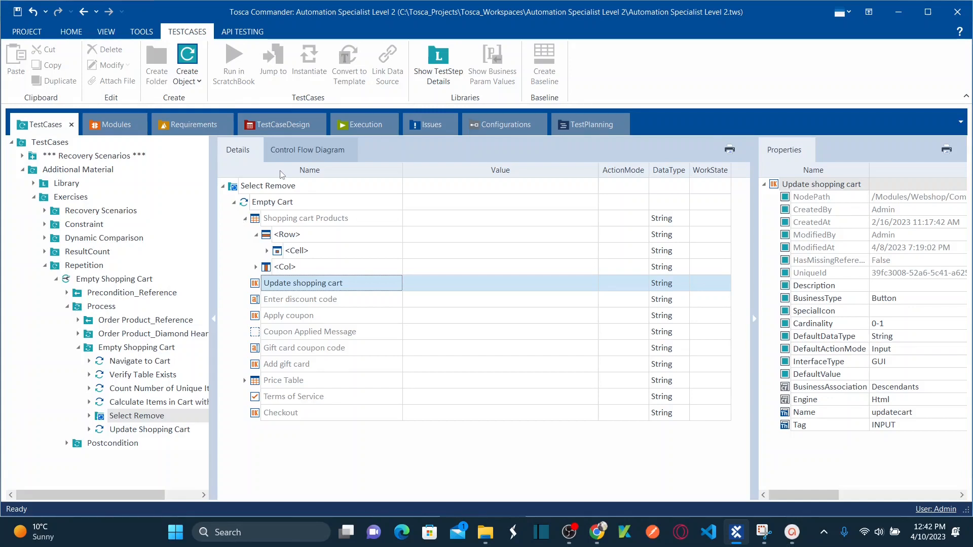
Step: Set the row under Shopping cart Products in Empty Cart to $1 and check it against the web shop cart in Chrome
{"action": "left_click", "coordinate": [280, 187]}
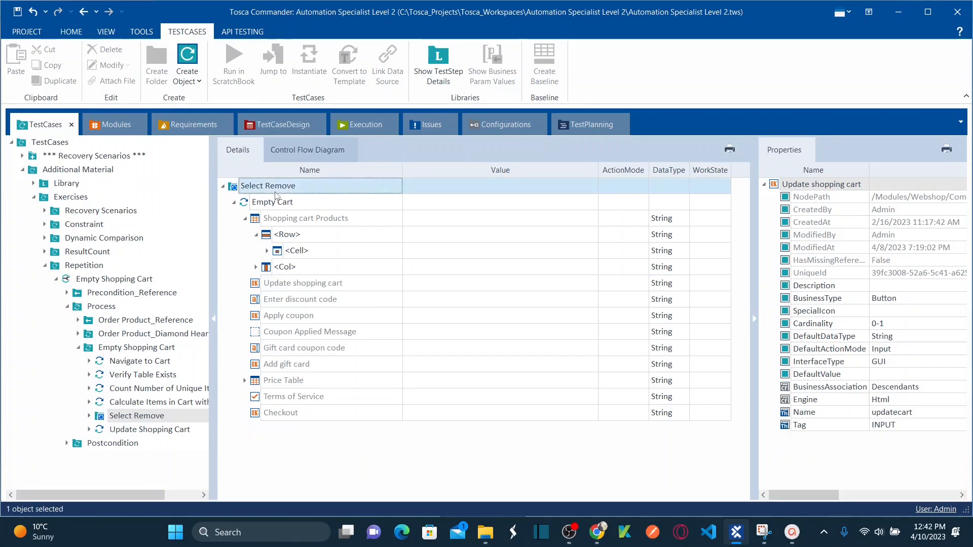
{"action": "left_click", "coordinate": [234, 202]}
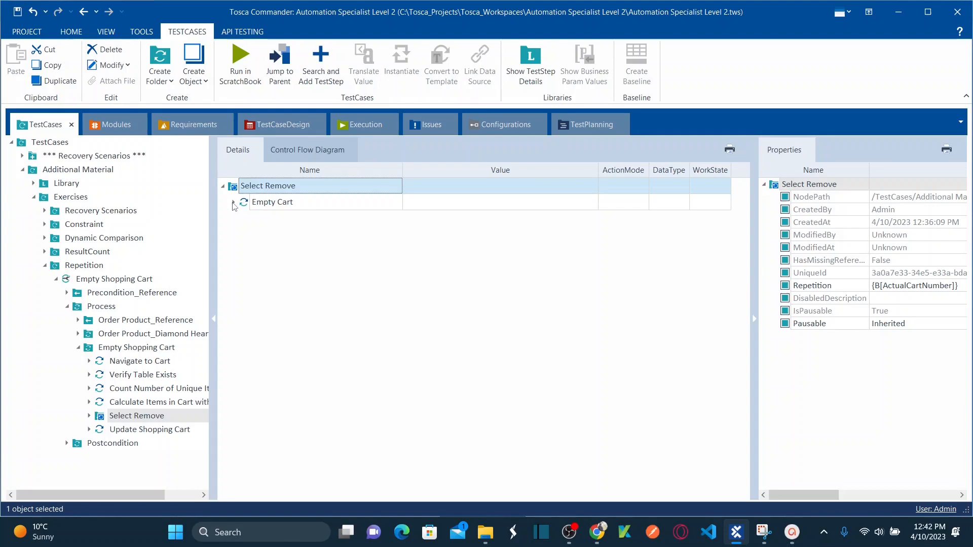
{"action": "left_click", "coordinate": [234, 203]}
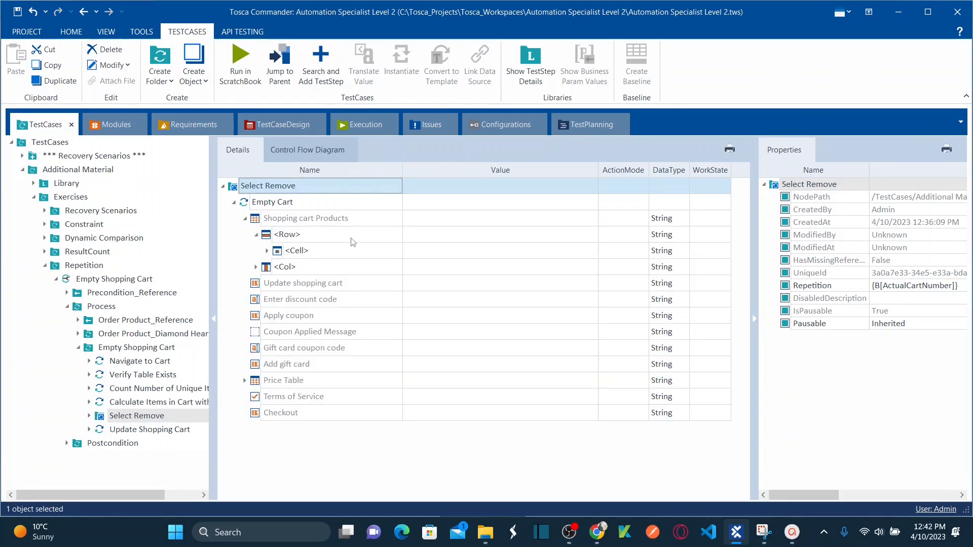
{"action": "left_click", "coordinate": [320, 238]}
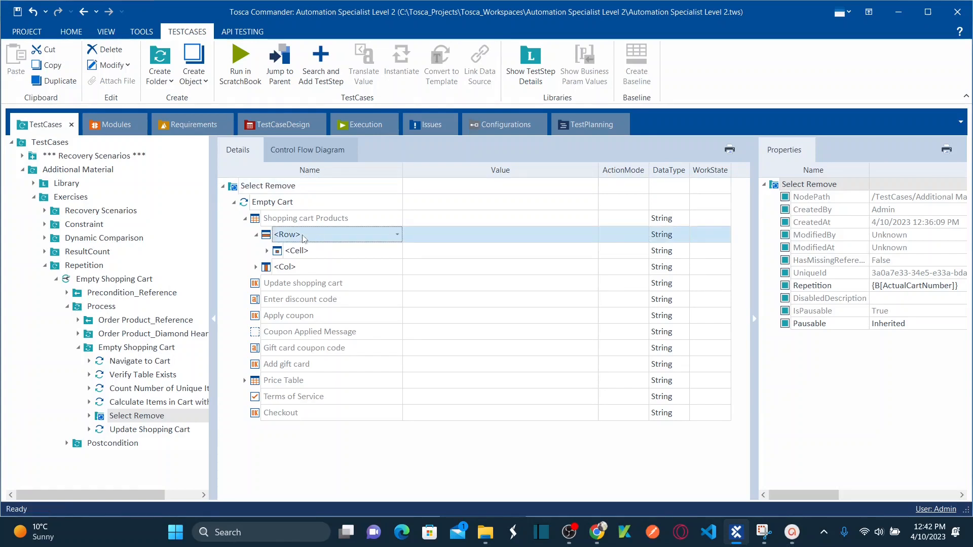
{"action": "left_click", "coordinate": [256, 235]}
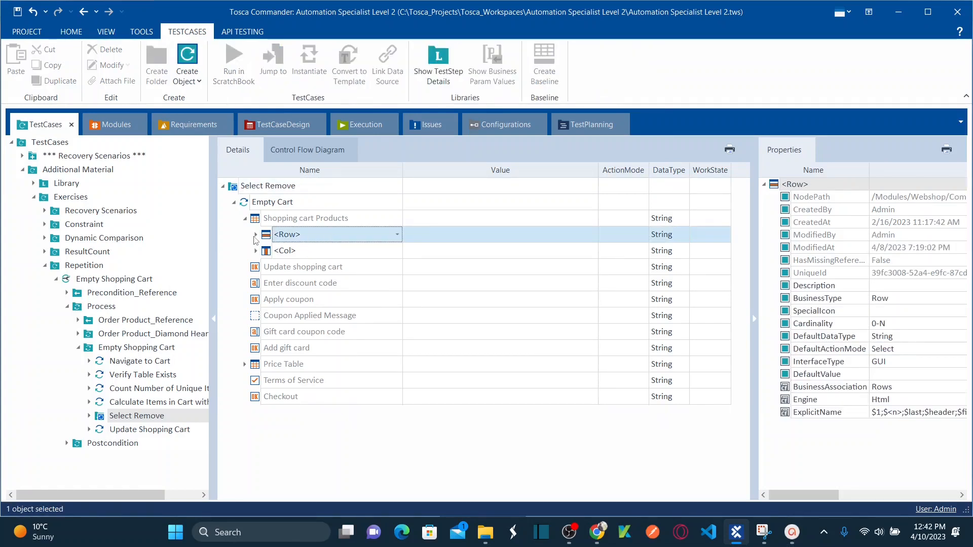
{"action": "left_click", "coordinate": [397, 235]}
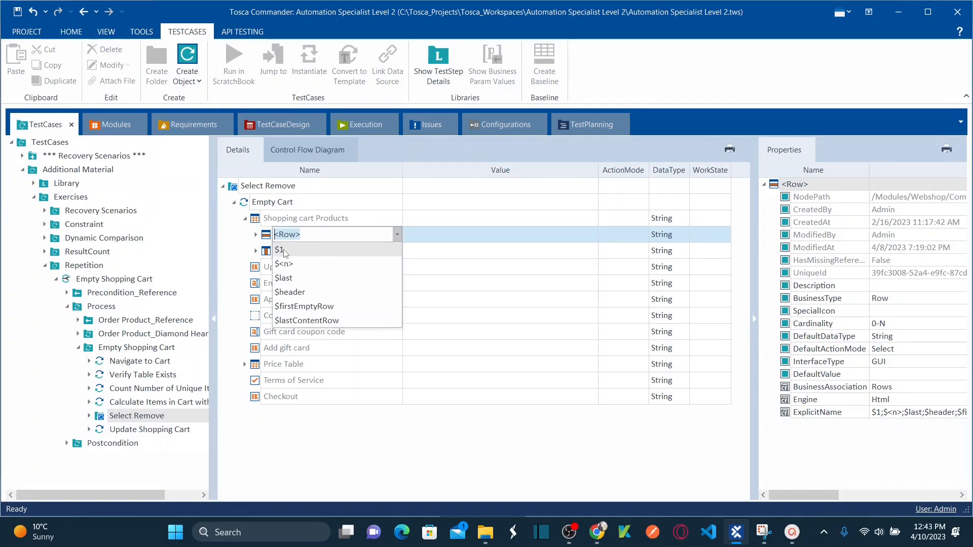
{"action": "left_click", "coordinate": [284, 251]}
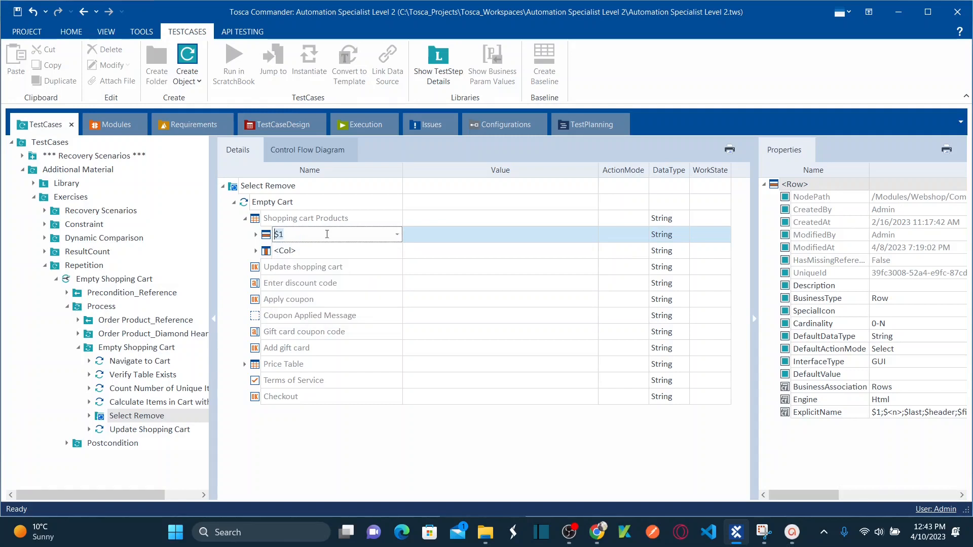
{"action": "key", "text": "alt+Tab"}
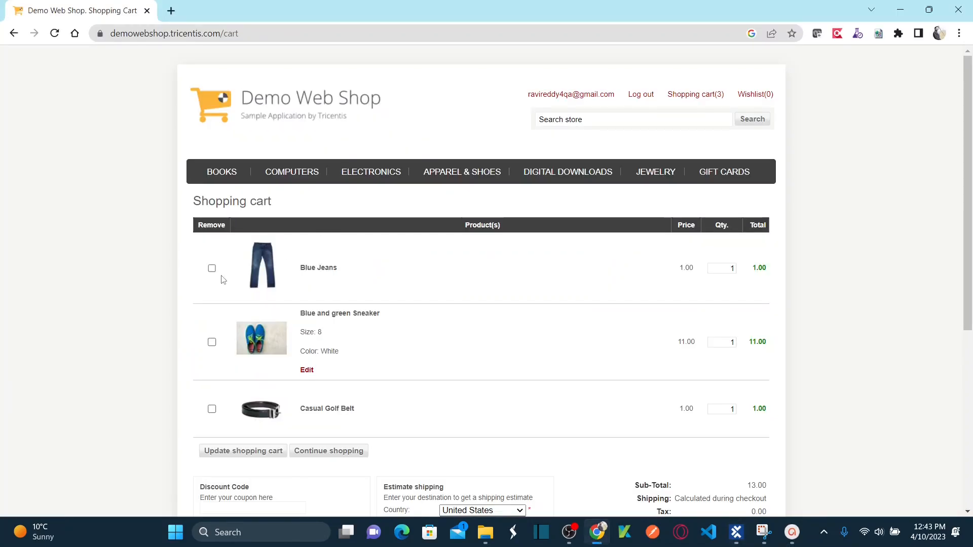
{"action": "key", "text": "alt+Tab"}
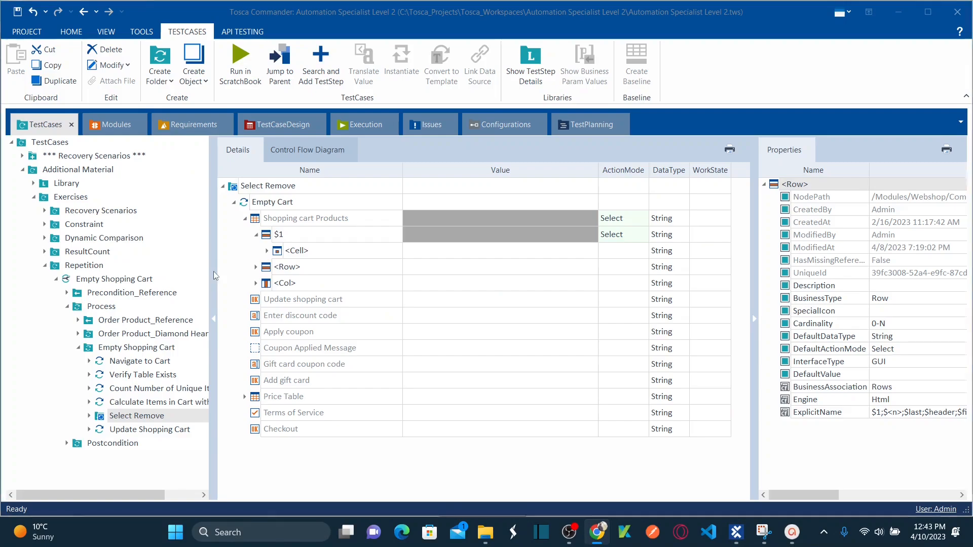
Step: Change the Shopping cart Products row to $2 and compare it with the product rows of the web shop cart in Chrome
{"action": "left_click", "coordinate": [322, 238]}
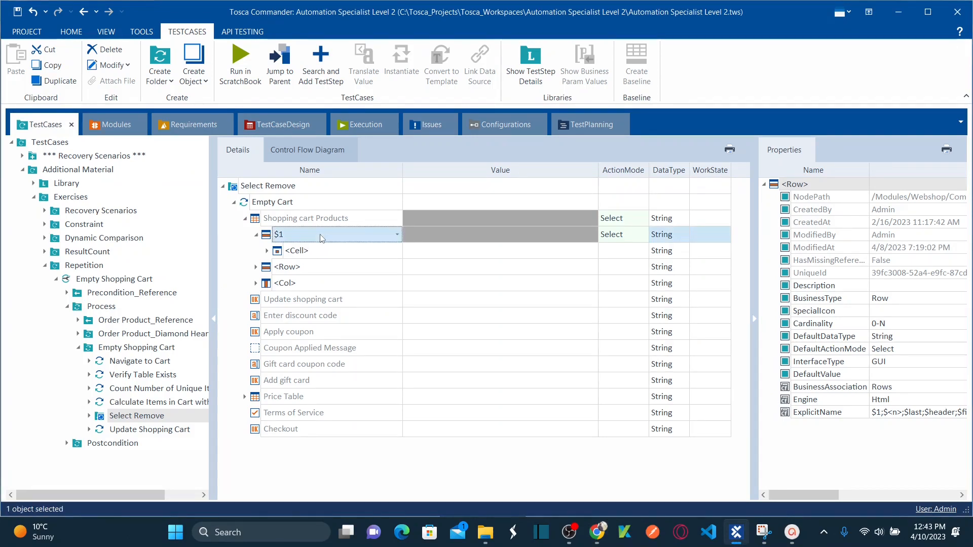
{"action": "key", "text": "BackSpace"}
{"action": "type", "text": "2"}
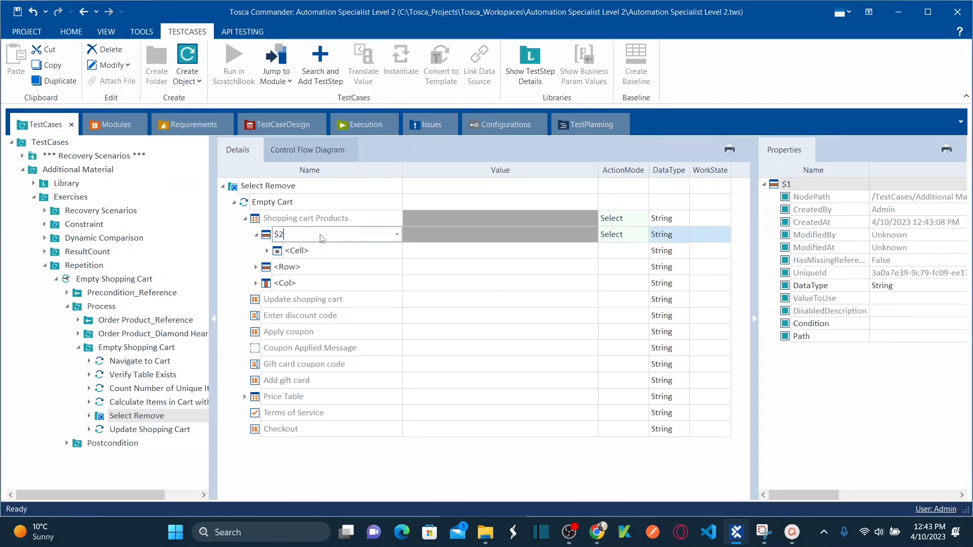
{"action": "key", "text": "Return"}
{"action": "left_click", "coordinate": [383, 271]}
{"action": "key", "text": "alt+Tab"}
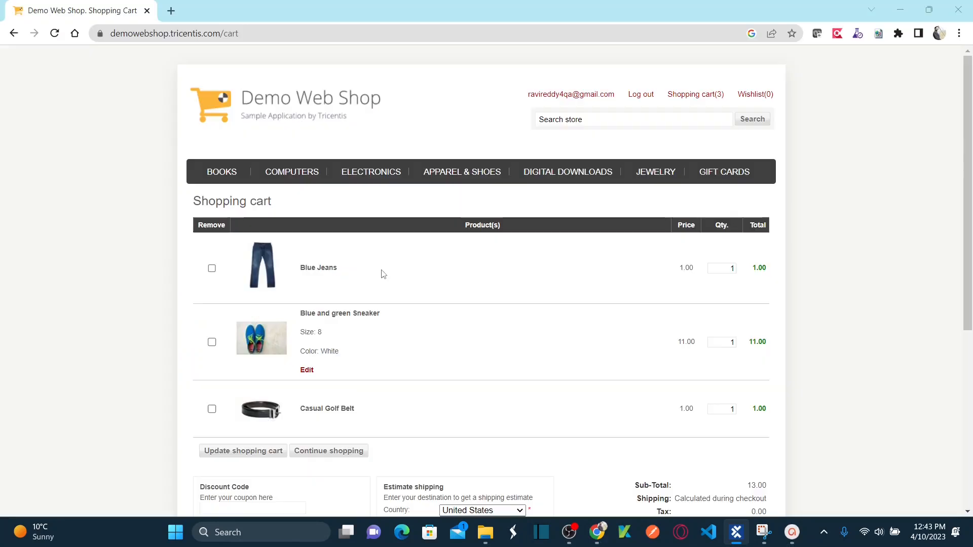
{"action": "key", "text": "alt+Tab"}
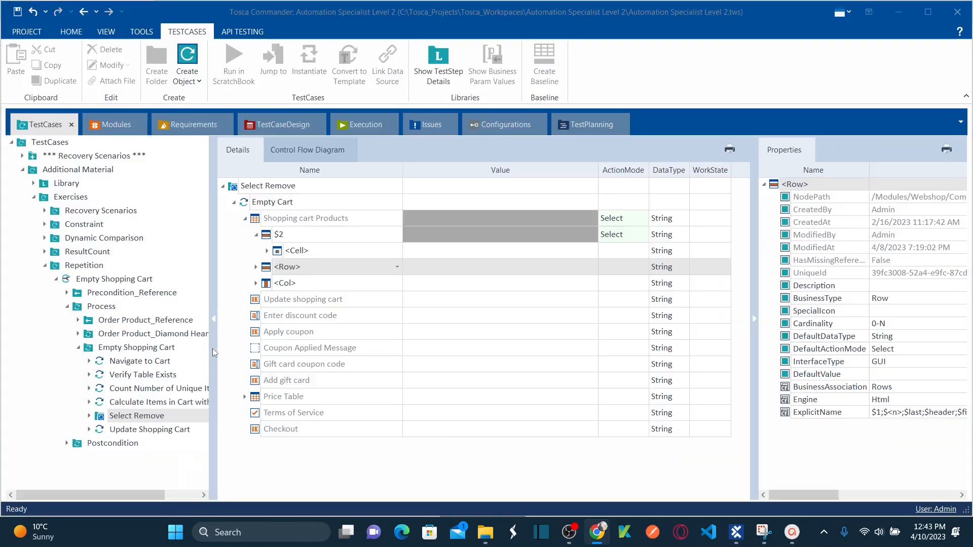
Step: Set the Shopping cart Products row name to ${Repetition}
{"action": "left_click", "coordinate": [347, 233]}
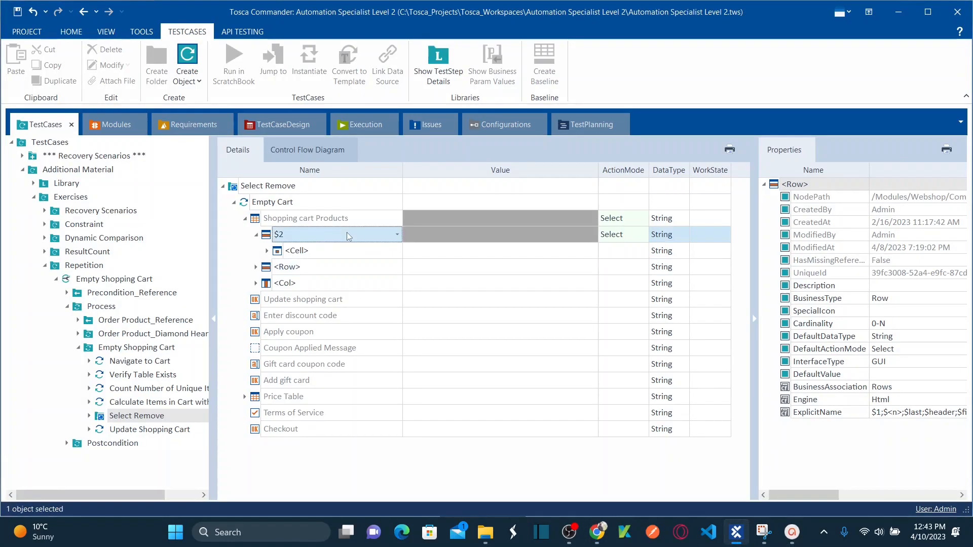
{"action": "left_click", "coordinate": [346, 234]}
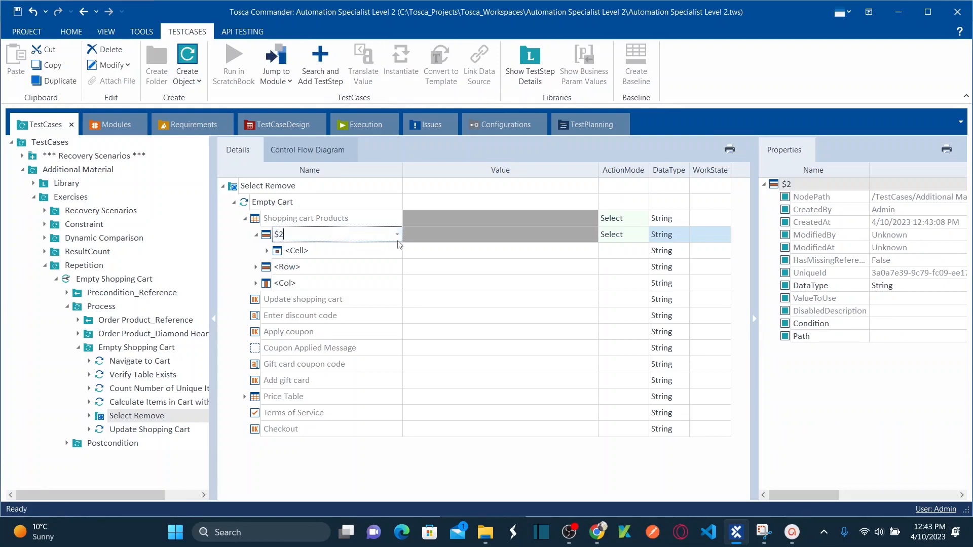
{"action": "key", "text": "BackSpace"}
{"action": "type", "text": "1"}
{"action": "key", "text": "shift+Left"}
{"action": "key", "text": "Right"}
{"action": "key", "text": "shift+Left"}
{"action": "type", "text": "{Repetition}"}
{"action": "left_click", "coordinate": [445, 279]}
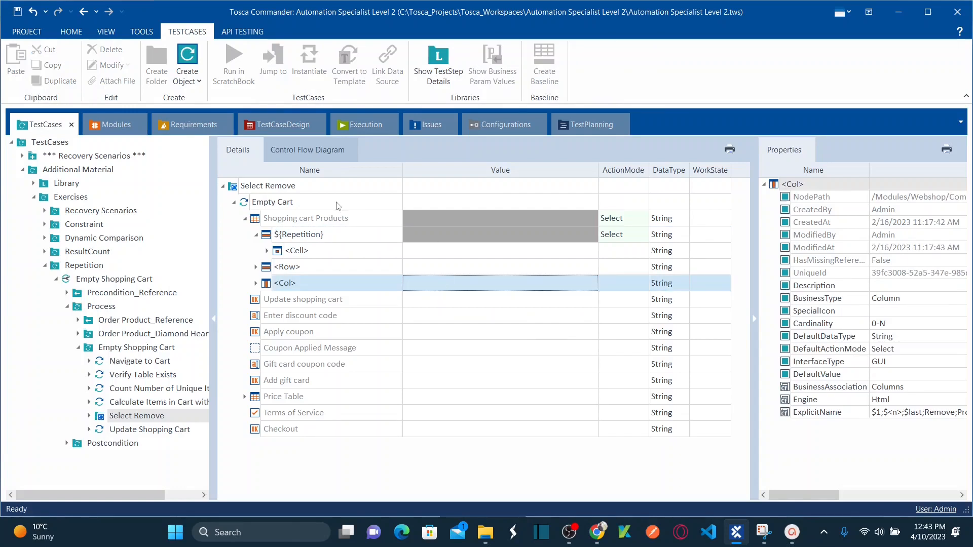
Step: Compare the Select Remove folder's Repetition property with the ${Repetition} row of the Shopping cart Products table
{"action": "left_click", "coordinate": [292, 187]}
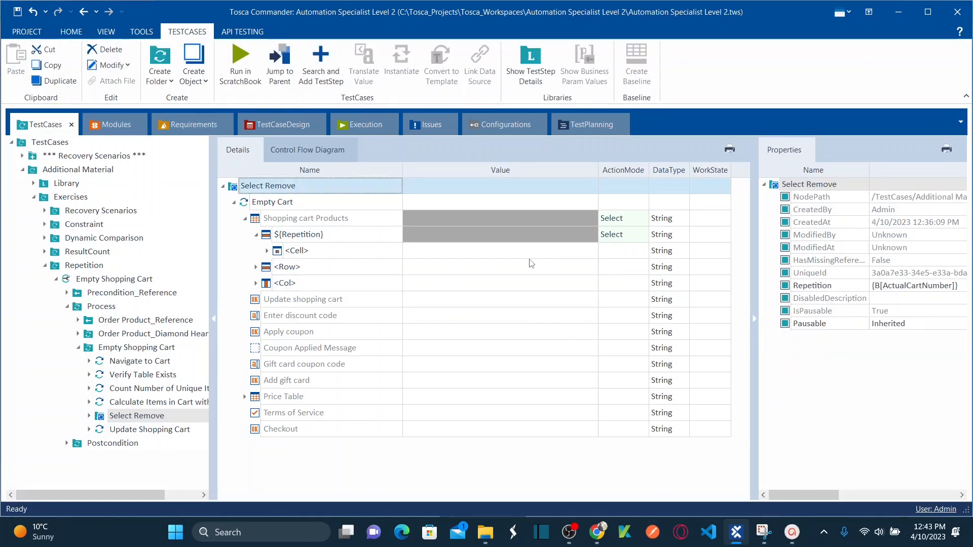
{"action": "left_click", "coordinate": [366, 234]}
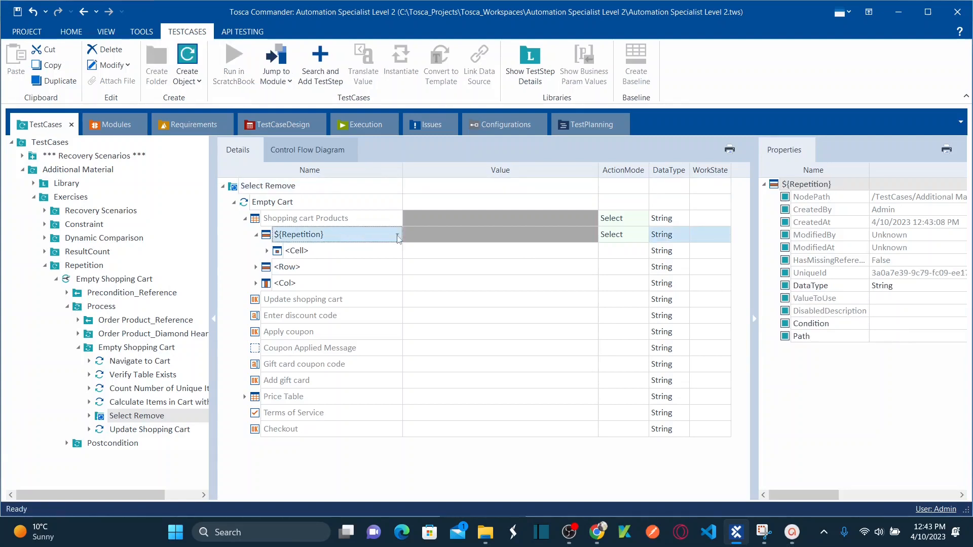
{"action": "left_click", "coordinate": [307, 188]}
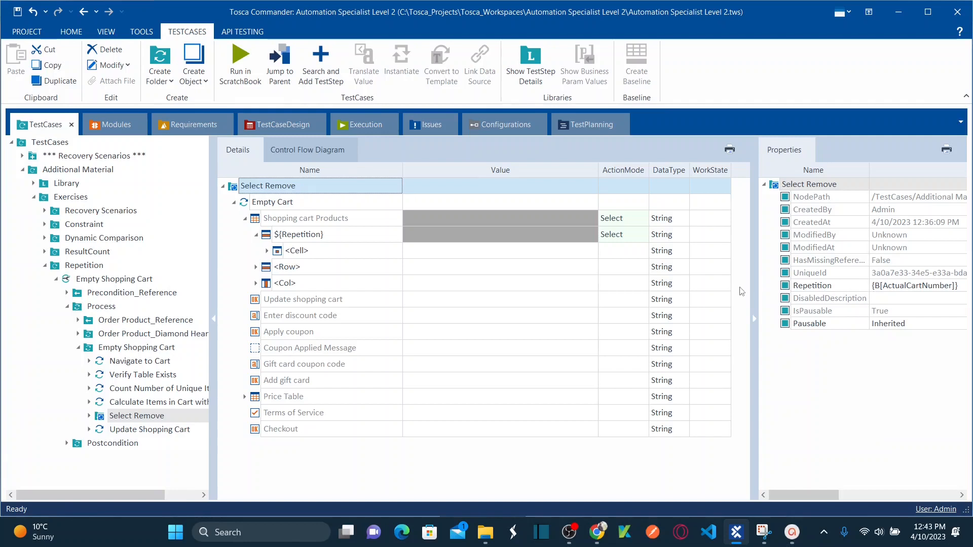
{"action": "left_click", "coordinate": [319, 235]}
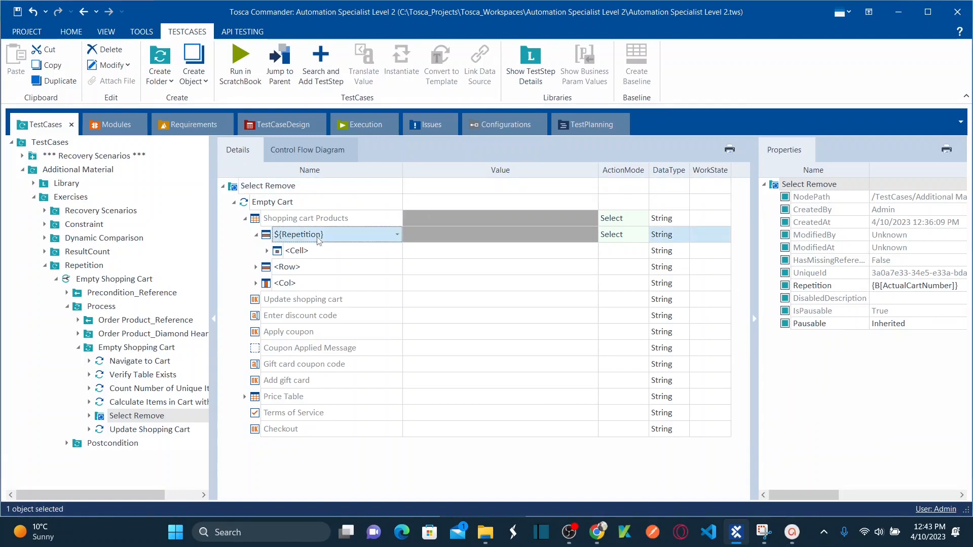
{"action": "left_click", "coordinate": [257, 235]}
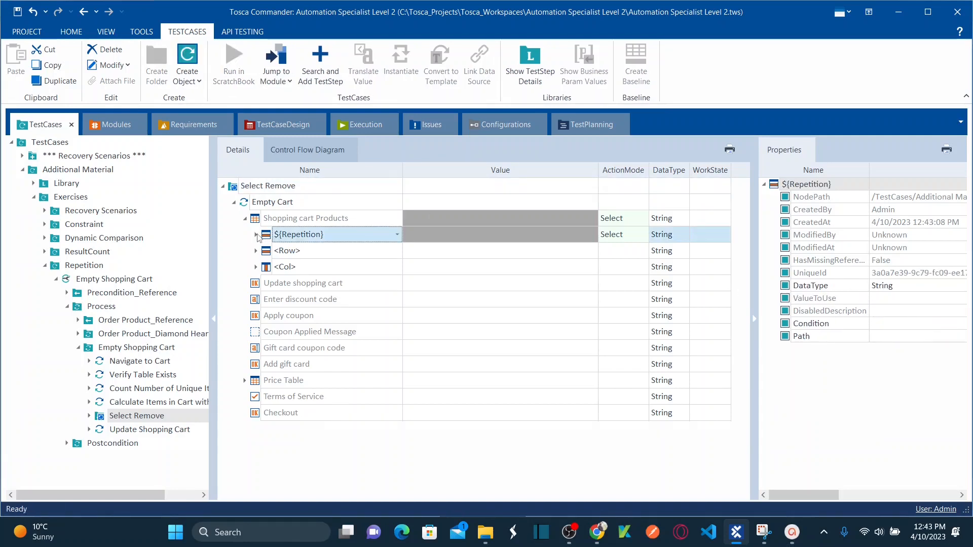
{"action": "left_click", "coordinate": [350, 233]}
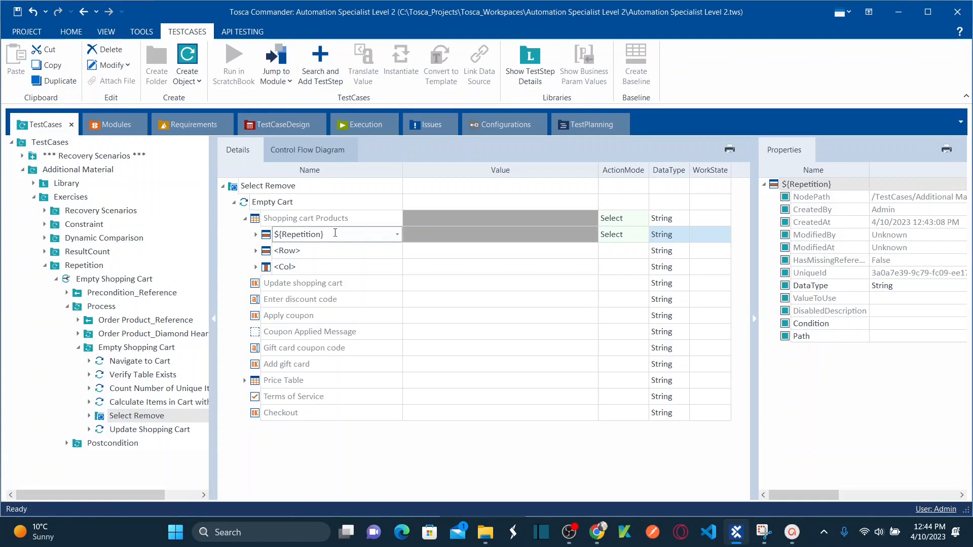
Step: Set the cell under the ${Repetition} row to the Remove column
{"action": "left_click", "coordinate": [256, 235]}
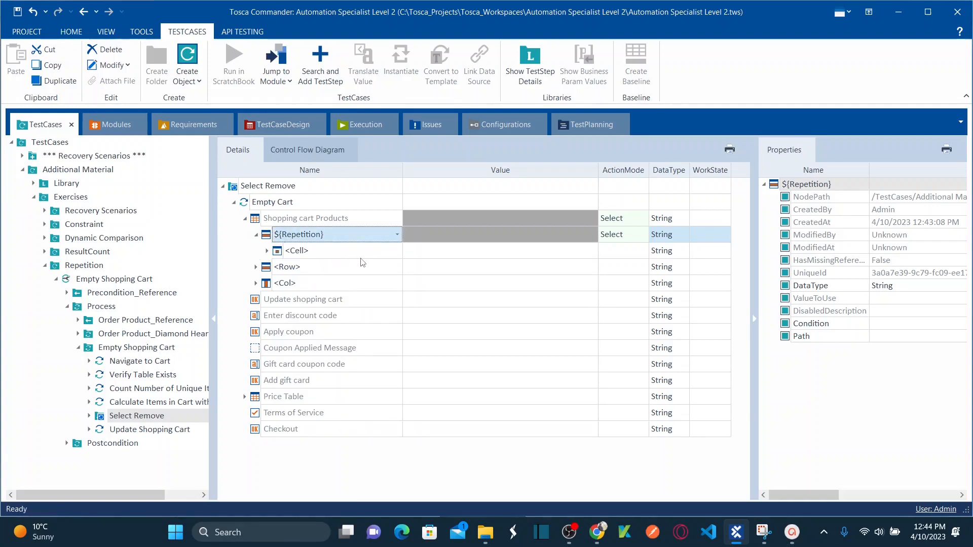
{"action": "left_click", "coordinate": [375, 253]}
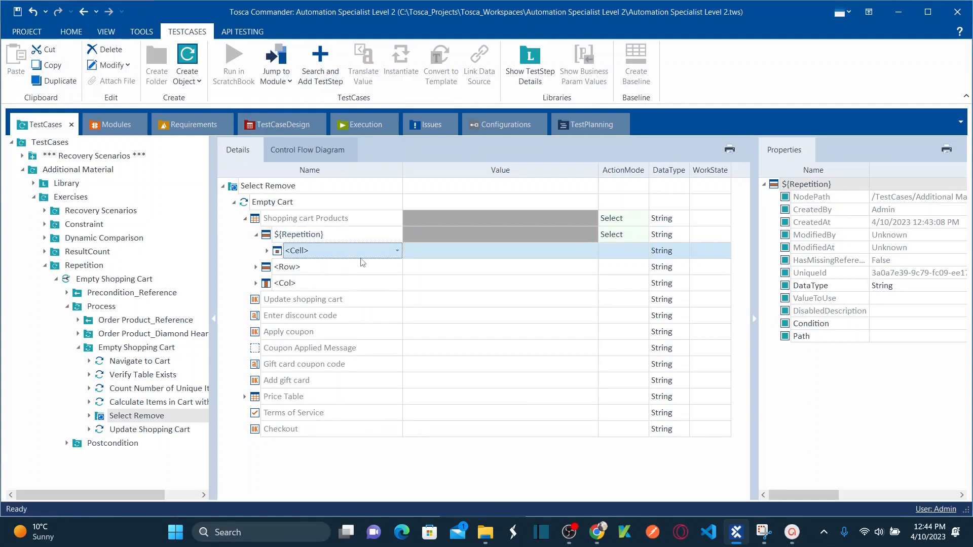
{"action": "left_click", "coordinate": [398, 251]}
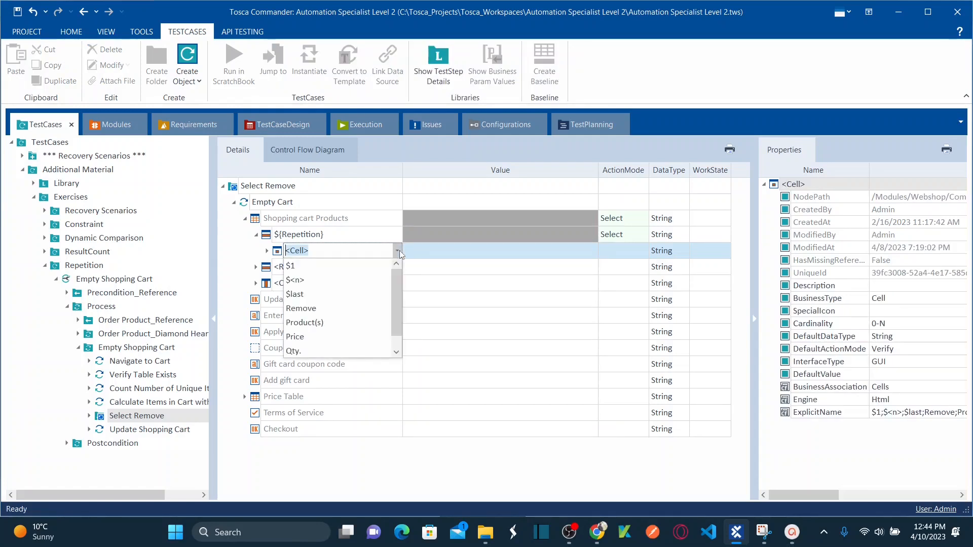
{"action": "left_click", "coordinate": [331, 310]}
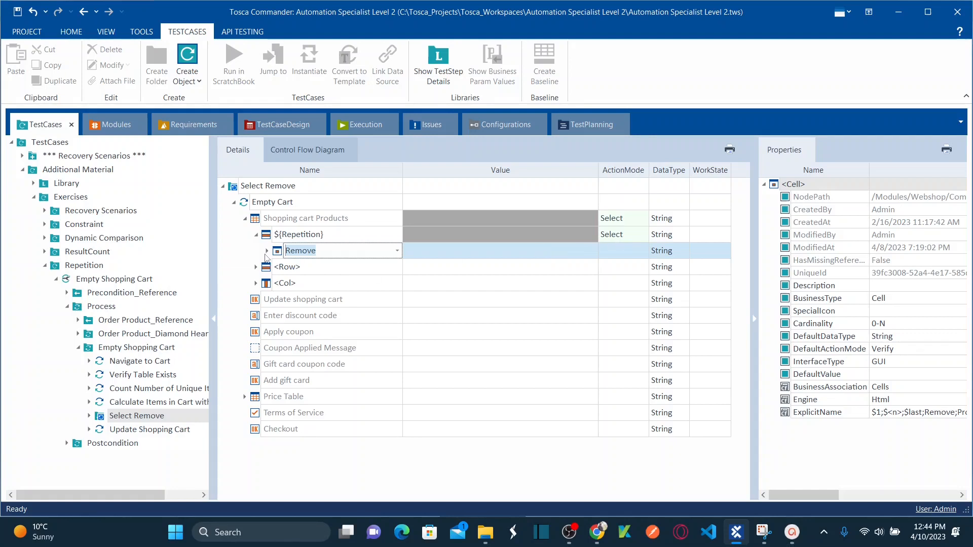
{"action": "key", "text": "Return"}
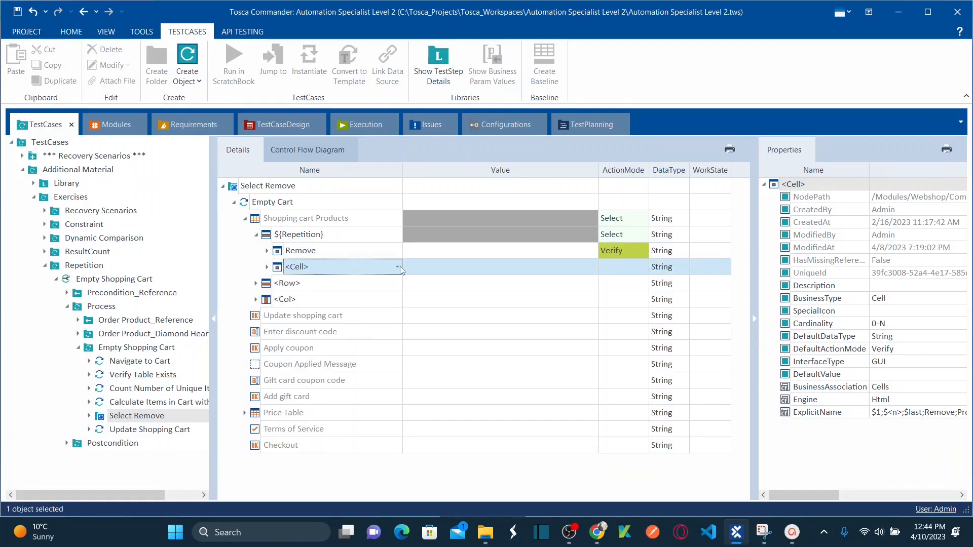
{"action": "left_click", "coordinate": [439, 266]}
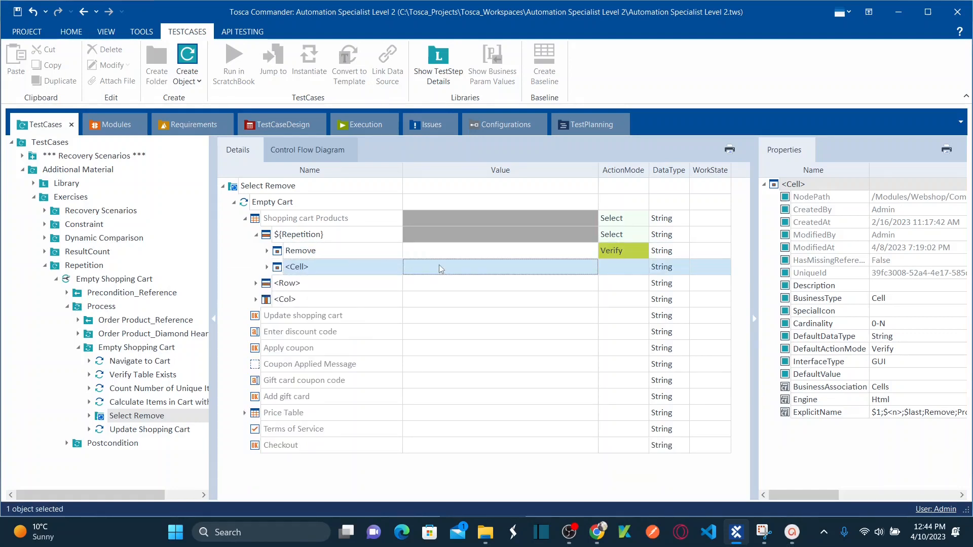
Step: Set the action mode of the Remove cell under the ${Repetition} row to Select
{"action": "left_click", "coordinate": [267, 251]}
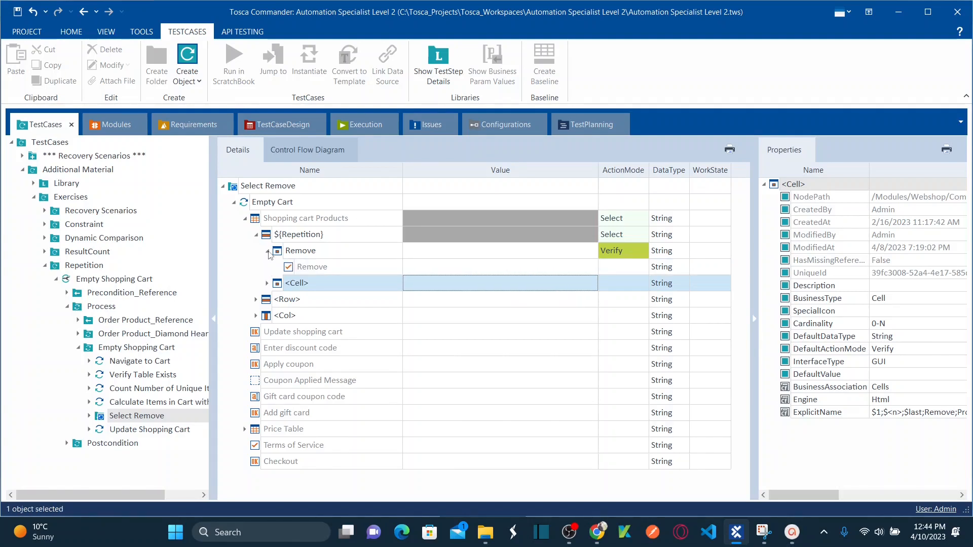
{"action": "left_click", "coordinate": [641, 252]}
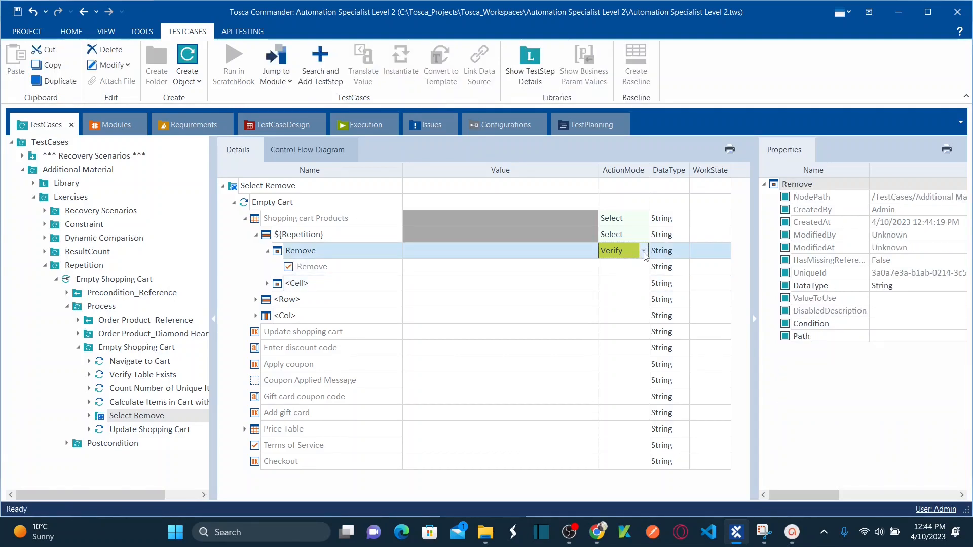
{"action": "left_click", "coordinate": [644, 253]}
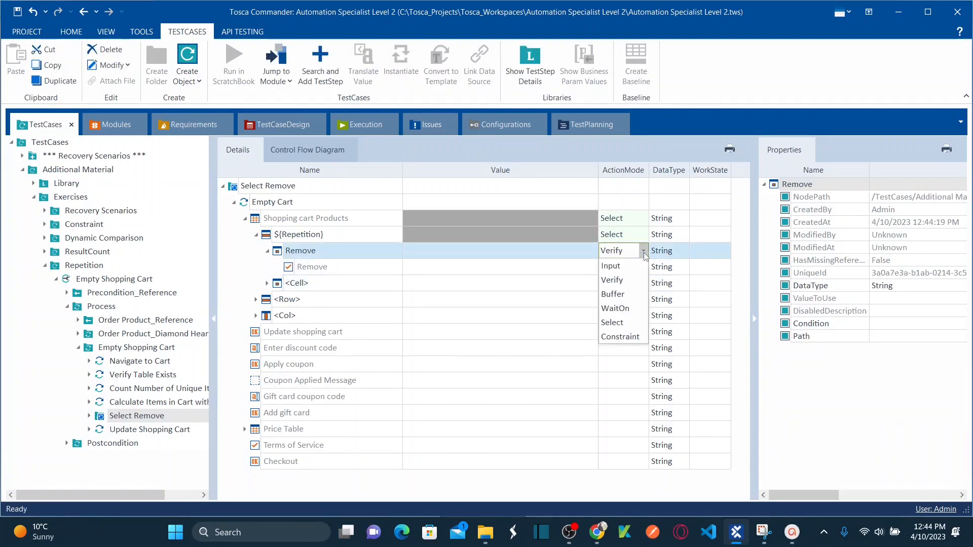
{"action": "left_click", "coordinate": [613, 323]}
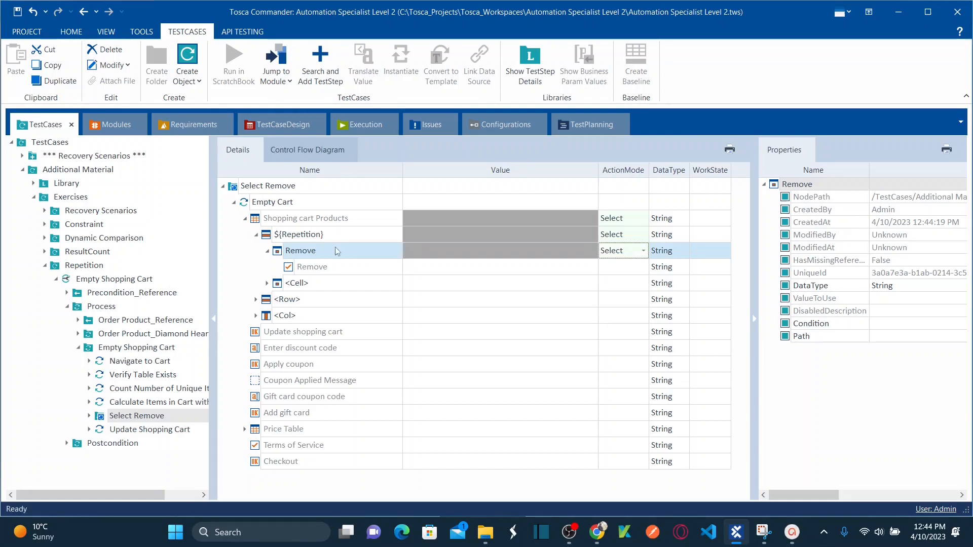
Step: Compare the Remove cell and its available column names with the Remove column of the web shop cart in Chrome
{"action": "left_click", "coordinate": [316, 261]}
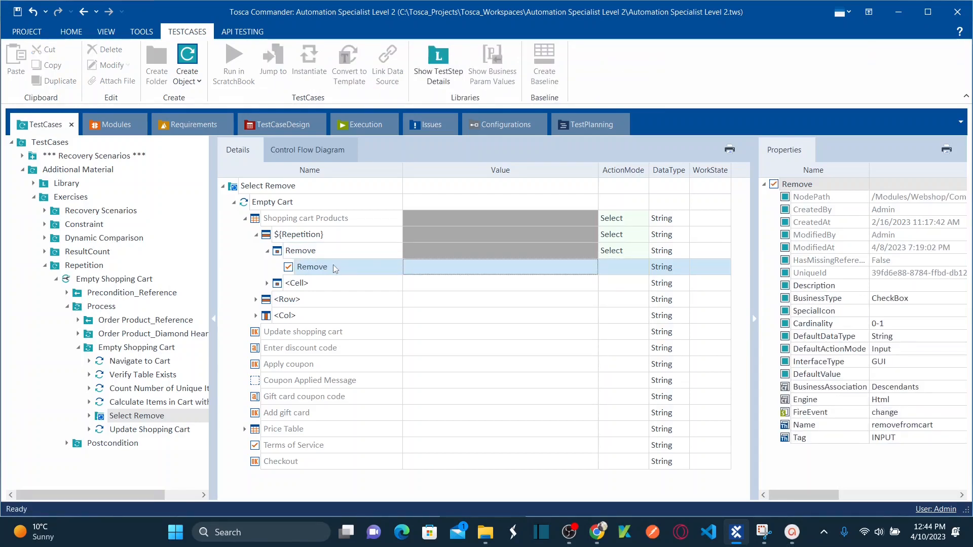
{"action": "key", "text": "alt"}
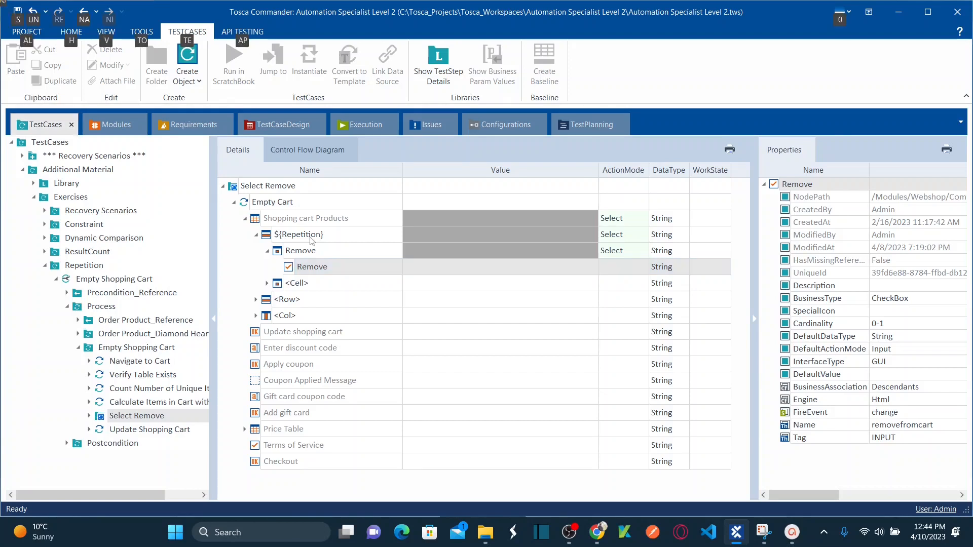
{"action": "key", "text": "alt+Tab"}
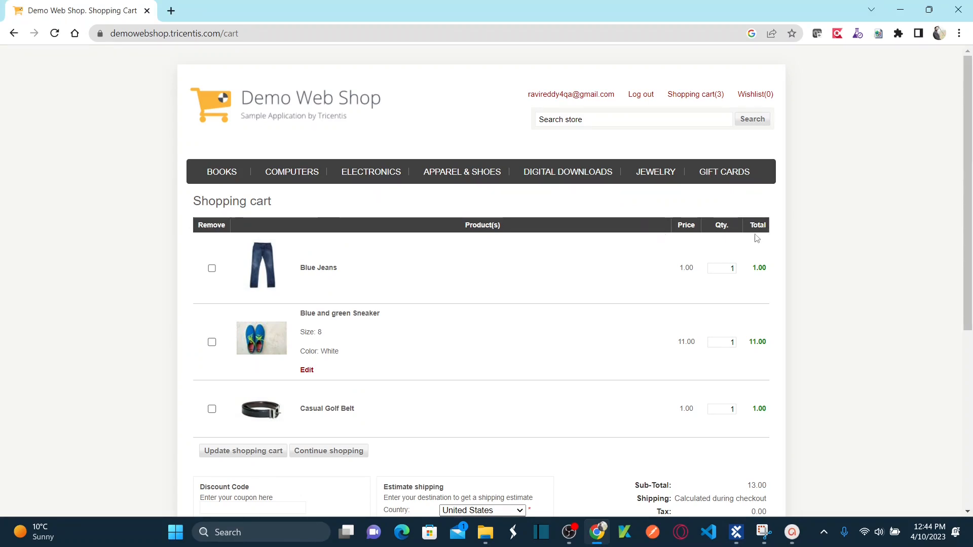
{"action": "key", "text": "alt+Tab"}
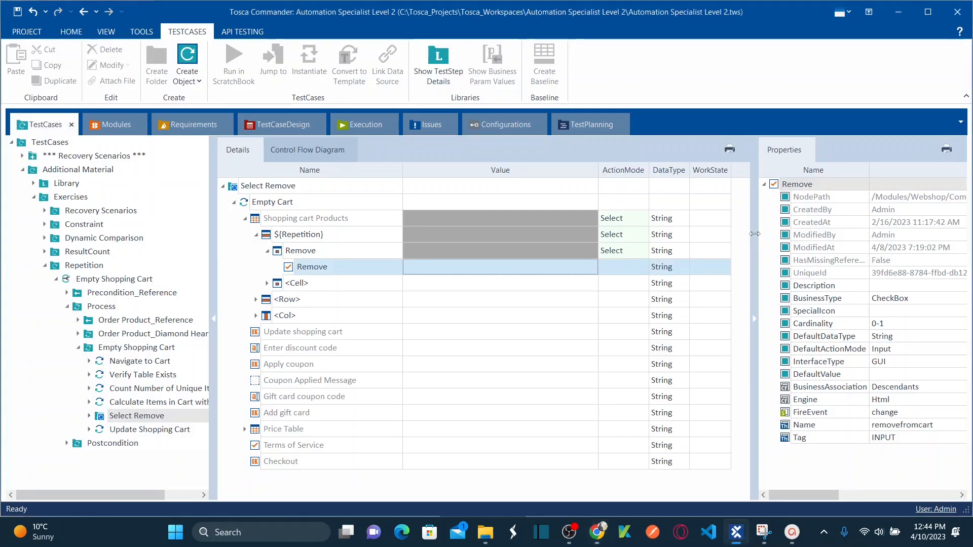
{"action": "left_click", "coordinate": [398, 252]}
{"action": "left_click", "coordinate": [397, 251]}
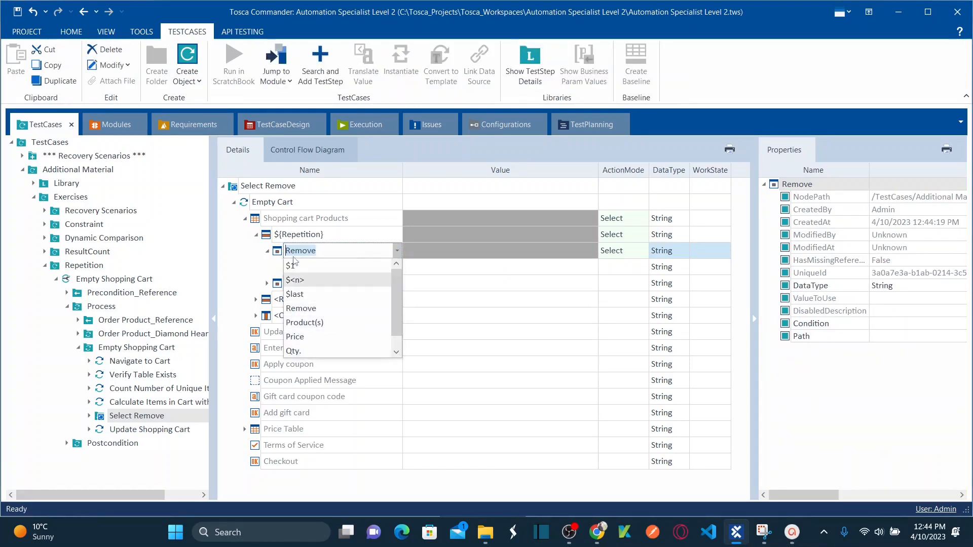
{"action": "left_click", "coordinate": [440, 260]}
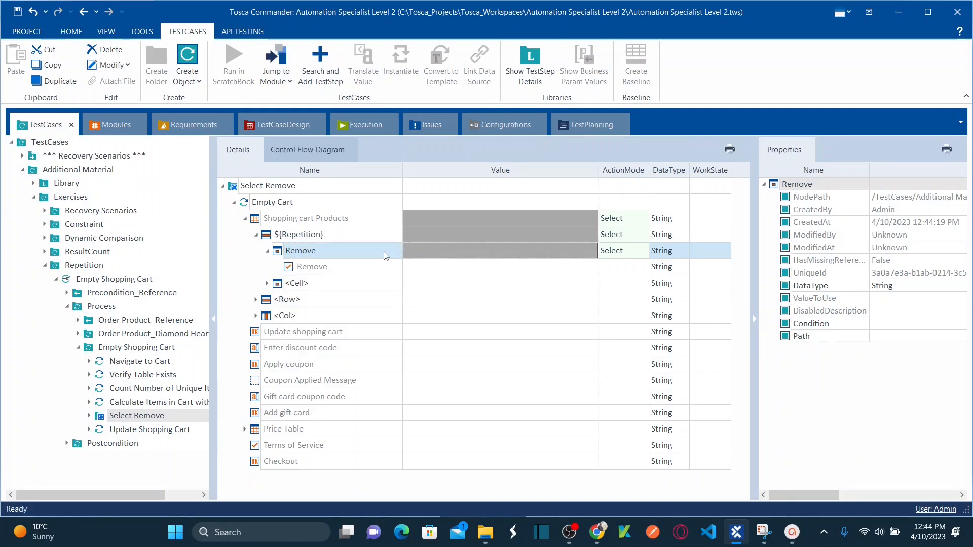
{"action": "key", "text": "alt+Tab"}
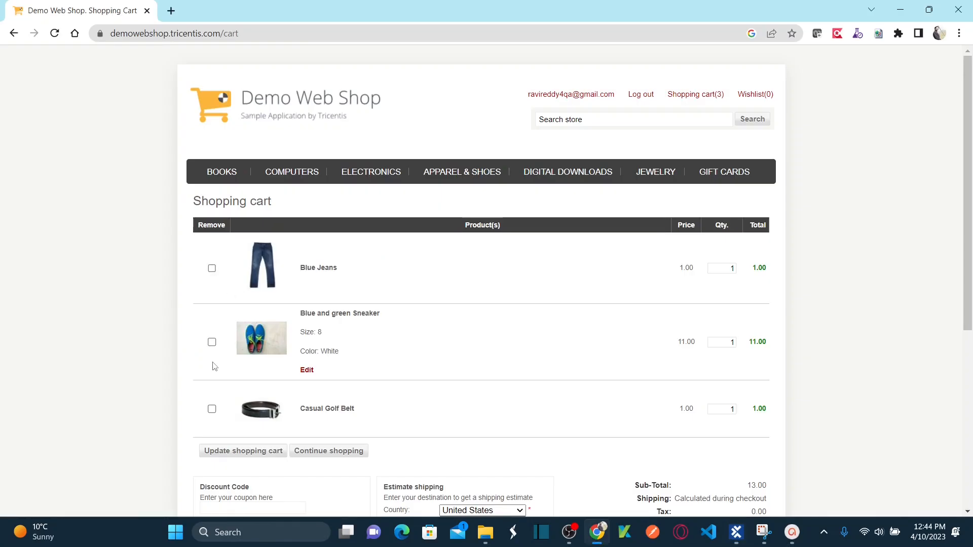
{"action": "key", "text": "alt+Tab"}
{"action": "left_click", "coordinate": [400, 252]}
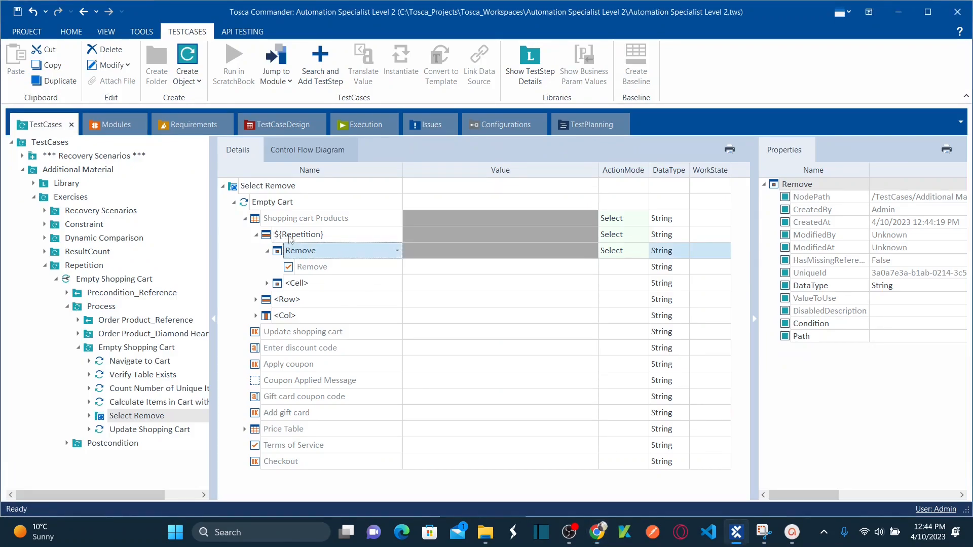
{"action": "left_click", "coordinate": [400, 249]}
{"action": "left_click", "coordinate": [361, 308]}
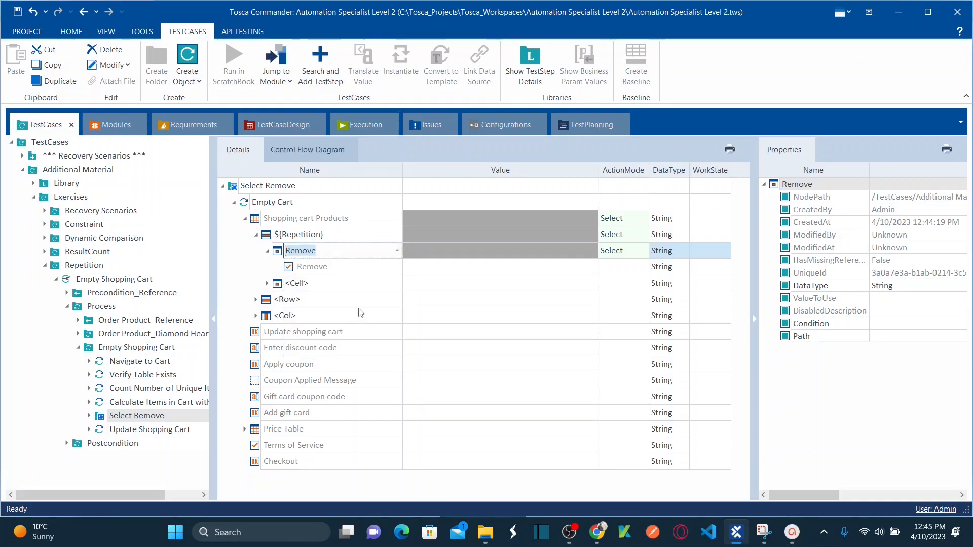
Step: Set the value of the Remove checkbox inside the Remove cell to True
{"action": "left_click", "coordinate": [359, 271]}
{"action": "left_click", "coordinate": [488, 274]}
{"action": "left_click", "coordinate": [538, 272]}
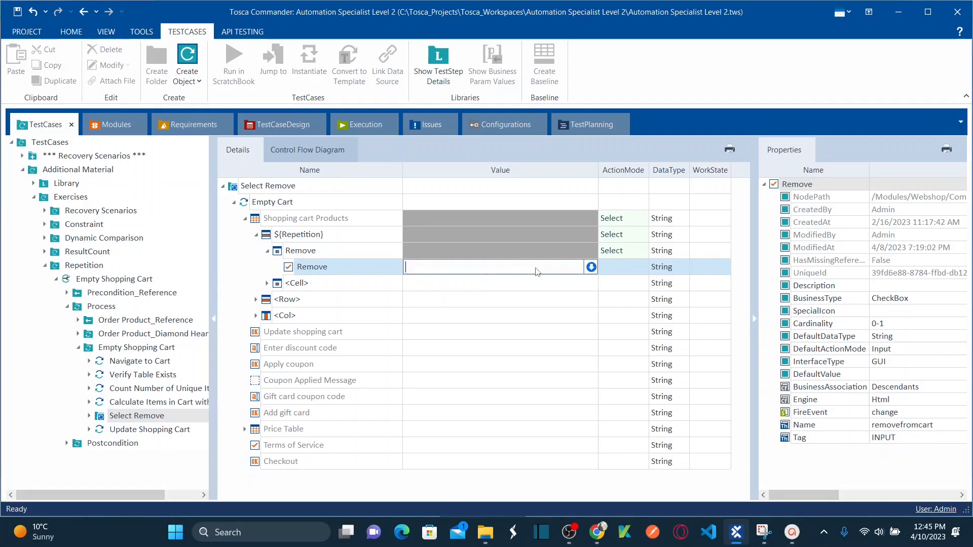
{"action": "left_click", "coordinate": [490, 303]}
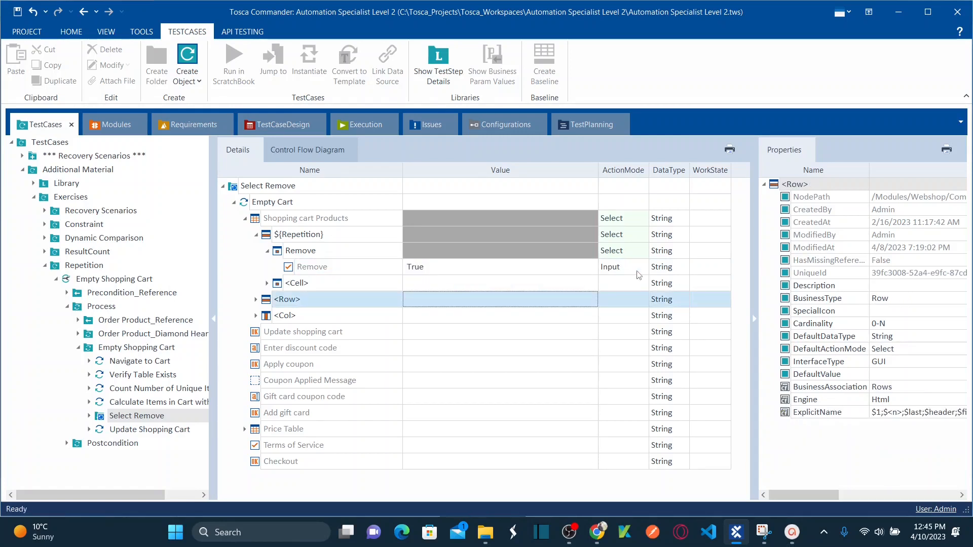
{"action": "left_click", "coordinate": [637, 271]}
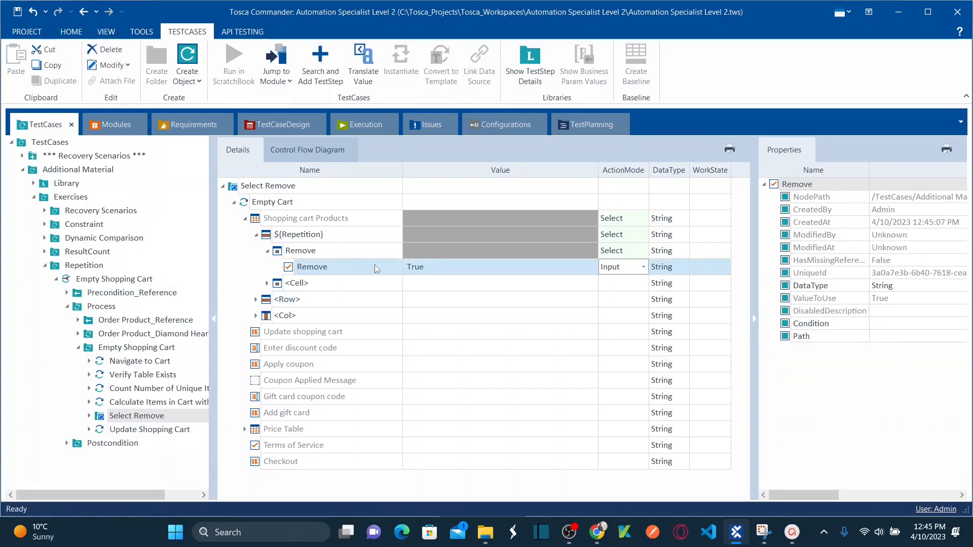
Step: Examine how the Select Remove folder's Repetition property relates to the ${Repetition} row and its Remove checkbox
{"action": "left_click", "coordinate": [297, 236]}
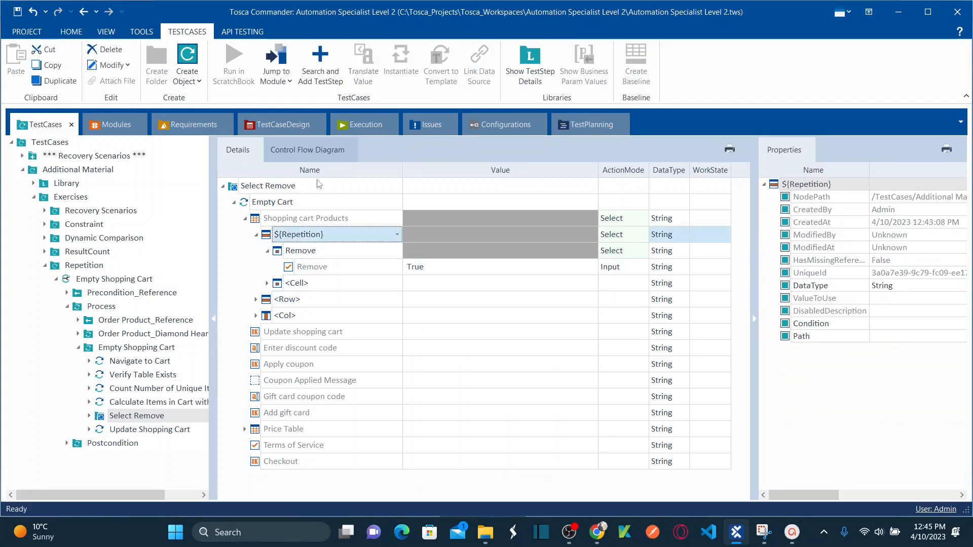
{"action": "left_click", "coordinate": [293, 187]}
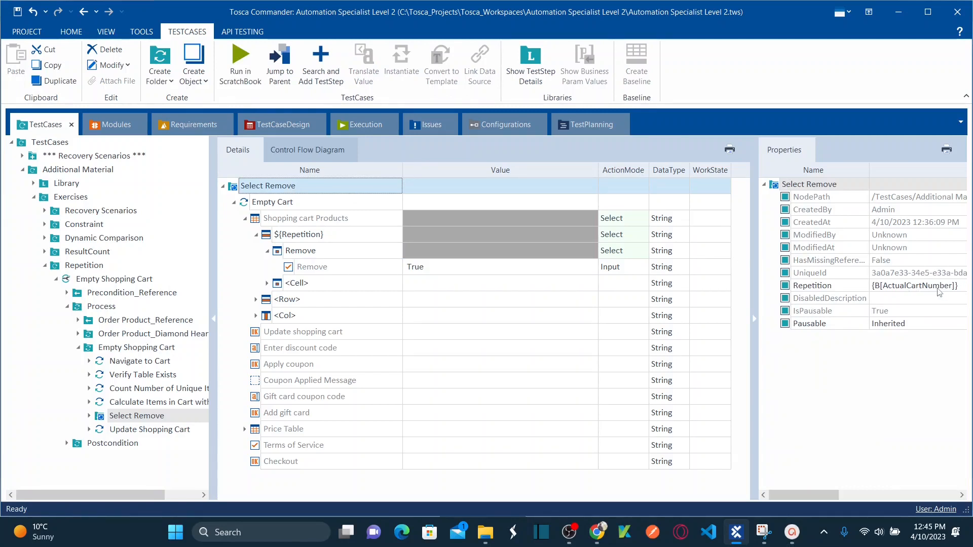
{"action": "left_click", "coordinate": [303, 235]}
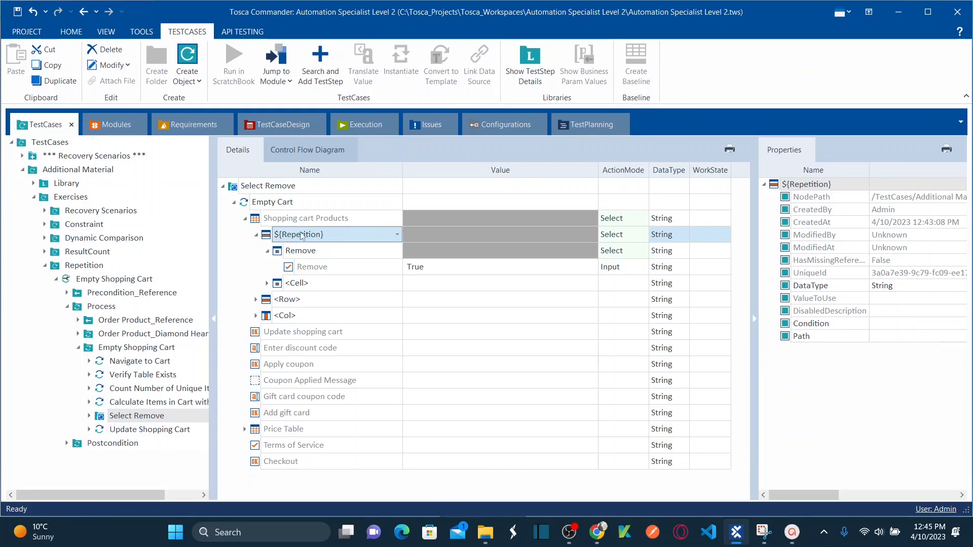
{"action": "left_click", "coordinate": [316, 254]}
{"action": "left_click", "coordinate": [321, 269]}
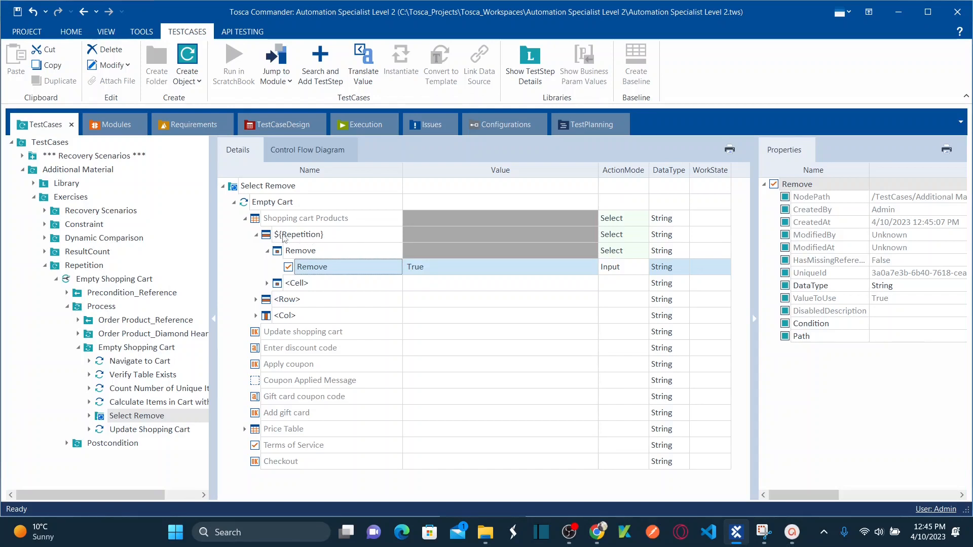
{"action": "left_click", "coordinate": [273, 185]}
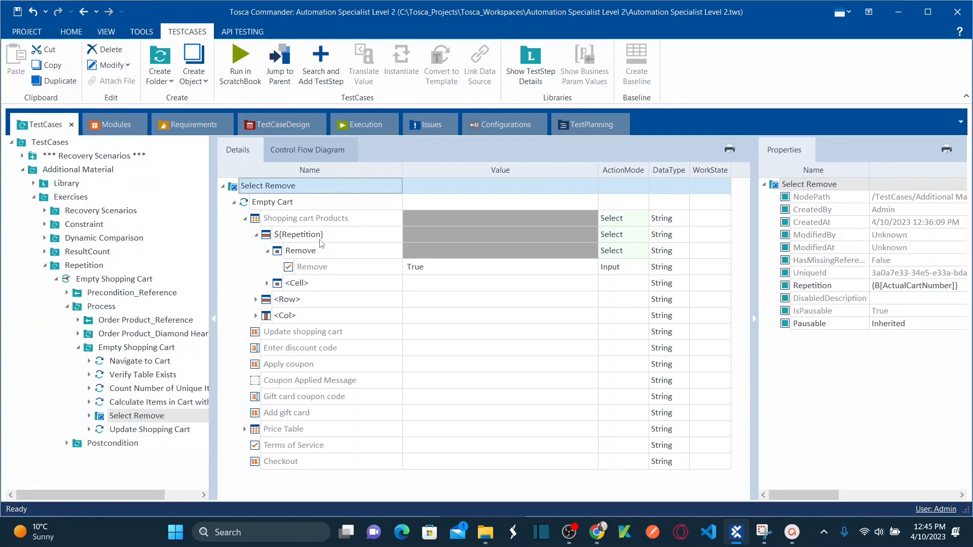
{"action": "left_click", "coordinate": [257, 235]}
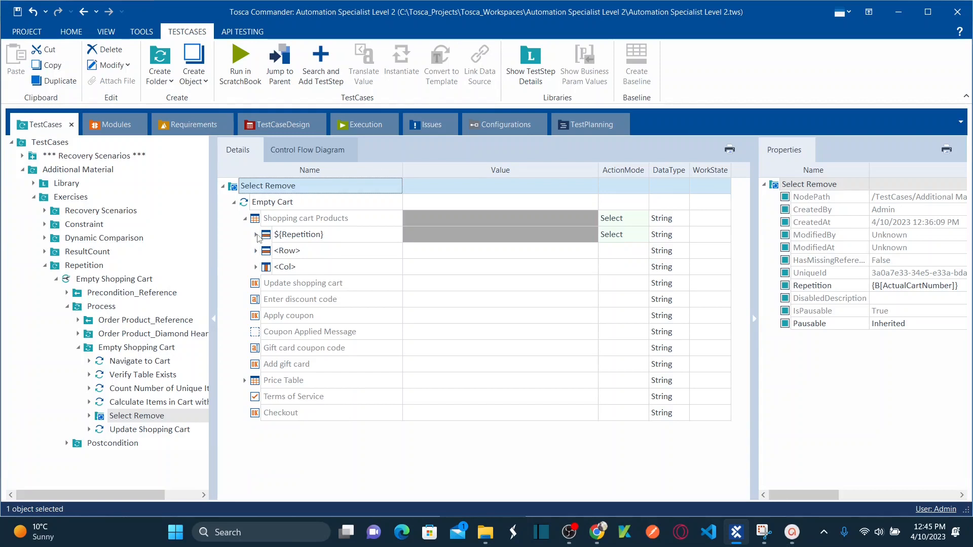
{"action": "left_click", "coordinate": [257, 235]}
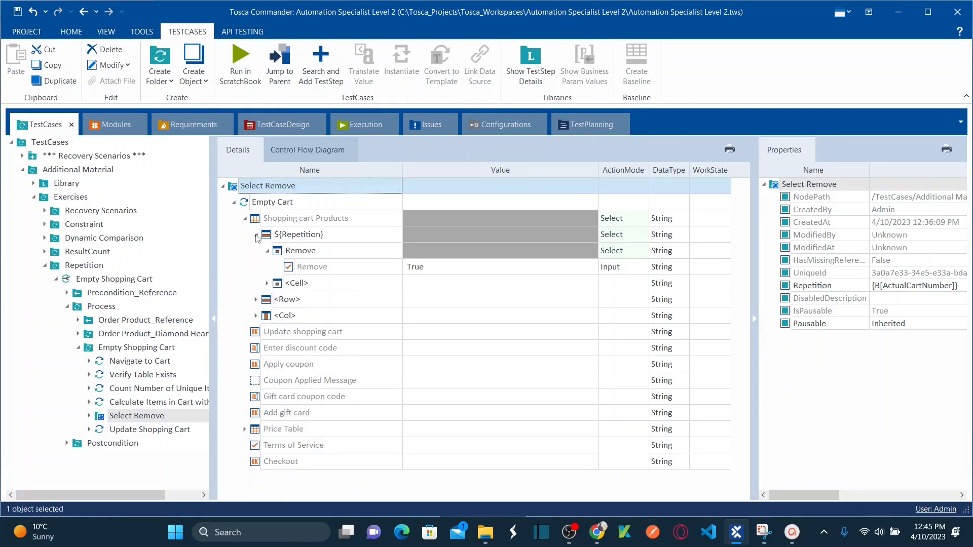
{"action": "left_click", "coordinate": [234, 203]}
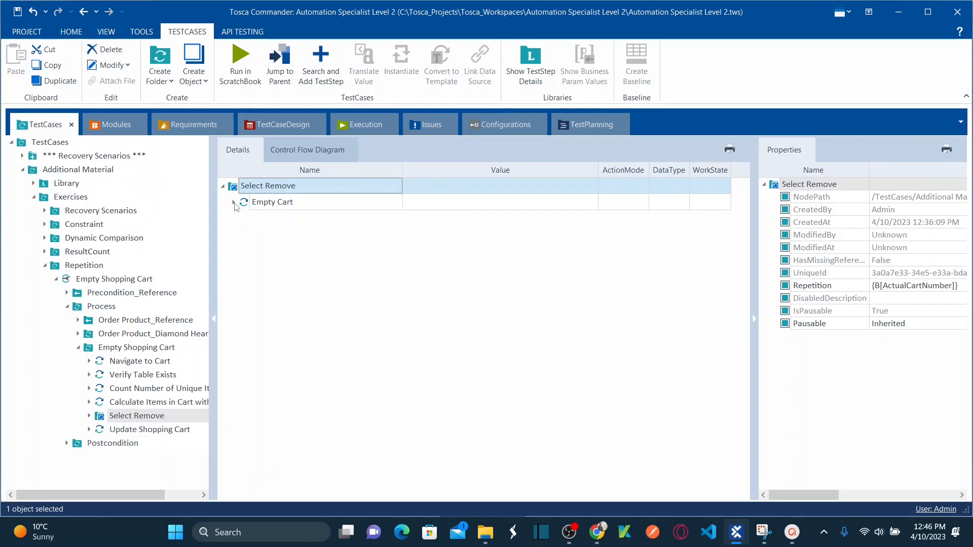
Step: Show the Repetition folder's details with every test step under Empty Shopping Cart collapsed
{"action": "left_click", "coordinate": [85, 268]}
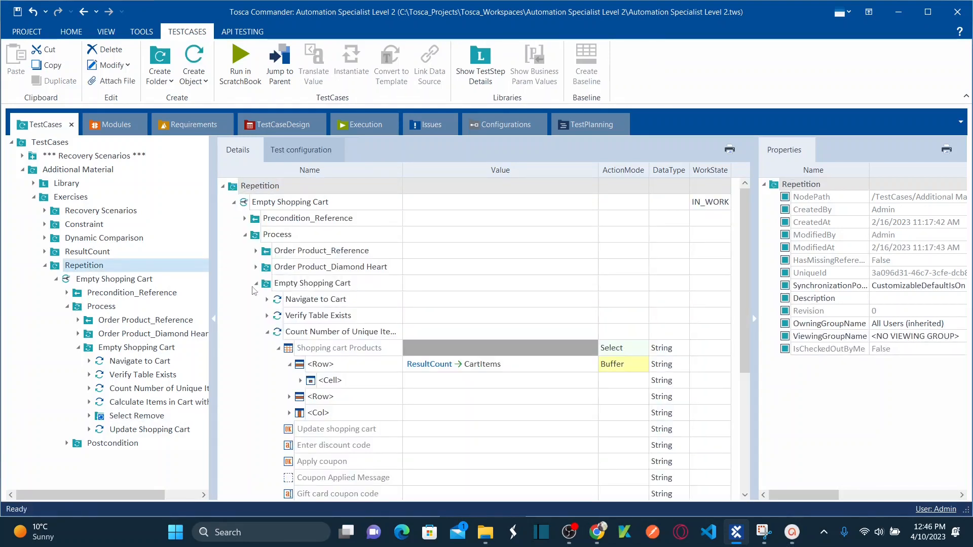
{"action": "left_click", "coordinate": [255, 284]}
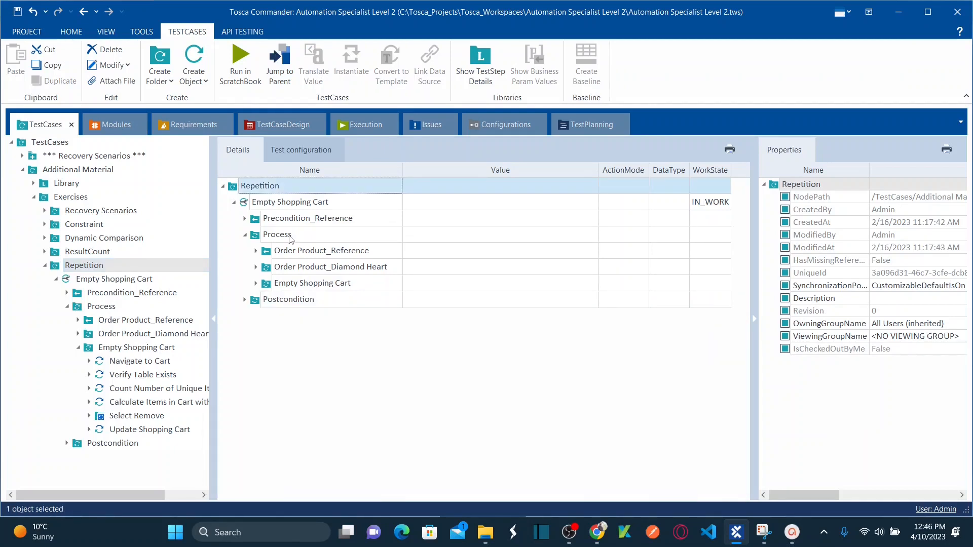
{"action": "left_click", "coordinate": [255, 284]}
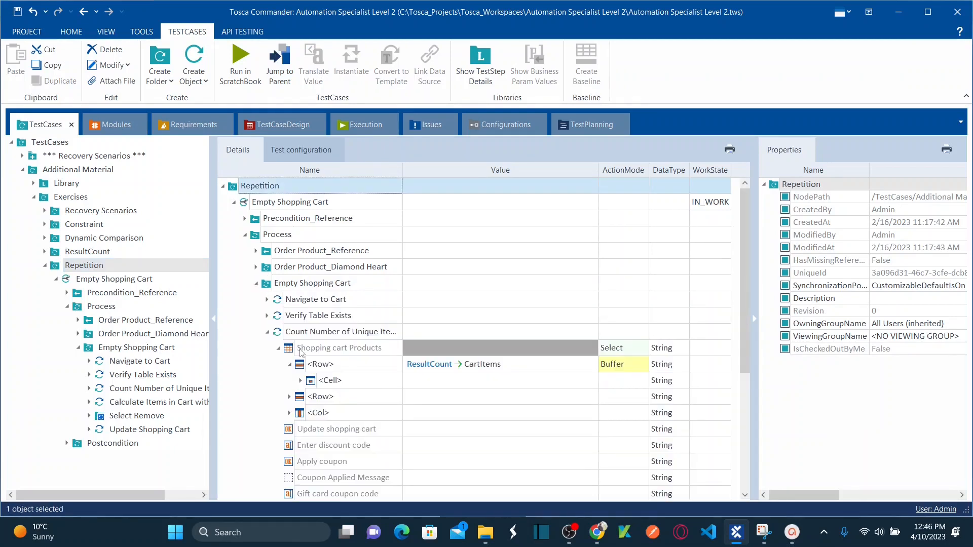
{"action": "left_click", "coordinate": [267, 332]}
{"action": "left_click", "coordinate": [267, 348]}
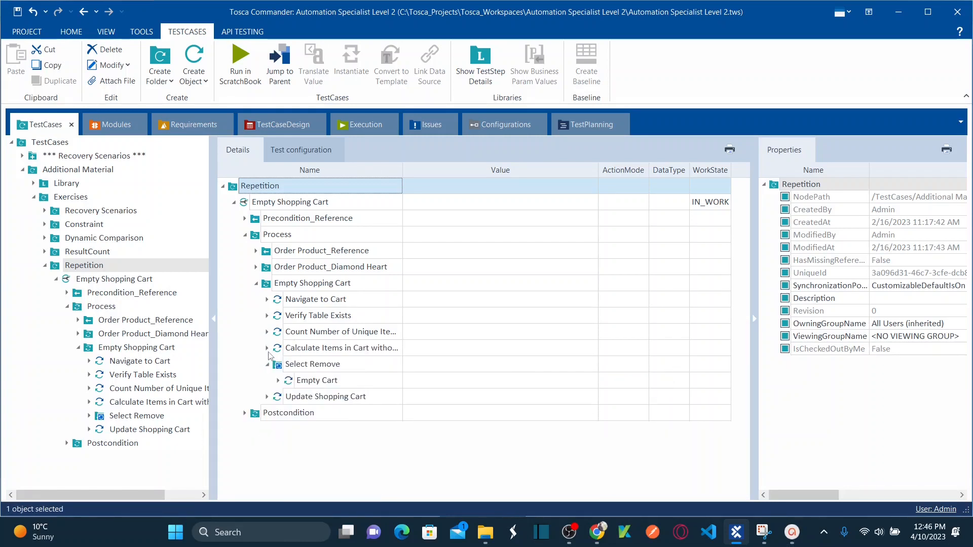
{"action": "left_click", "coordinate": [267, 365]}
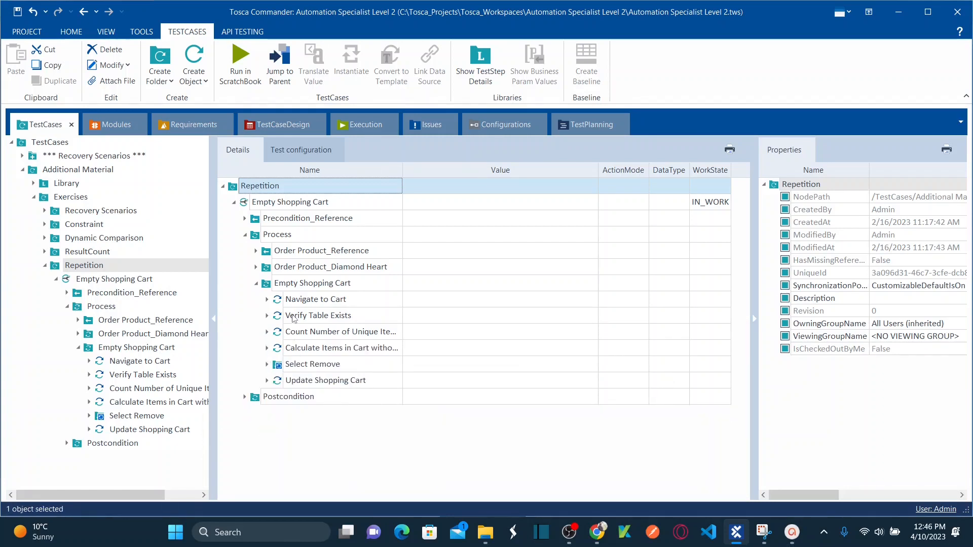
Step: Review the Empty Shopping Cart steps from Verify Table Exists through the cart item calculation to Select Remove
{"action": "left_click", "coordinate": [267, 315]}
{"action": "left_click", "coordinate": [267, 315]}
{"action": "left_click", "coordinate": [267, 332]}
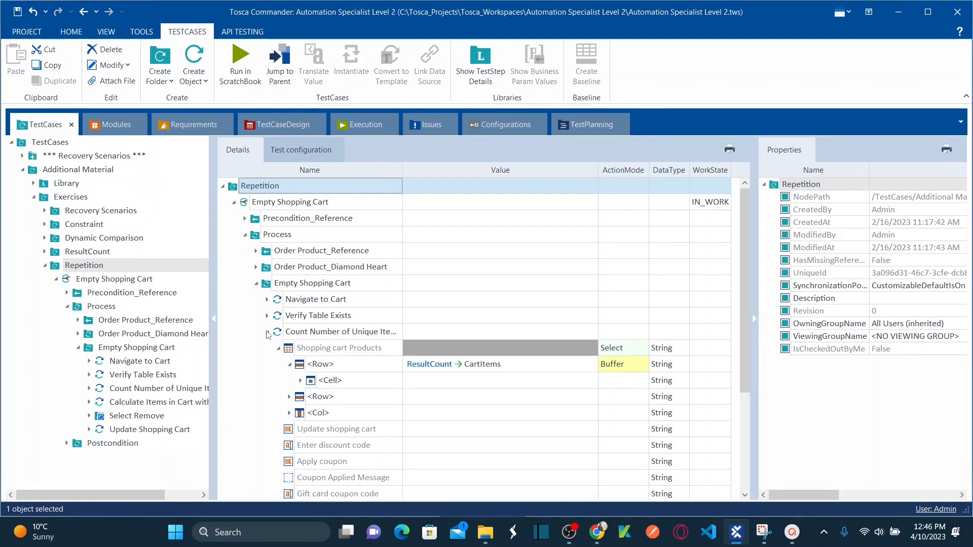
{"action": "left_click", "coordinate": [267, 332]}
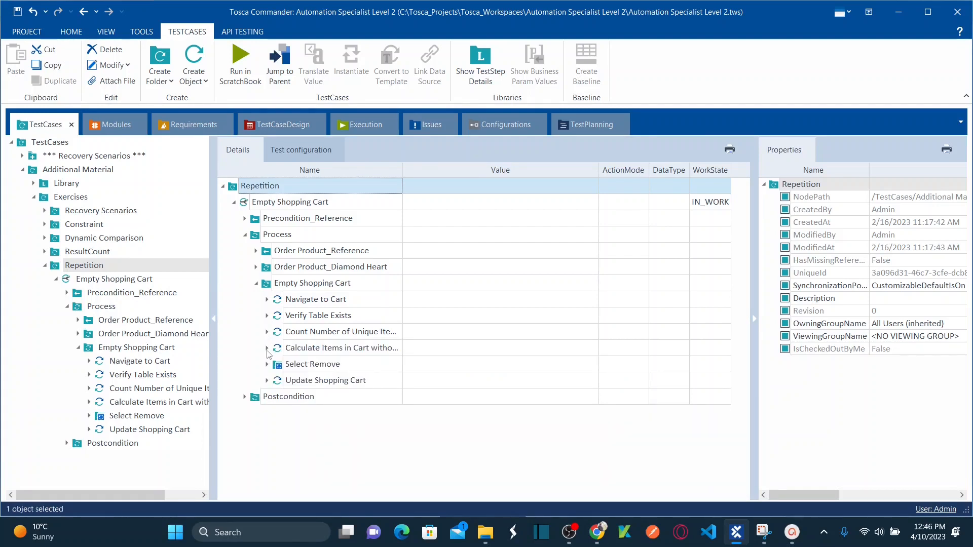
{"action": "left_click", "coordinate": [267, 348]}
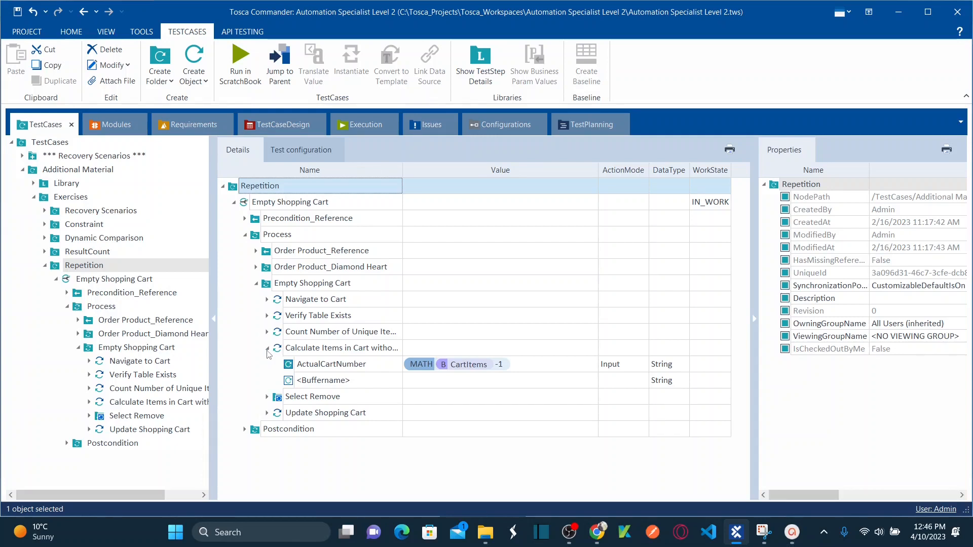
{"action": "left_click", "coordinate": [268, 348]}
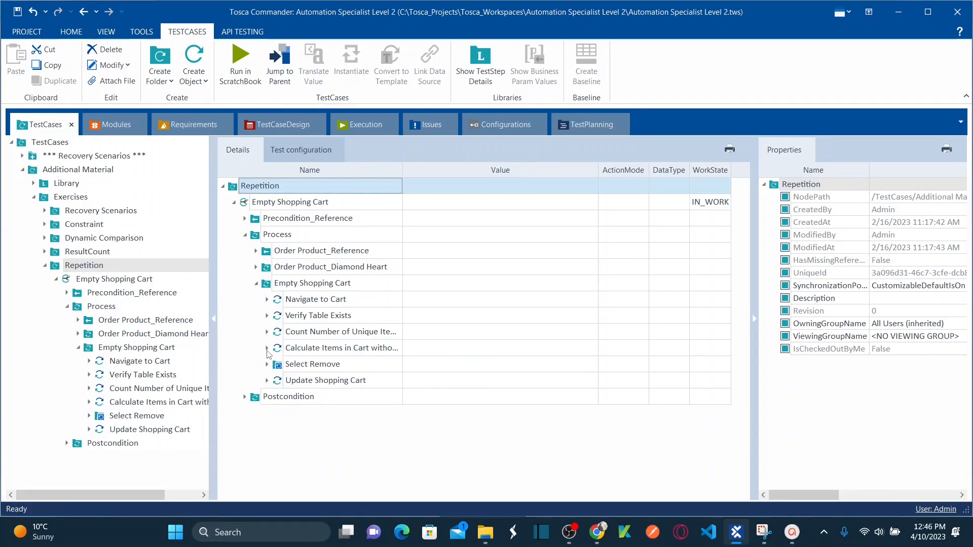
{"action": "left_click", "coordinate": [267, 364]}
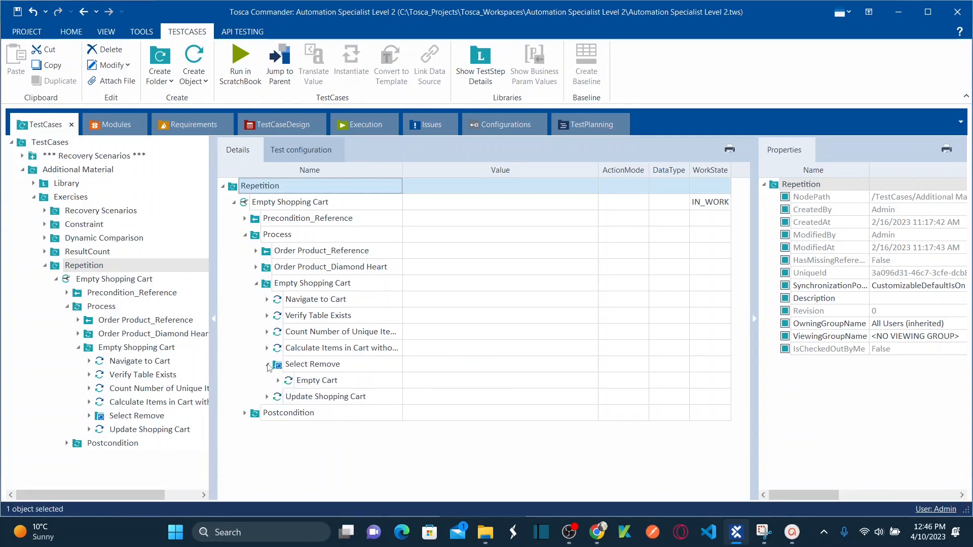
{"action": "left_click", "coordinate": [278, 365]}
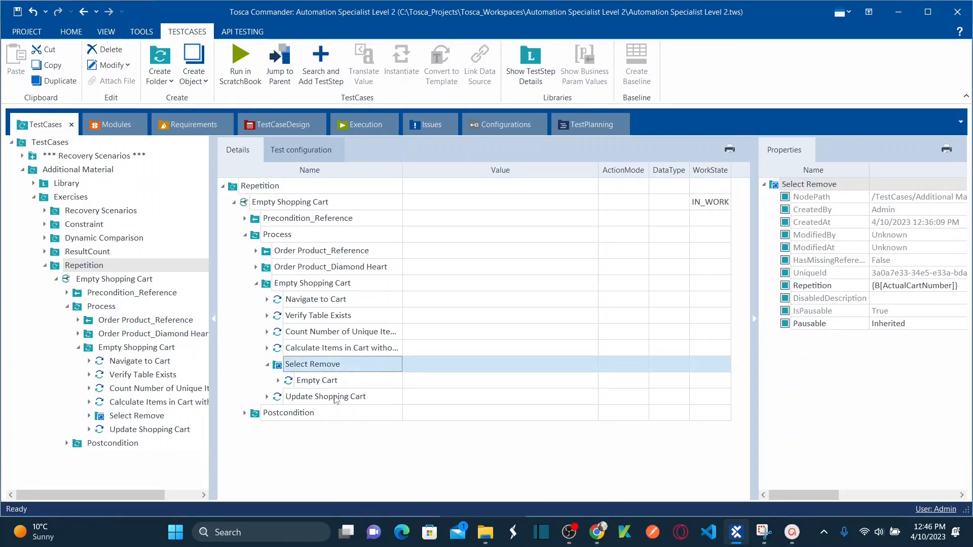
Step: Compare the Update Shopping Cart test step's values with the cart page of the Demo Web Shop in the browser
{"action": "left_click", "coordinate": [267, 364]}
{"action": "left_click", "coordinate": [267, 381]}
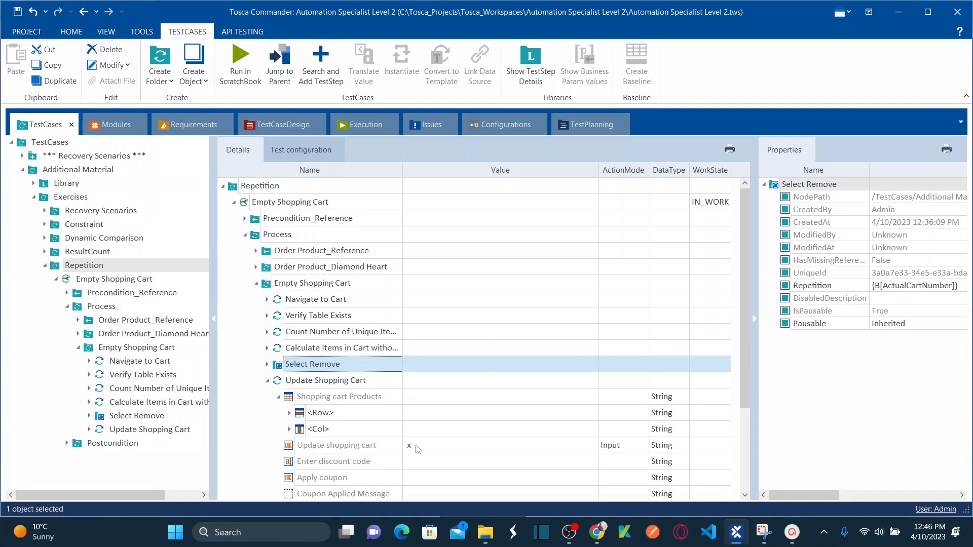
{"action": "key", "text": "alt+Tab"}
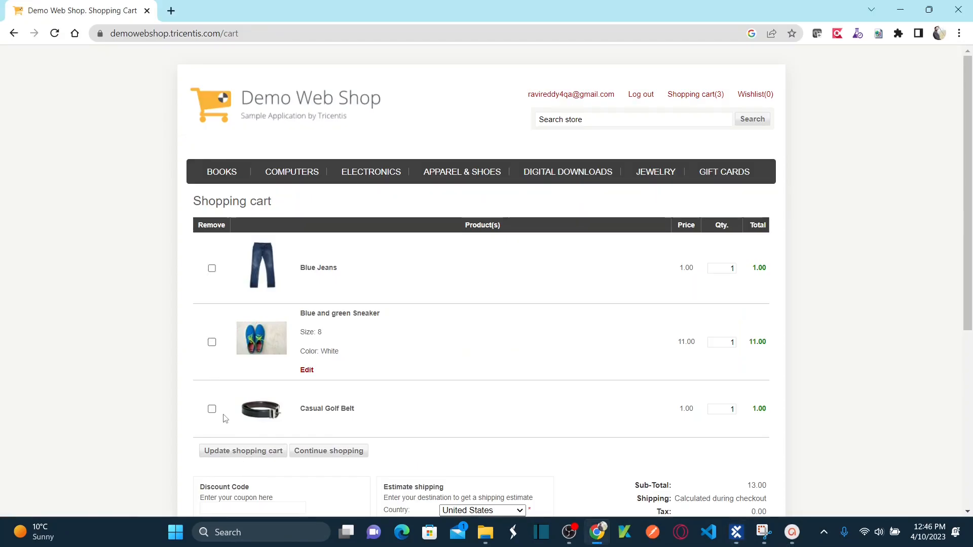
{"action": "key", "text": "alt+Tab"}
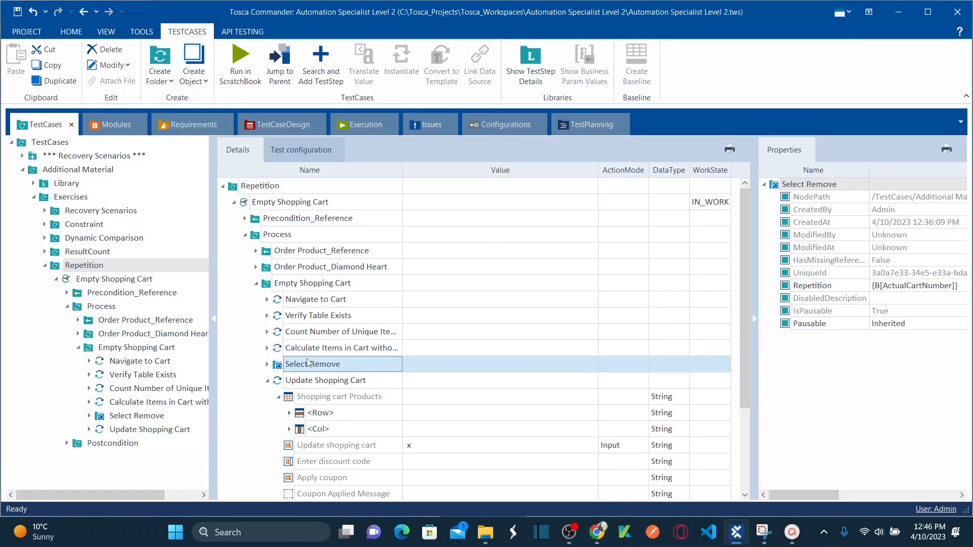
{"action": "key", "text": "alt+Tab"}
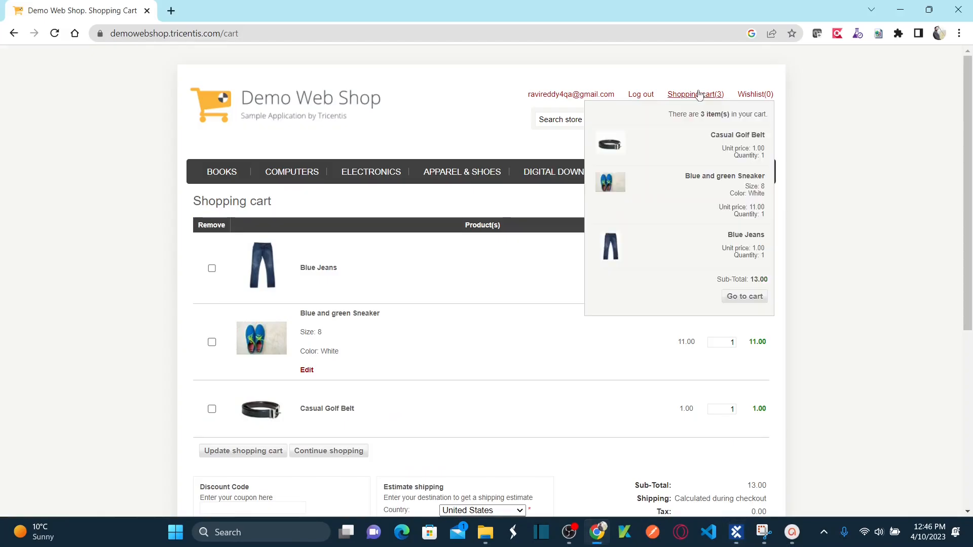
Step: Reopen the shopping cart page, mark Blue Jeans, Blue and green Sneaker and Casual Golf Belt for removal, and update the cart
{"action": "left_click", "coordinate": [707, 98]}
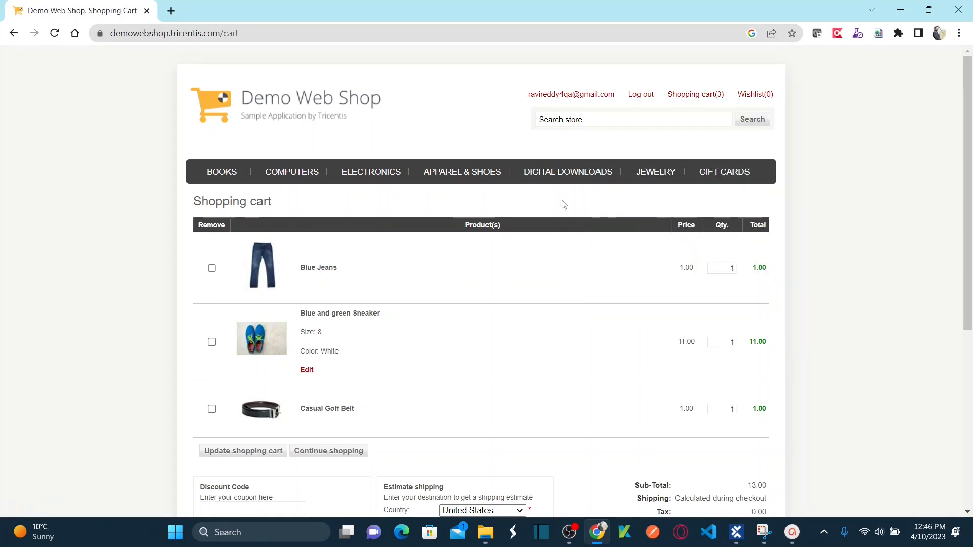
{"action": "left_click", "coordinate": [212, 268]}
{"action": "left_click", "coordinate": [211, 342]}
{"action": "left_click", "coordinate": [212, 409]}
{"action": "left_click", "coordinate": [268, 451]}
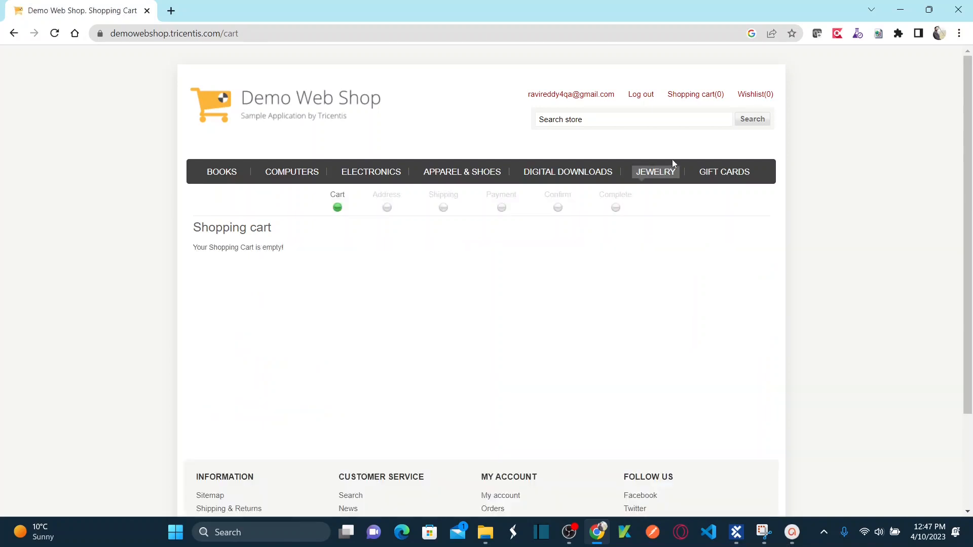
Step: Log out of the Demo Web Shop and close its browser tab
{"action": "left_click", "coordinate": [640, 98]}
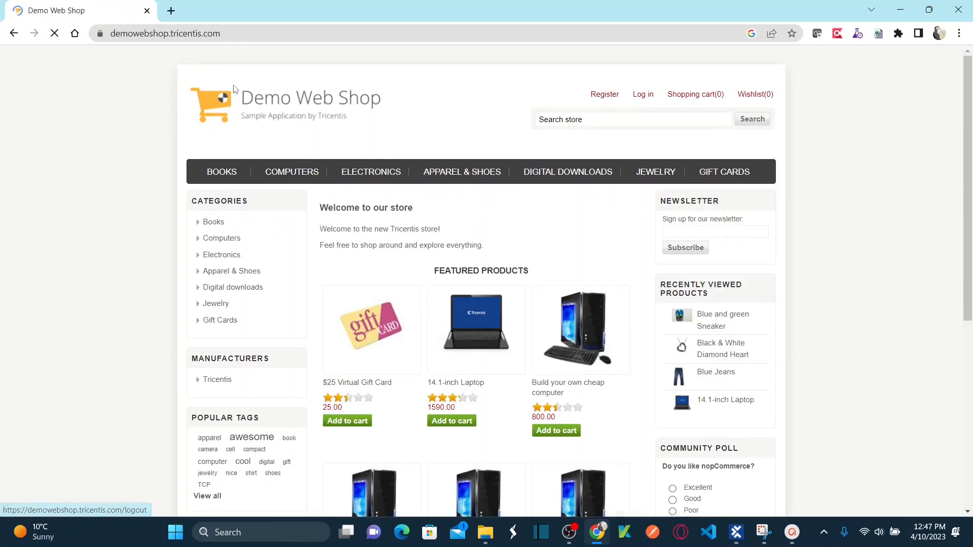
{"action": "left_click", "coordinate": [147, 11]}
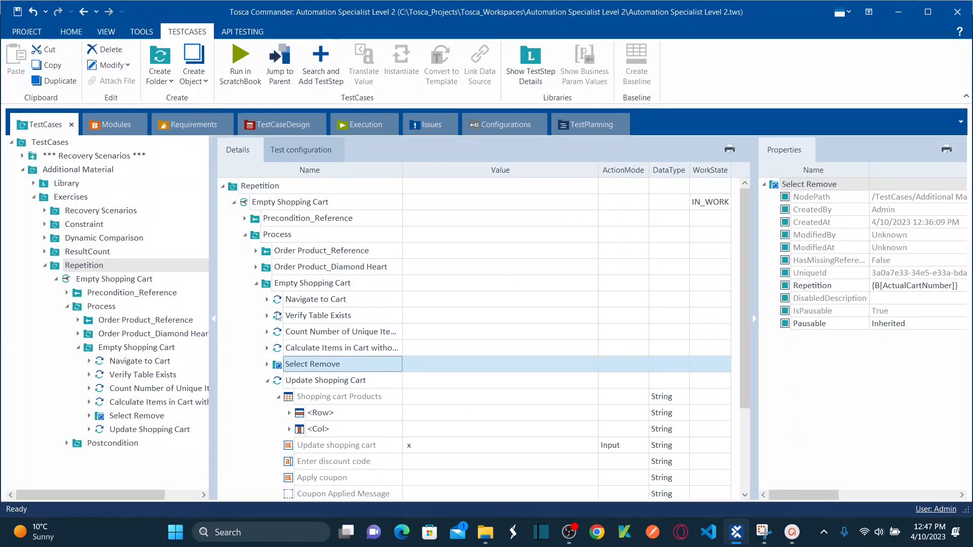
Step: Collapse the Update Shopping Cart step and the Process folder, and run the Empty Shopping Cart test case in ScratchBook
{"action": "left_click", "coordinate": [268, 381]}
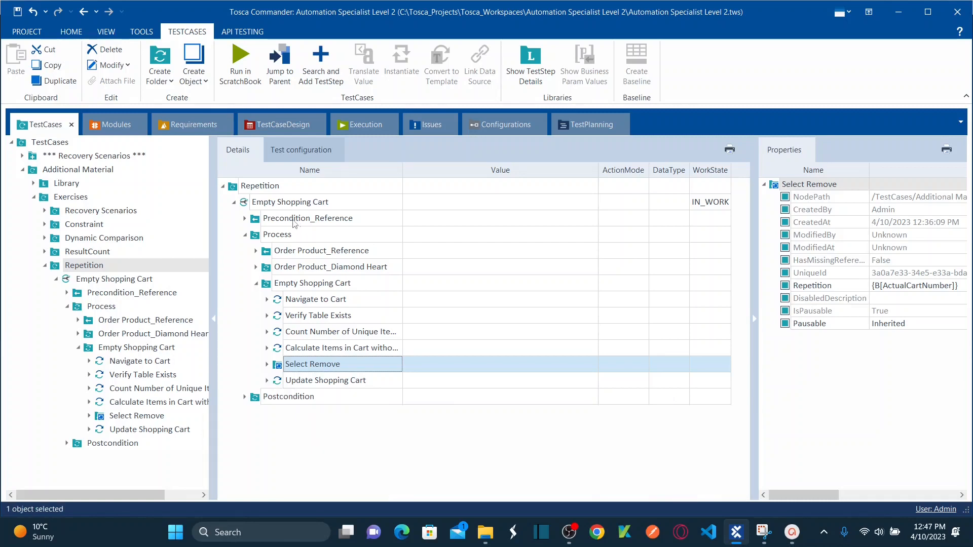
{"action": "left_click", "coordinate": [245, 235]}
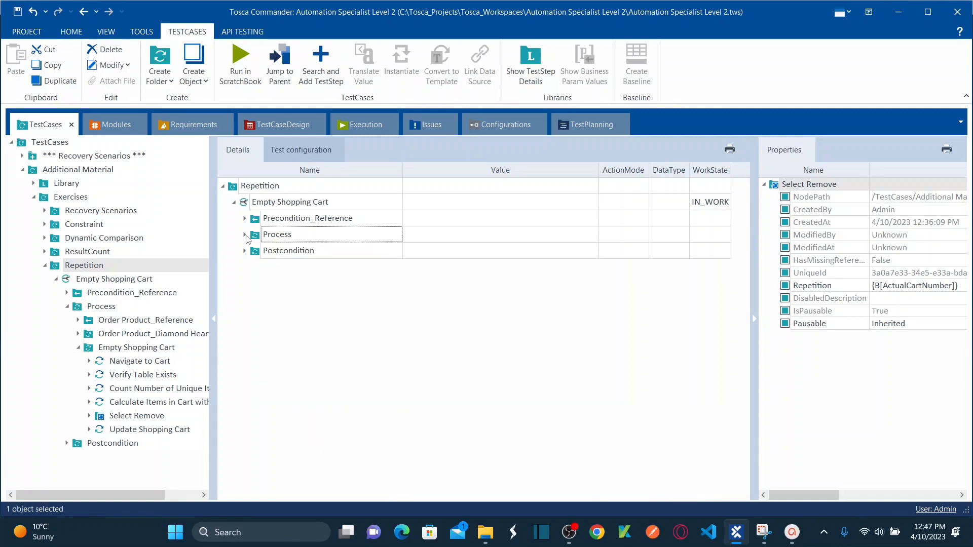
{"action": "left_click", "coordinate": [267, 208]}
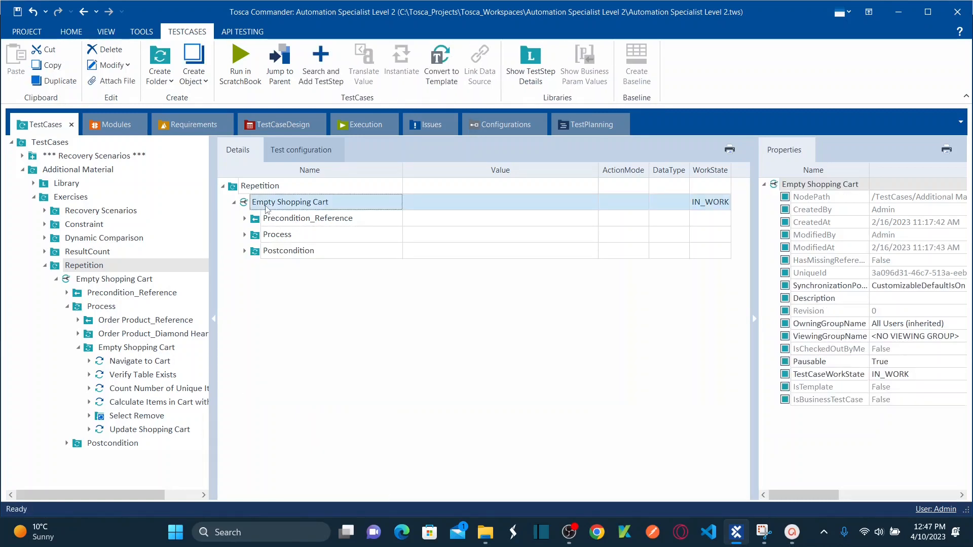
{"action": "right_click", "coordinate": [267, 208]}
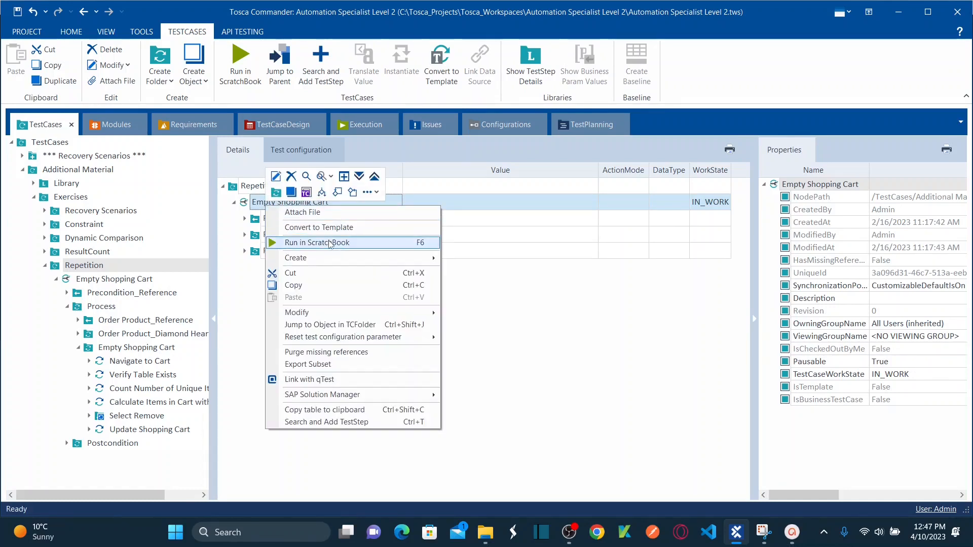
{"action": "left_click", "coordinate": [330, 243]}
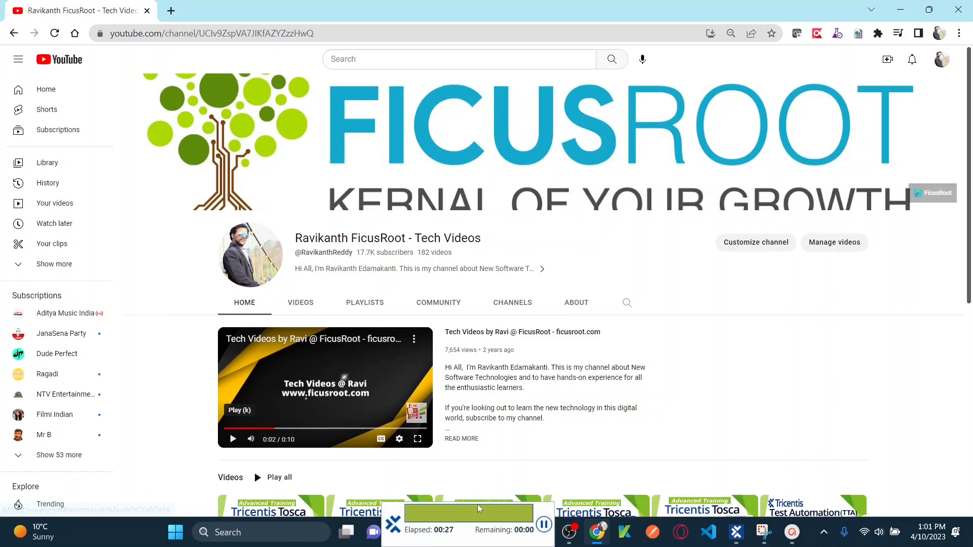
Step: Switch to Tosca and examine the ScratchBook results for each repetition of Select Remove, closing the results when done
{"action": "left_click", "coordinate": [737, 534]}
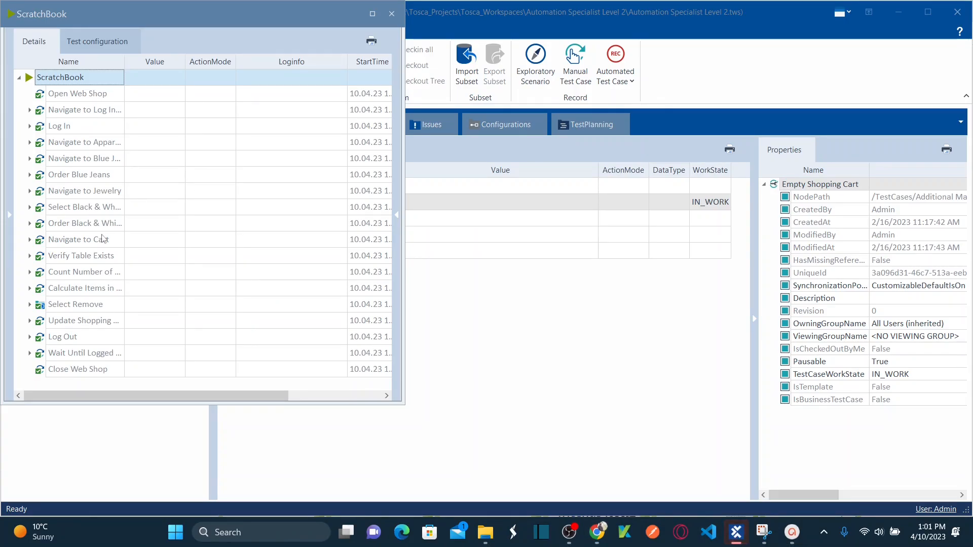
{"action": "left_click", "coordinate": [372, 14]}
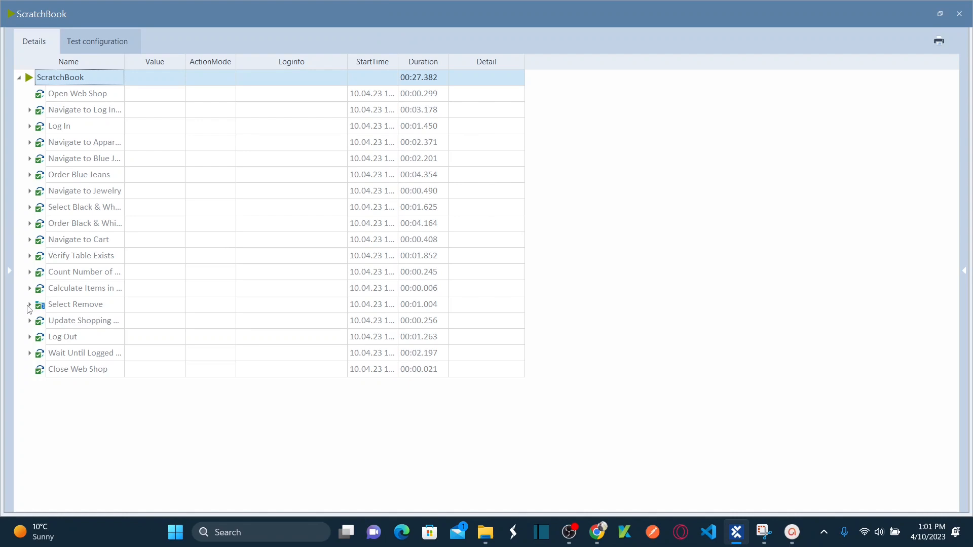
{"action": "left_click", "coordinate": [29, 305]}
{"action": "left_click", "coordinate": [76, 324]}
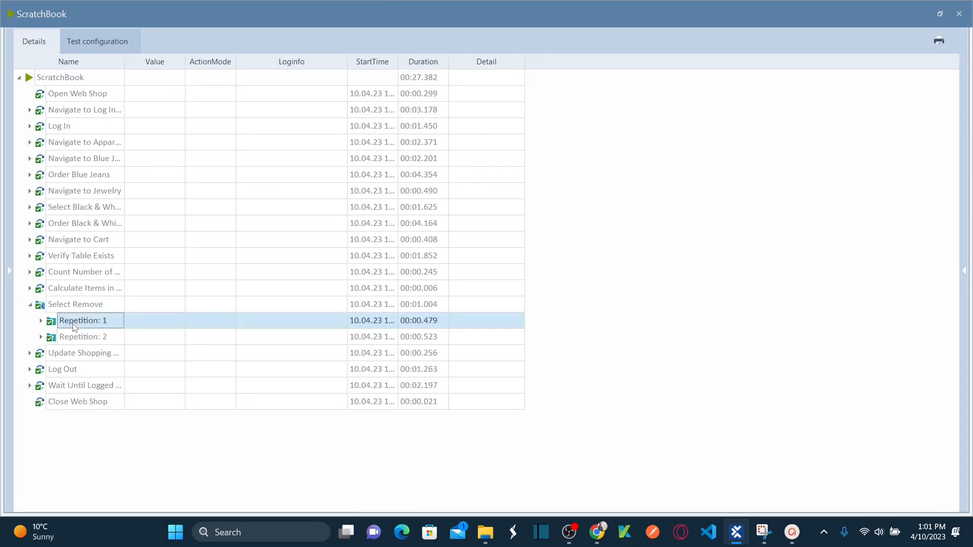
{"action": "left_click", "coordinate": [41, 321]}
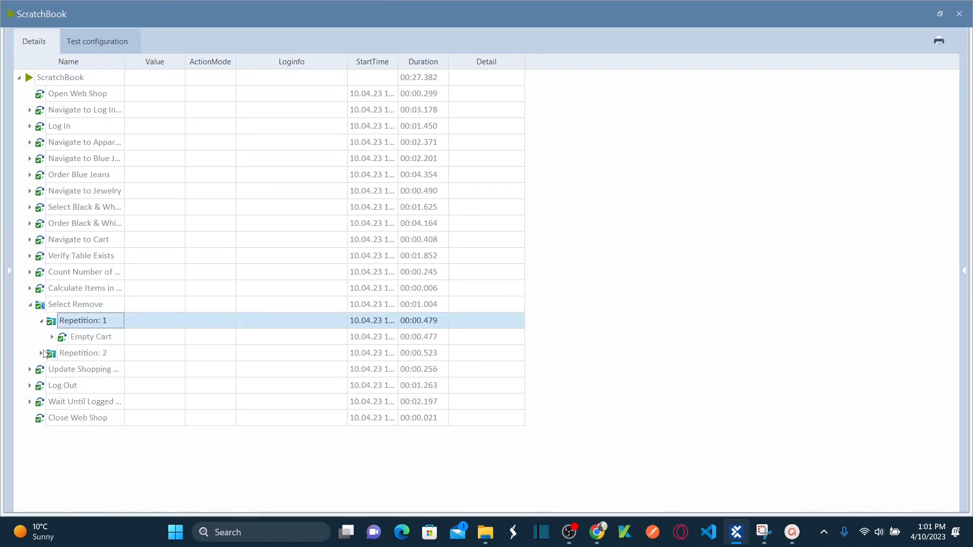
{"action": "left_click", "coordinate": [41, 354]}
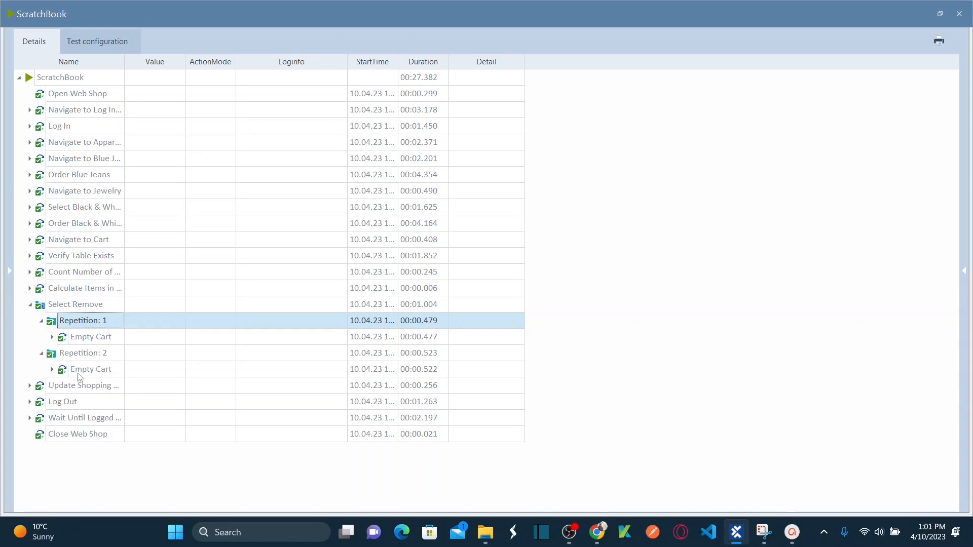
{"action": "left_click", "coordinate": [41, 321]}
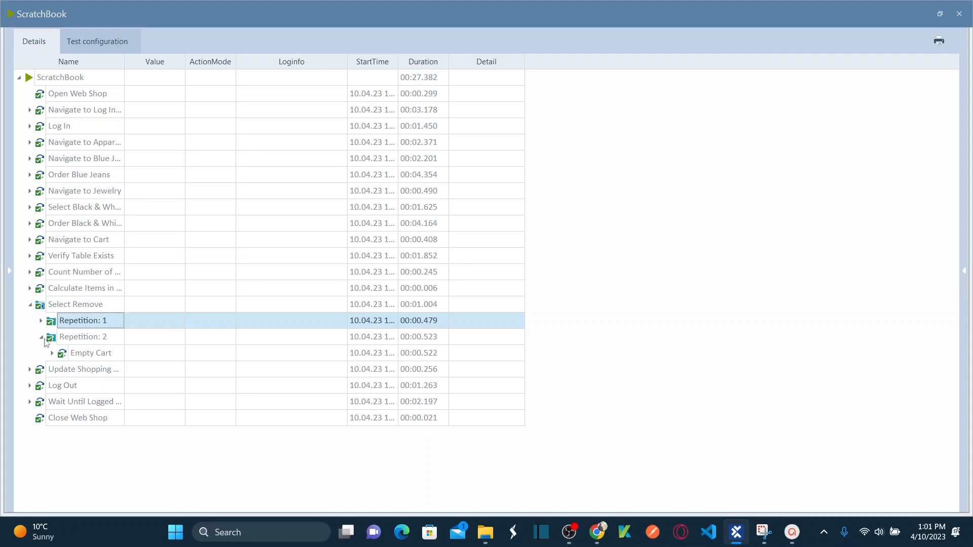
{"action": "left_click", "coordinate": [42, 337]}
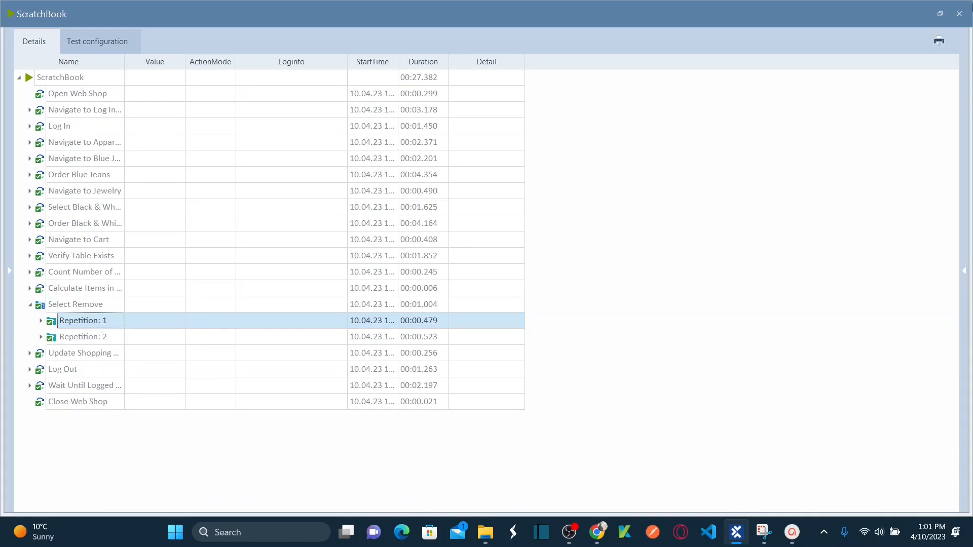
{"action": "left_click", "coordinate": [959, 13]}
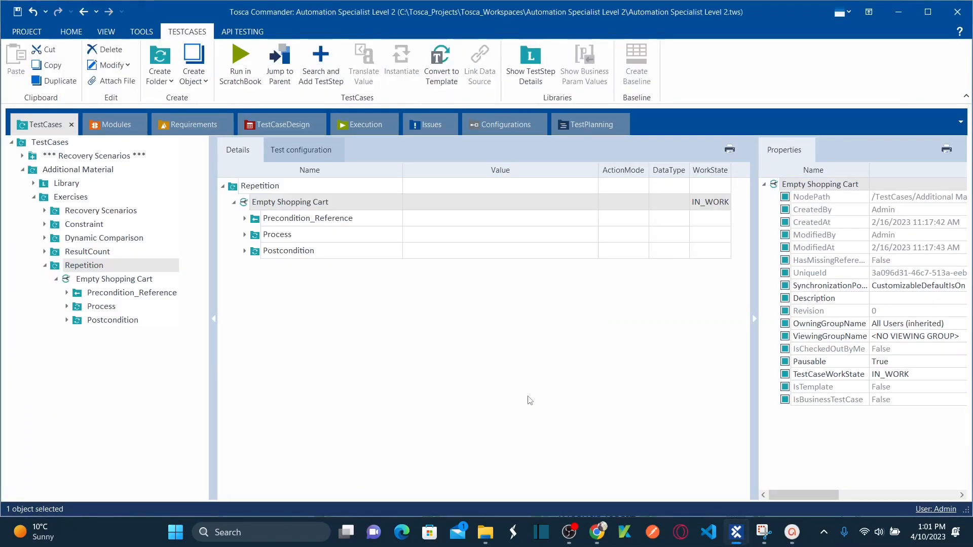
{"action": "left_click", "coordinate": [600, 532]}
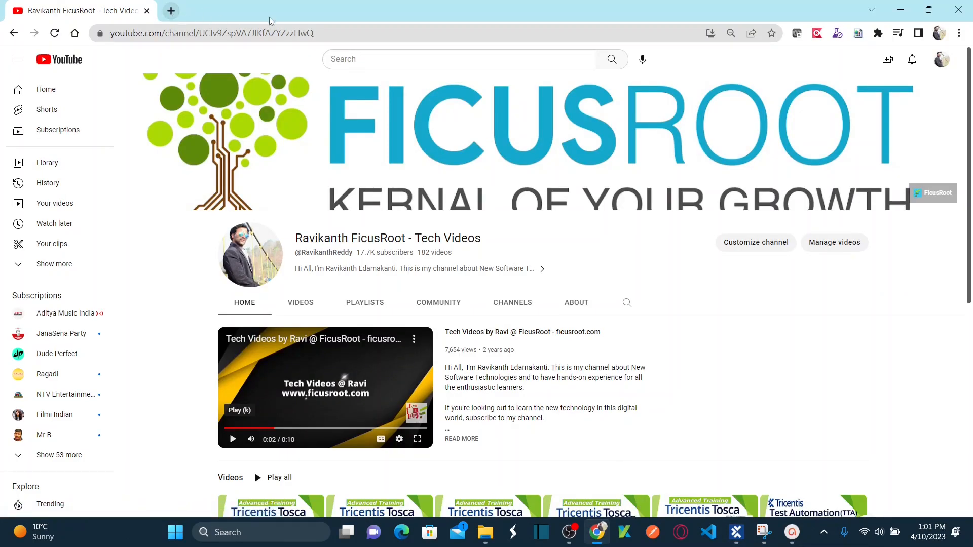
{"action": "left_click", "coordinate": [898, 14]}
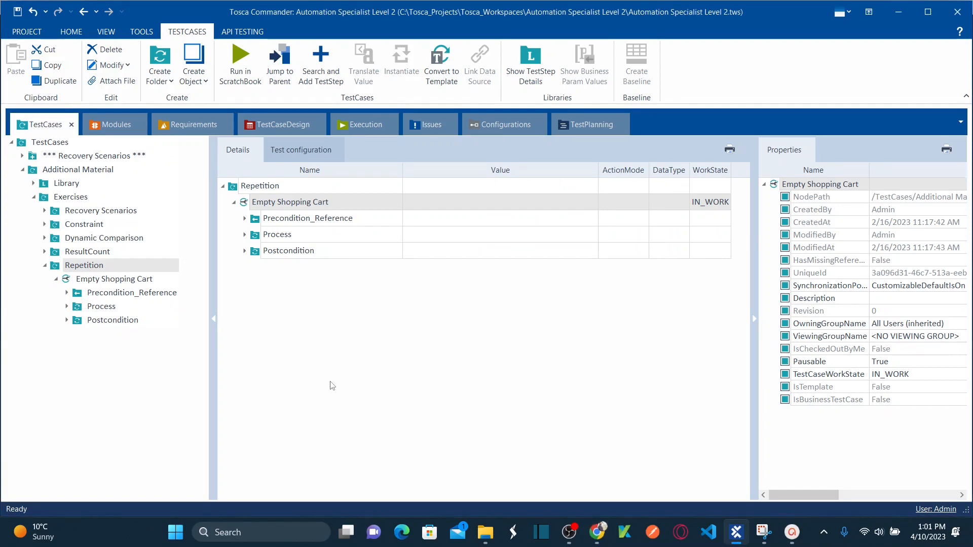
Step: Review how the buffered CartItems row count, the Select Remove folder's Repetition property and the ${Repetition} row work together under Process
{"action": "left_click", "coordinate": [248, 236]}
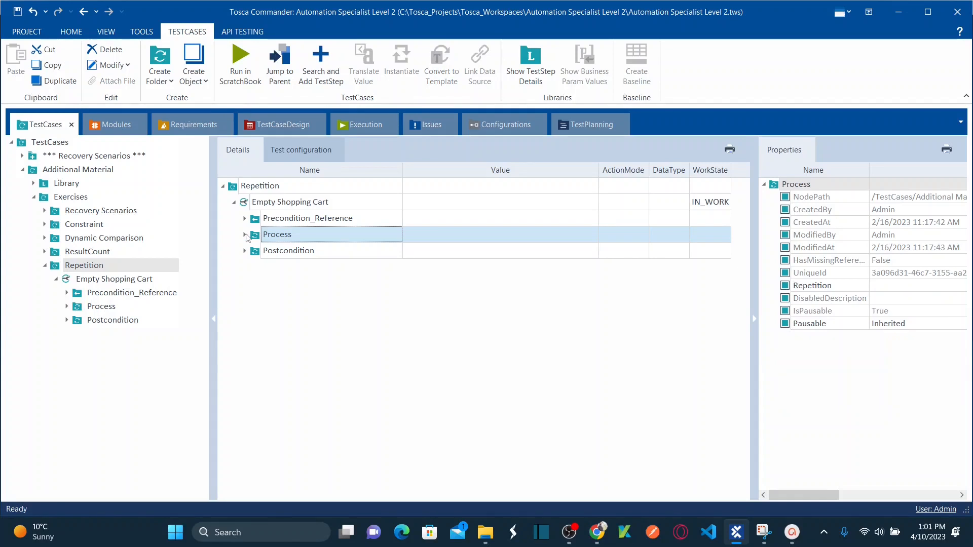
{"action": "left_click", "coordinate": [245, 235]}
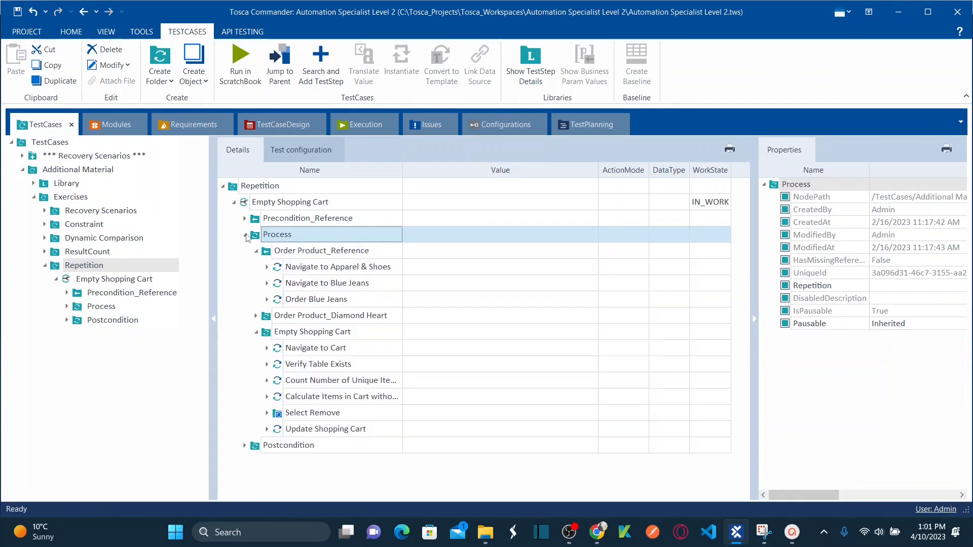
{"action": "left_click", "coordinate": [277, 418]}
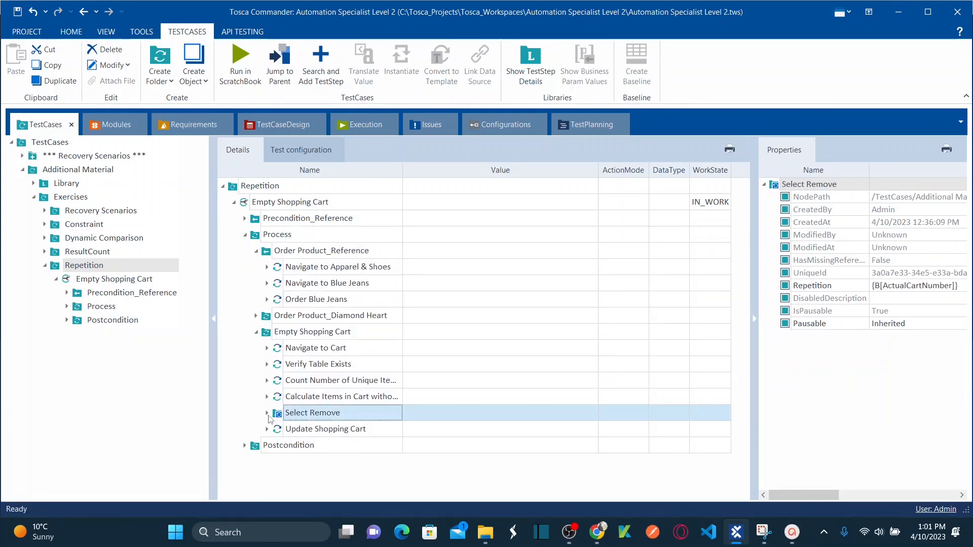
{"action": "left_click", "coordinate": [267, 413]}
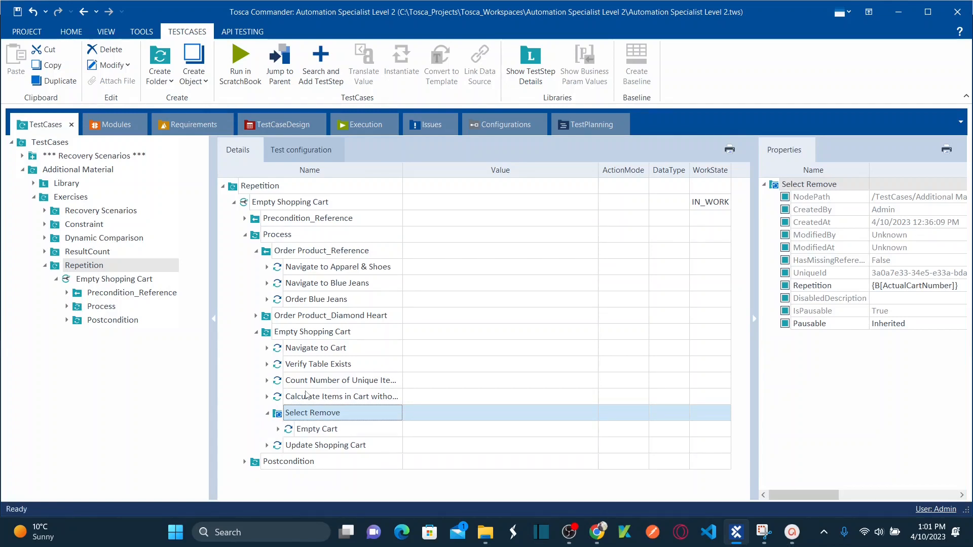
{"action": "left_click", "coordinate": [278, 429]}
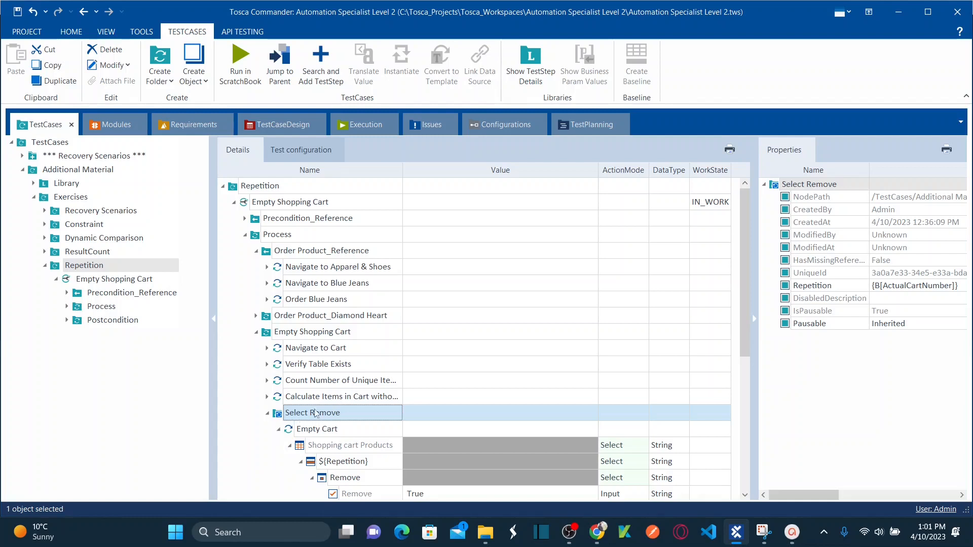
{"action": "left_click", "coordinate": [267, 381]}
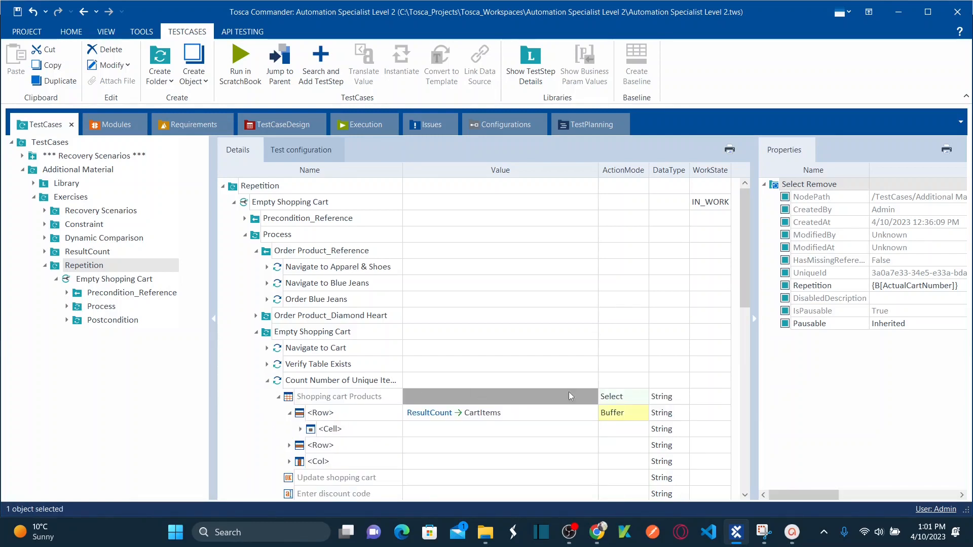
{"action": "left_click", "coordinate": [746, 373]}
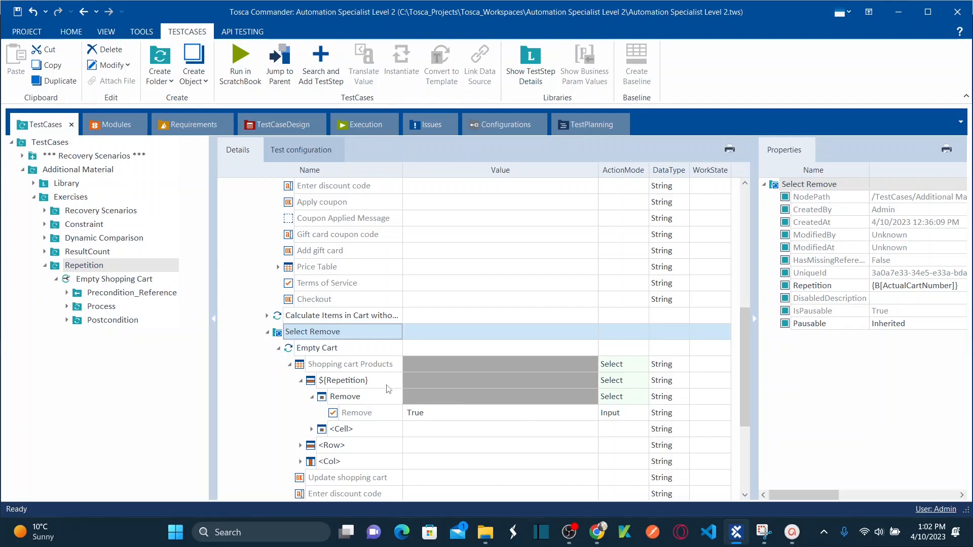
{"action": "left_click", "coordinate": [349, 381]}
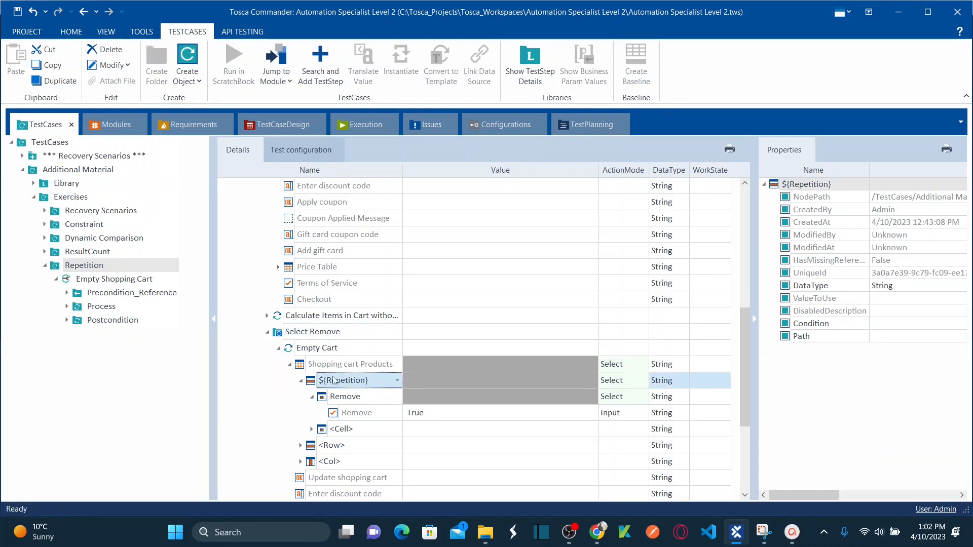
{"action": "left_click", "coordinate": [345, 332]}
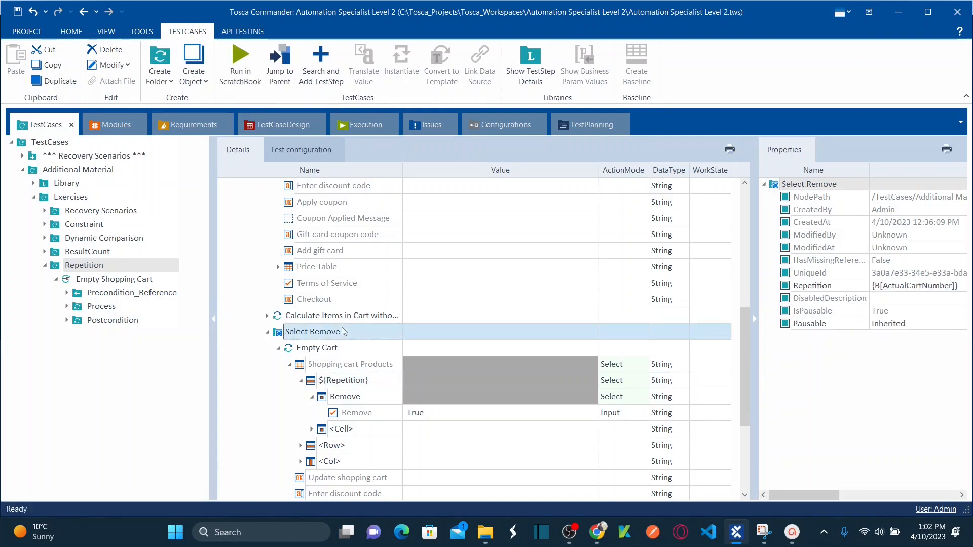